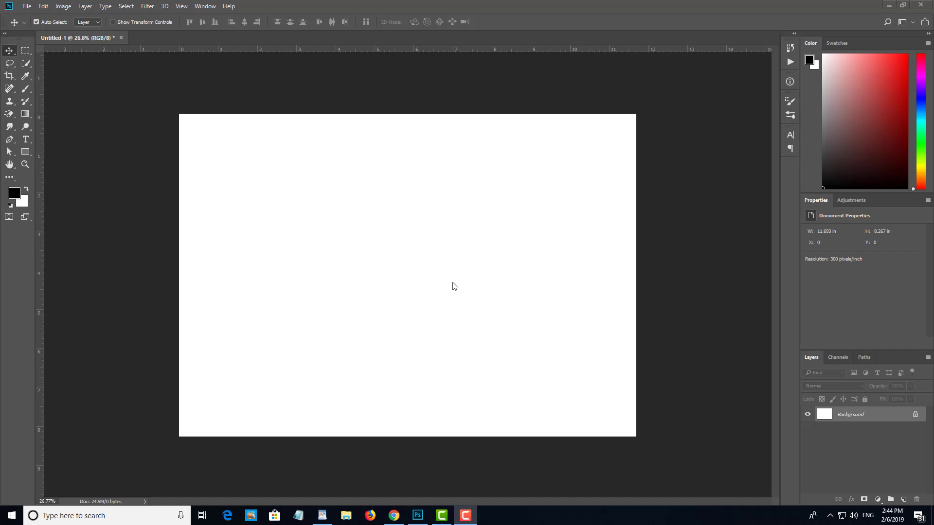
{"action": "left_click", "coordinate": [444, 293]}
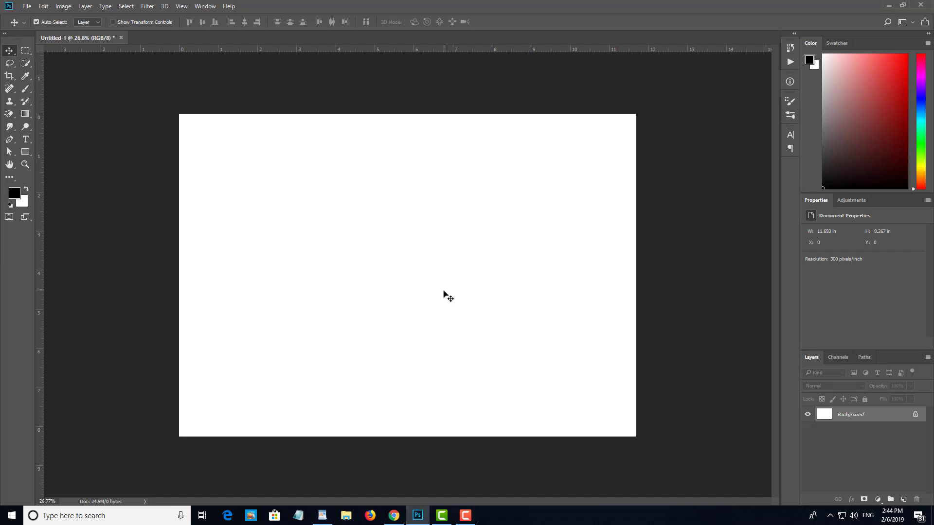
{"action": "scroll", "coordinate": [446, 294], "scroll_direction": "up", "scroll_amount": 2}
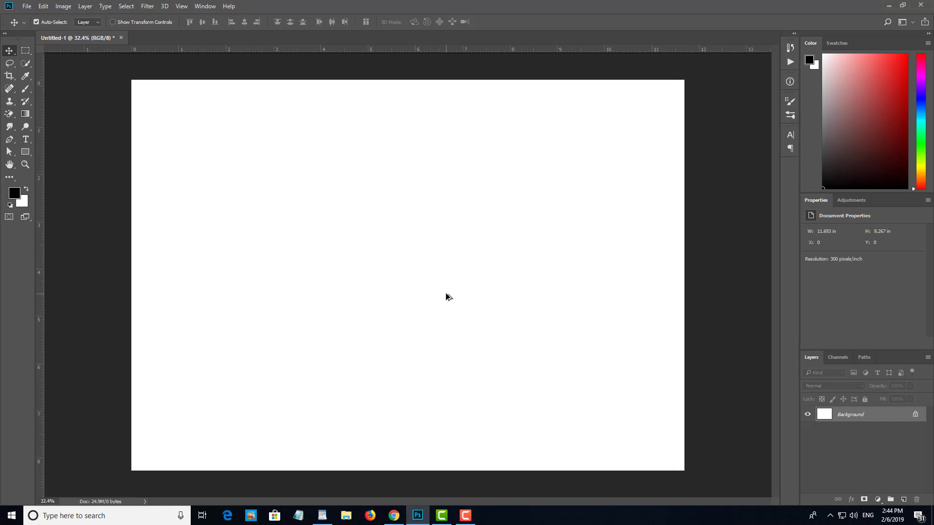
{"action": "scroll", "coordinate": [448, 296], "scroll_direction": "down", "scroll_amount": 1}
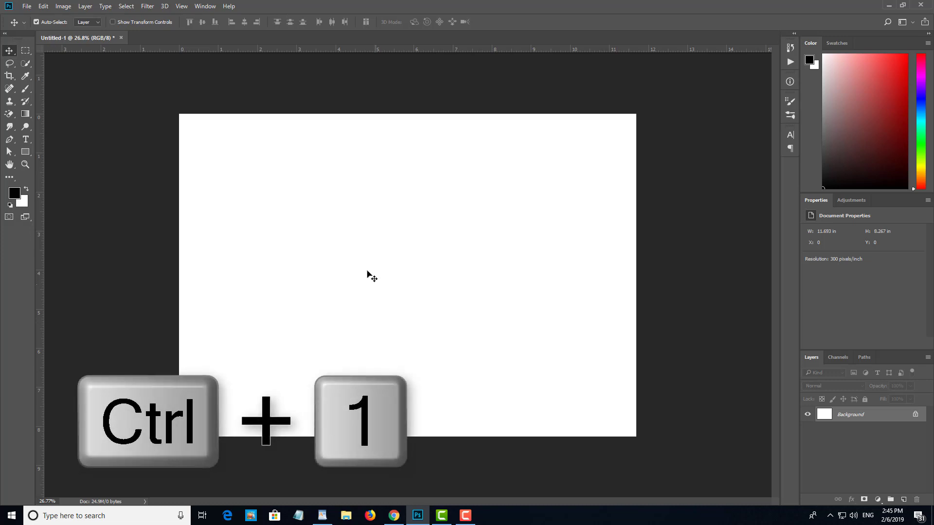
Step: Draw a black, nearly square rectangle of about 341 × 356 px near the canvas centre and switch to the Move tool
{"action": "left_click", "coordinate": [26, 152]}
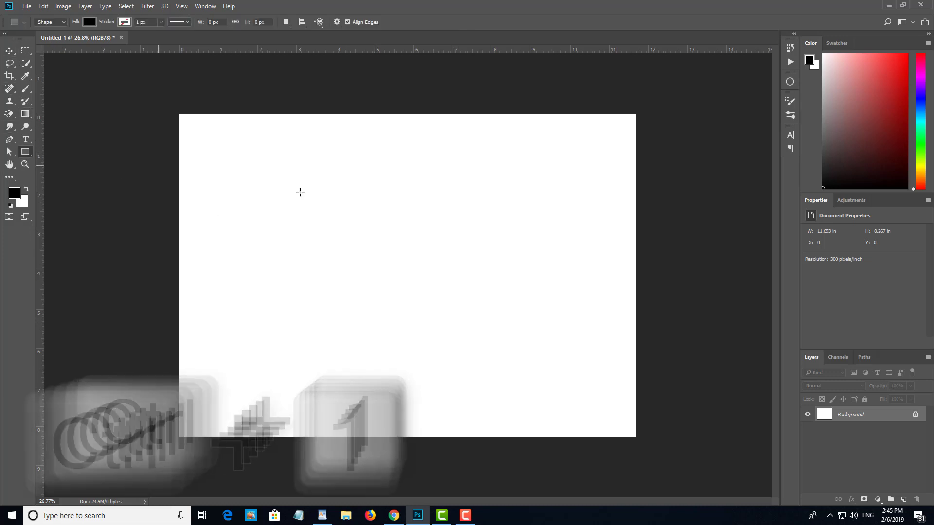
{"action": "mouse_move", "coordinate": [369, 240]}
{"action": "left_mouse_down"}
{"action": "mouse_move", "coordinate": [413, 285]}
{"action": "mouse_move", "coordinate": [437, 276]}
{"action": "mouse_move", "coordinate": [398, 266]}
{"action": "left_mouse_up"}
{"action": "key", "text": "v"}
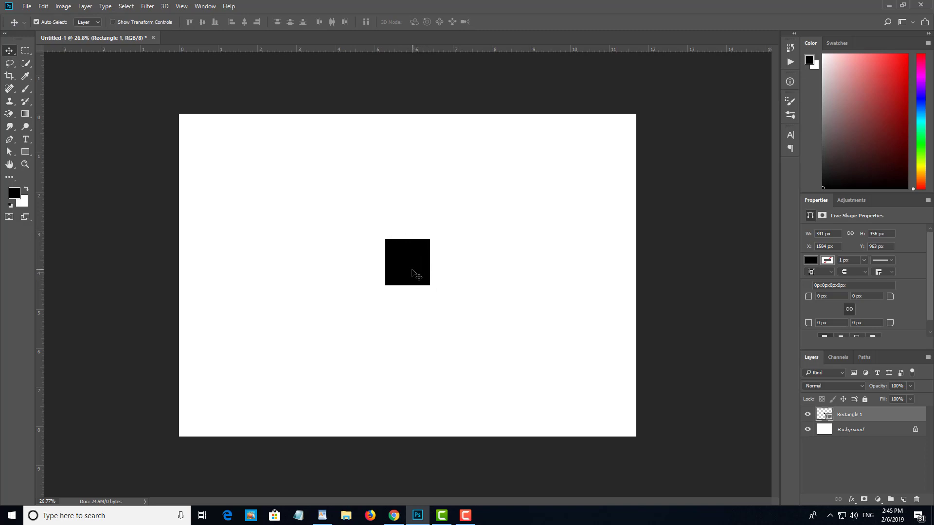
Step: Examine the black square at different zoom levels, from past 100% back out to the whole canvas
{"action": "scroll", "coordinate": [401, 268], "scroll_direction": "up", "scroll_amount": 8}
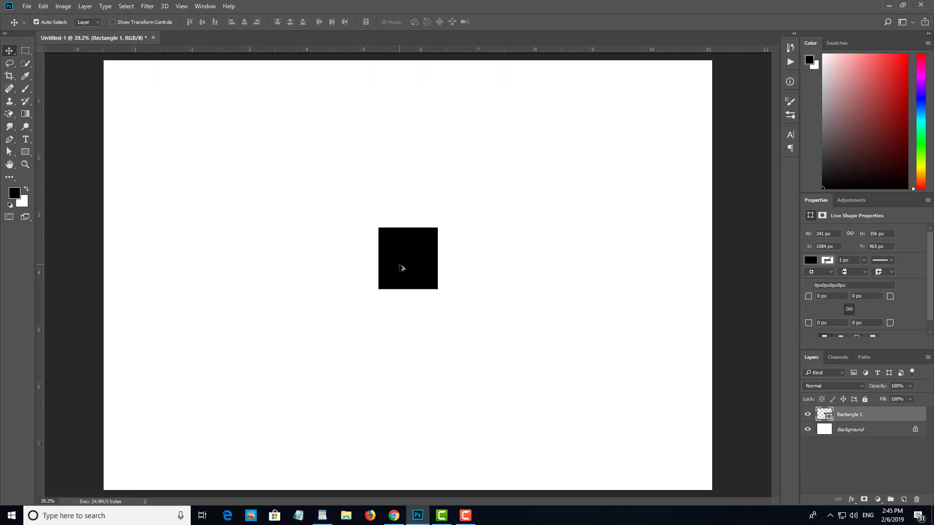
{"action": "scroll", "coordinate": [403, 268], "scroll_direction": "up", "scroll_amount": 2}
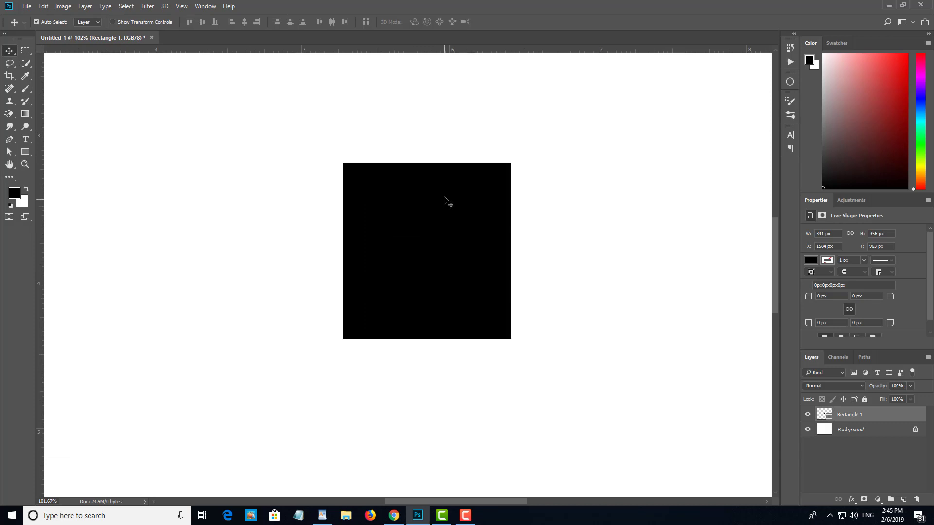
{"action": "scroll", "coordinate": [428, 238], "scroll_direction": "down", "scroll_amount": 1}
{"action": "scroll", "coordinate": [428, 236], "scroll_direction": "down", "scroll_amount": 5}
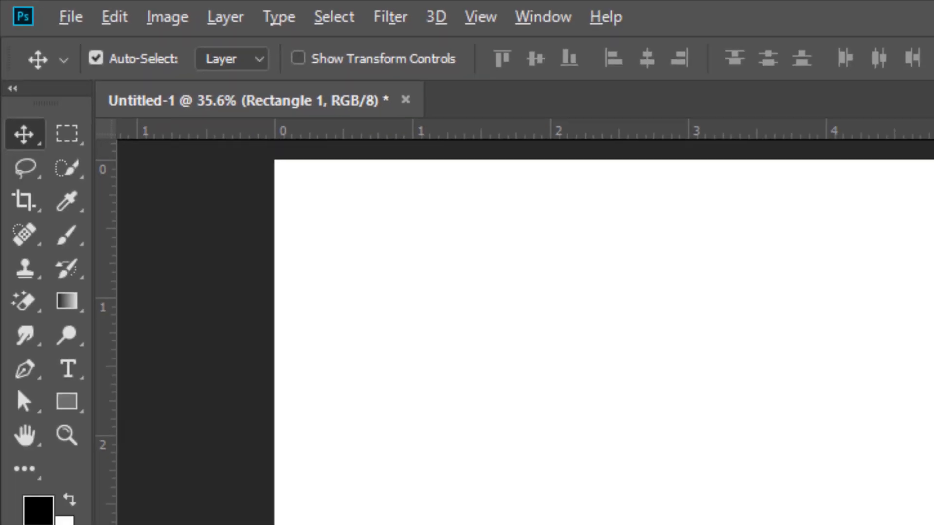
{"action": "scroll", "coordinate": [581, 362], "scroll_direction": "up", "scroll_amount": 2}
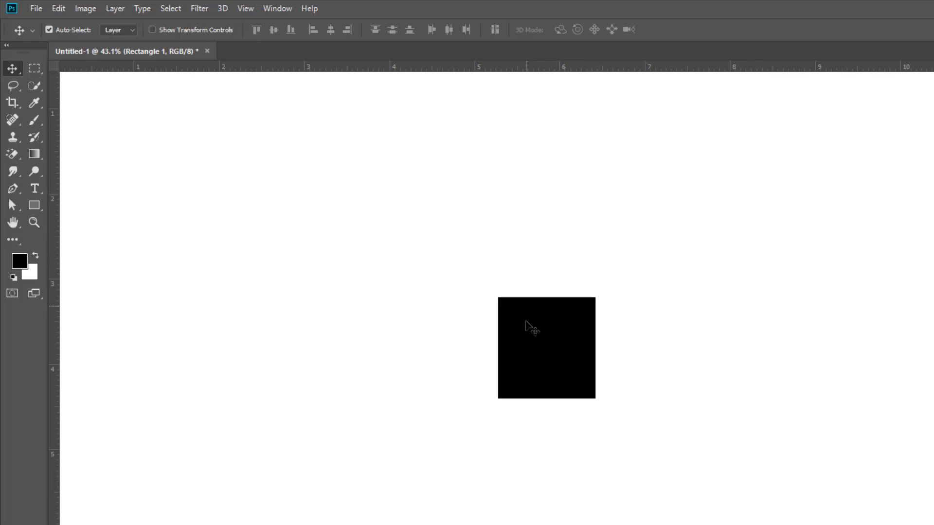
{"action": "scroll", "coordinate": [528, 332], "scroll_direction": "up", "scroll_amount": 1}
{"action": "scroll", "coordinate": [528, 332], "scroll_direction": "up", "scroll_amount": 1}
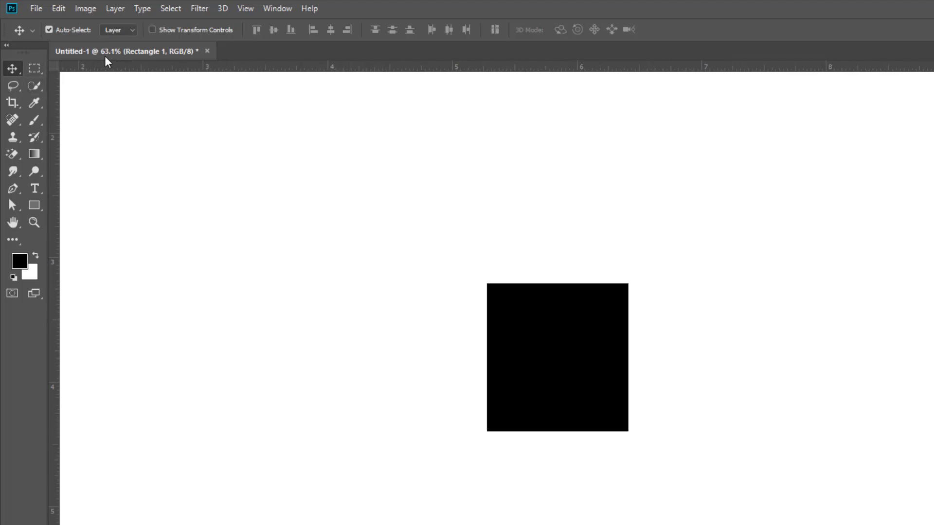
{"action": "scroll", "coordinate": [532, 338], "scroll_direction": "up", "scroll_amount": 1}
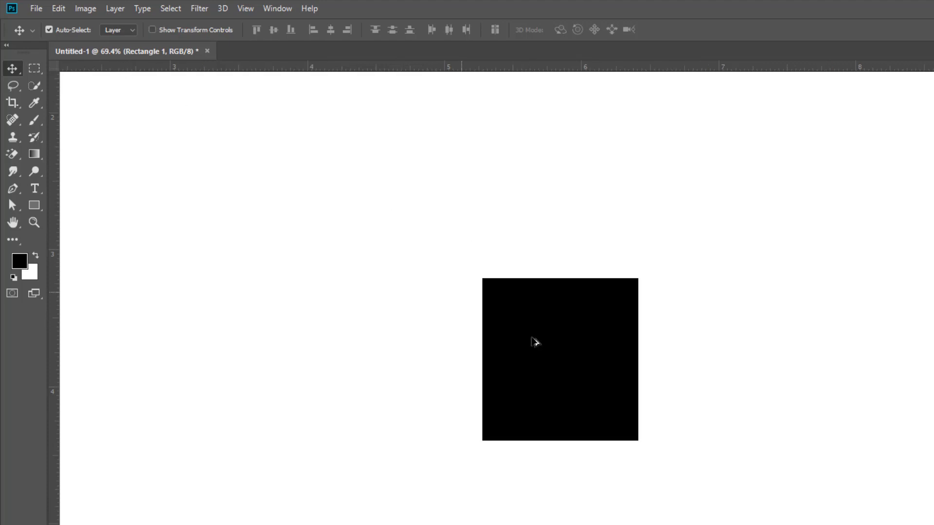
{"action": "scroll", "coordinate": [535, 342], "scroll_direction": "up", "scroll_amount": 1}
{"action": "scroll", "coordinate": [528, 350], "scroll_direction": "up", "scroll_amount": 1}
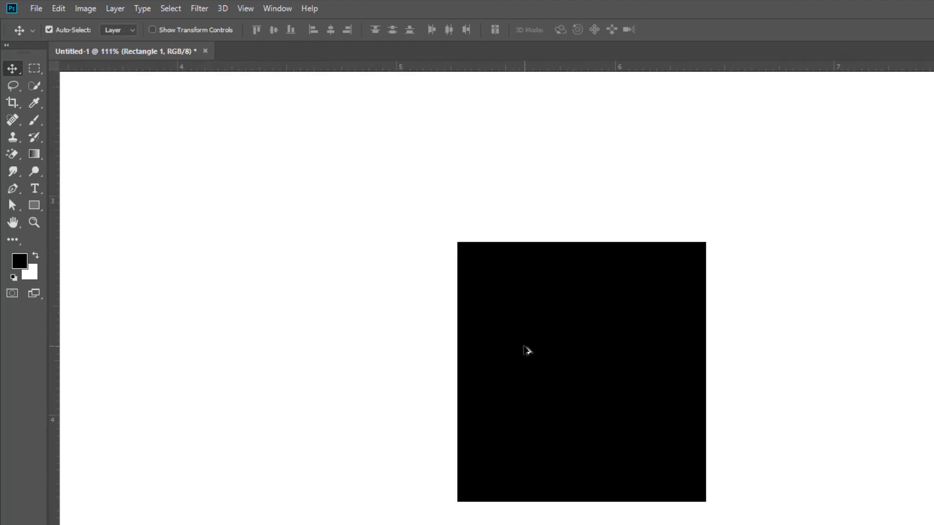
{"action": "scroll", "coordinate": [525, 347], "scroll_direction": "up", "scroll_amount": 1}
{"action": "scroll", "coordinate": [526, 348], "scroll_direction": "down", "scroll_amount": 2}
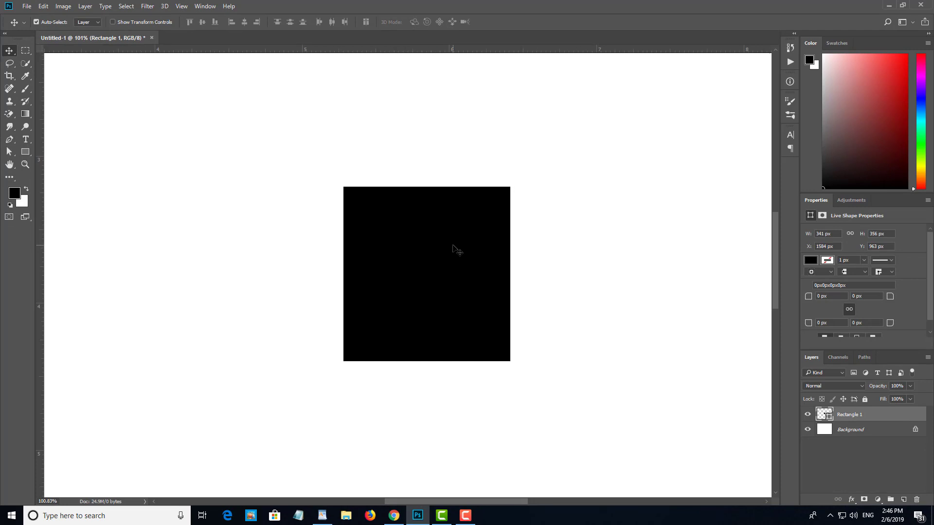
{"action": "mouse_move", "coordinate": [426, 275]}
{"action": "left_mouse_down"}
{"action": "mouse_move", "coordinate": [417, 255]}
{"action": "mouse_move", "coordinate": [434, 273]}
{"action": "left_mouse_up"}
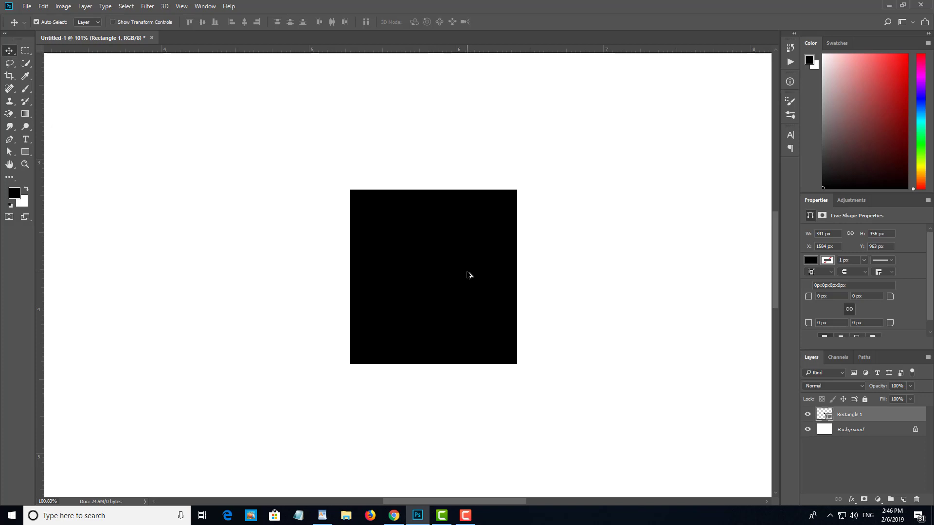
{"action": "scroll", "coordinate": [469, 275], "scroll_direction": "down", "scroll_amount": 10}
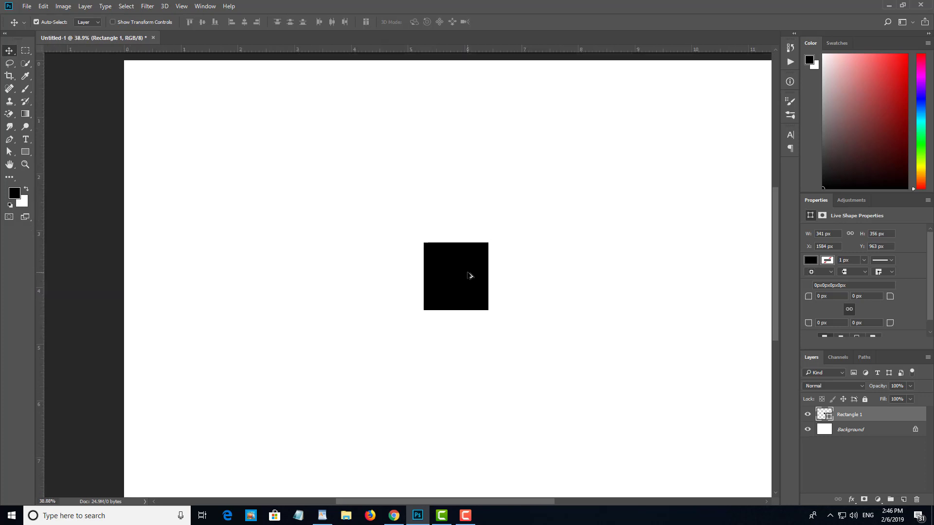
{"action": "scroll", "coordinate": [469, 275], "scroll_direction": "down", "scroll_amount": 1}
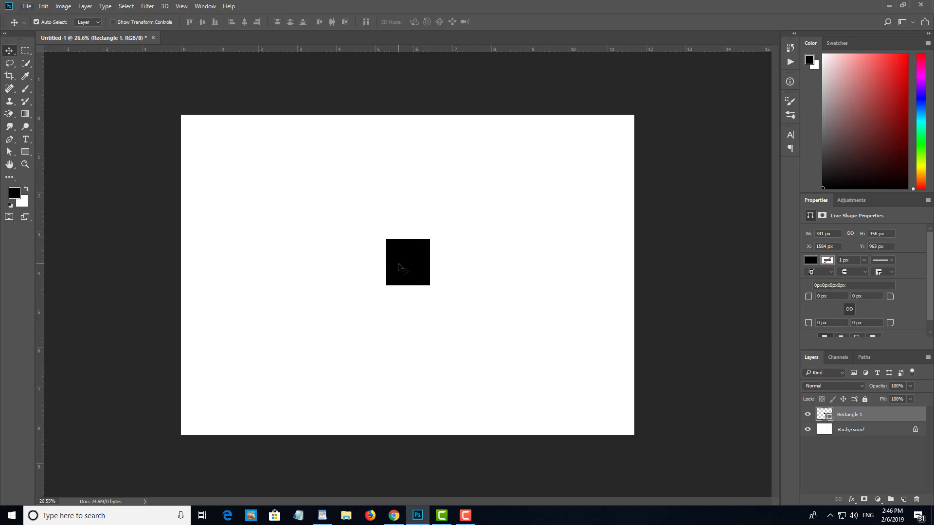
Step: View the document at 100% zoom and look at the black square
{"action": "key", "text": "ctrl"}
{"action": "key", "text": "ctrl+1"}
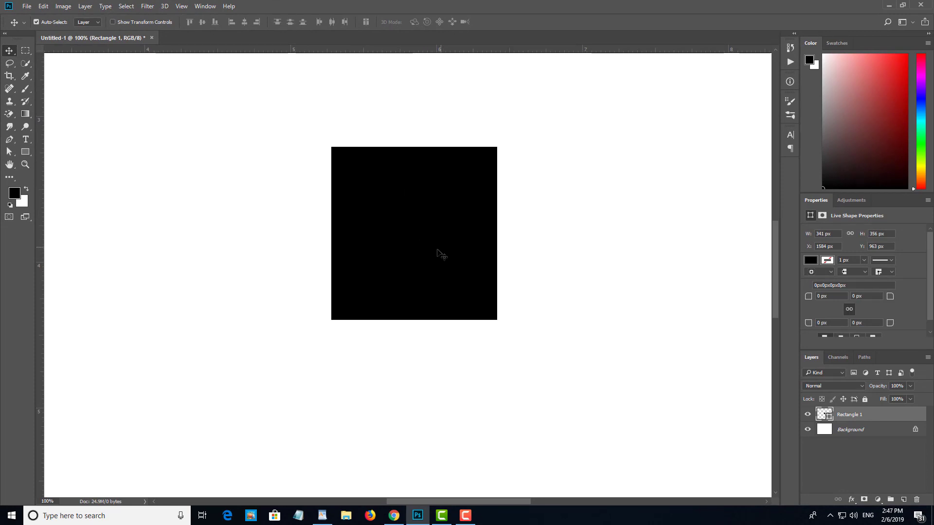
{"action": "left_click_drag", "start_coordinate": [432, 241], "coordinate": [410, 243]}
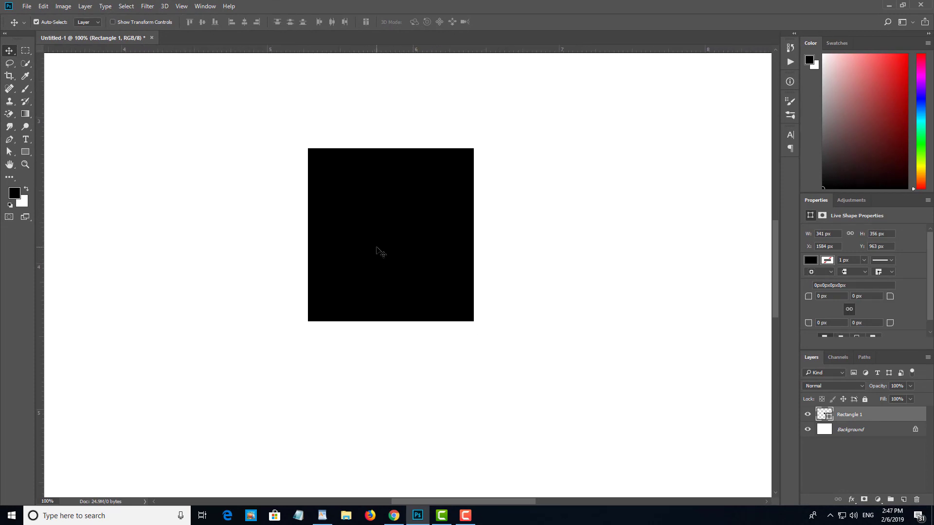
{"action": "key", "text": "alt"}
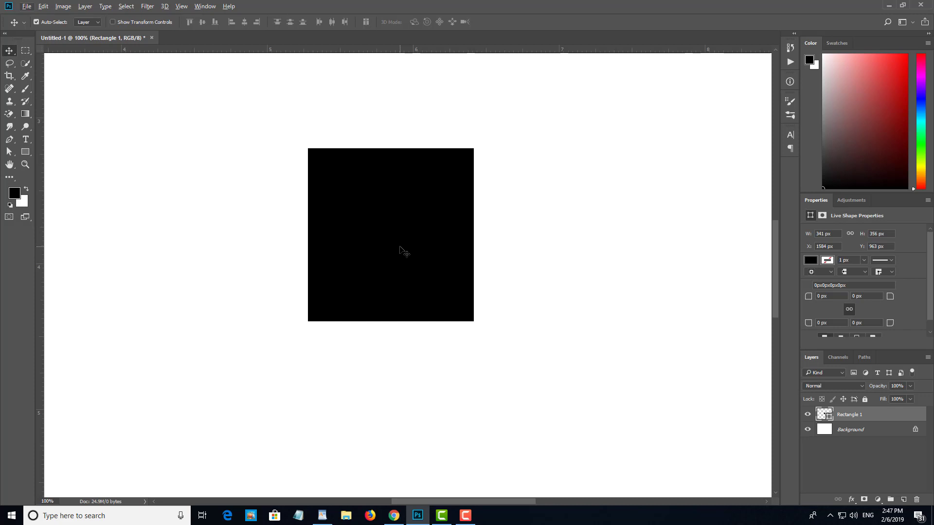
Step: Reposition the black square on the canvas at about X 1546 px, Y 1001 px
{"action": "scroll", "coordinate": [404, 252], "scroll_direction": "down", "scroll_amount": 6}
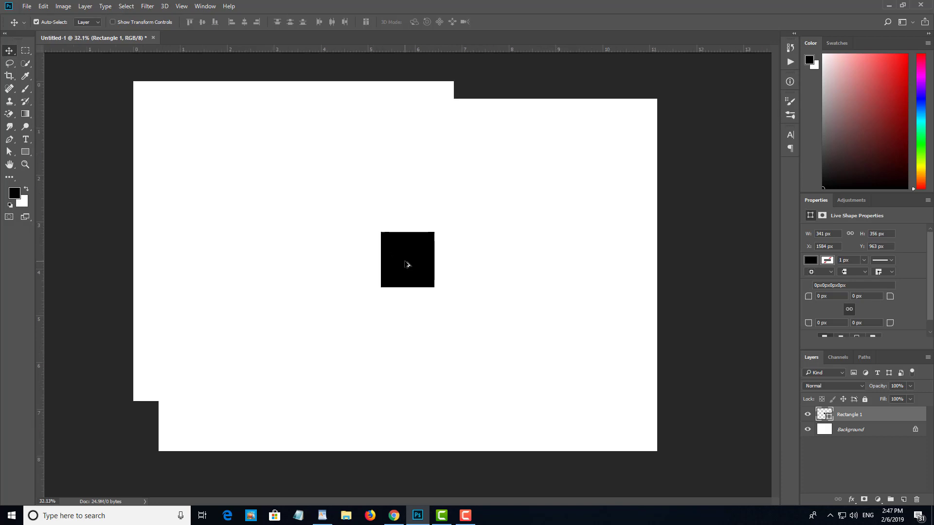
{"action": "scroll", "coordinate": [408, 265], "scroll_direction": "up", "scroll_amount": 1}
{"action": "left_click_drag", "start_coordinate": [423, 261], "coordinate": [408, 288]}
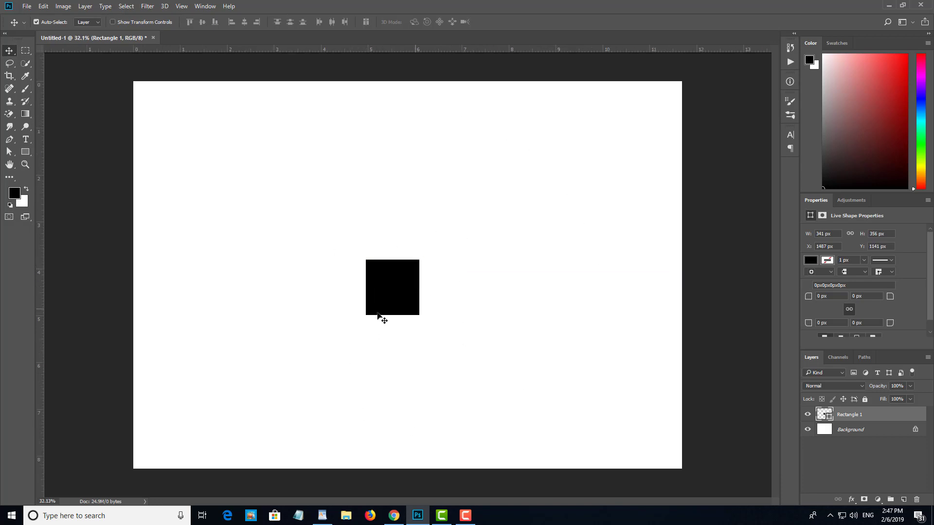
{"action": "left_click_drag", "start_coordinate": [390, 289], "coordinate": [401, 271]}
Step: Inspect the repositioned square up close and in relation to the whole canvas
{"action": "scroll", "coordinate": [403, 270], "scroll_direction": "up", "scroll_amount": 4}
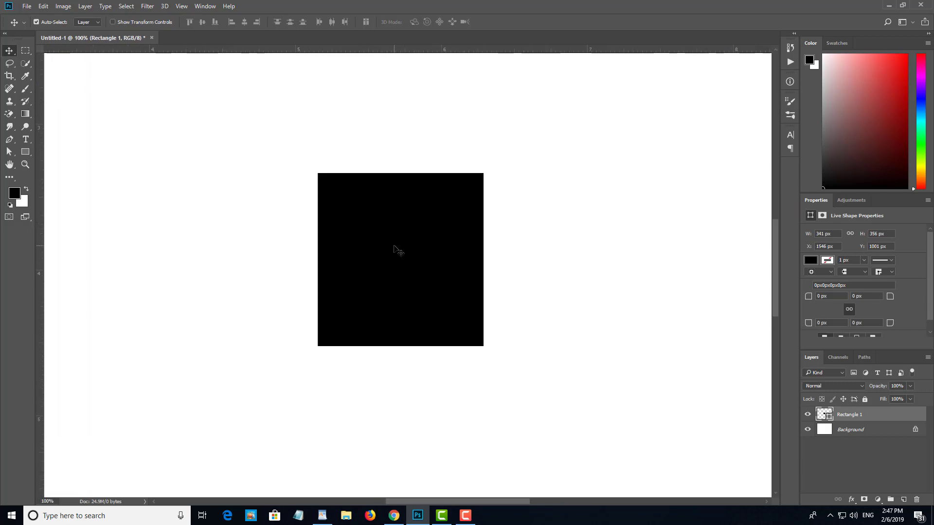
{"action": "scroll", "coordinate": [463, 263], "scroll_direction": "down", "scroll_amount": 3}
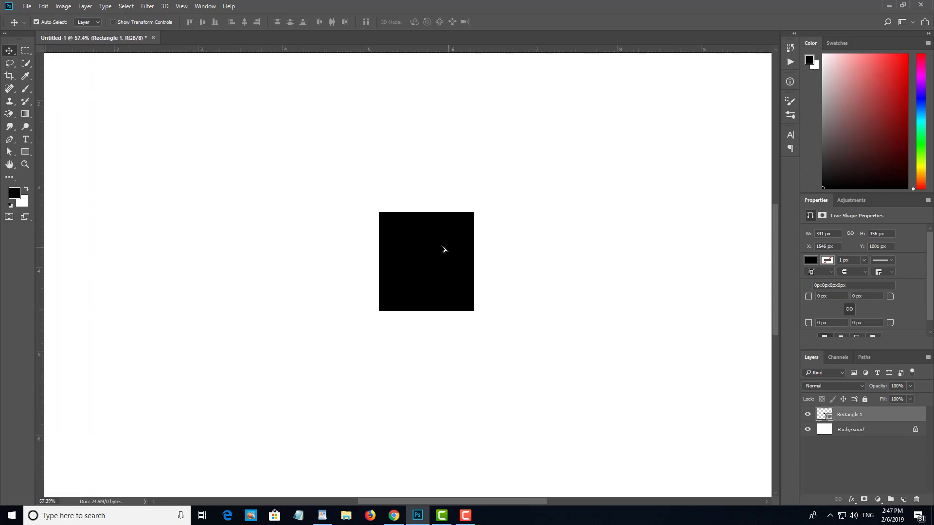
{"action": "scroll", "coordinate": [442, 251], "scroll_direction": "down", "scroll_amount": 1}
{"action": "scroll", "coordinate": [443, 255], "scroll_direction": "down", "scroll_amount": 1}
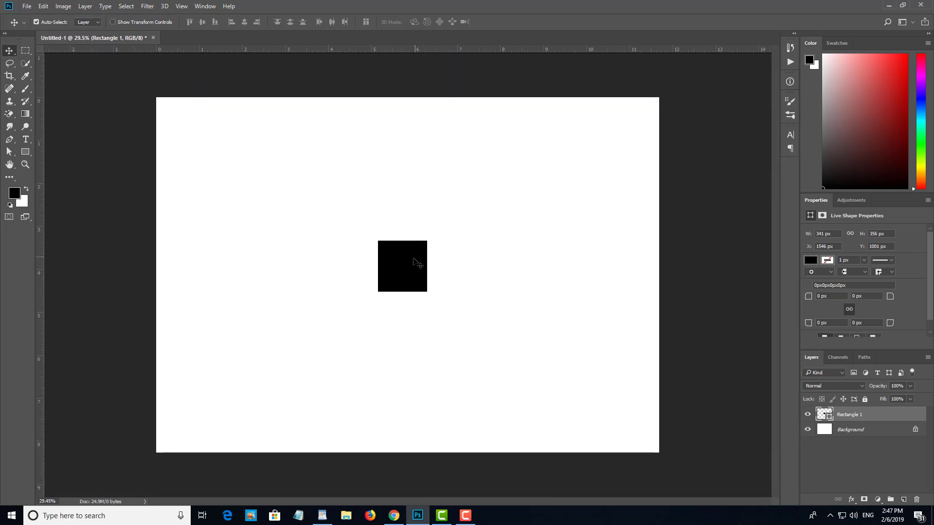
{"action": "scroll", "coordinate": [397, 280], "scroll_direction": "up", "scroll_amount": 4}
{"action": "scroll", "coordinate": [396, 279], "scroll_direction": "down", "scroll_amount": 2}
{"action": "scroll", "coordinate": [397, 281], "scroll_direction": "down", "scroll_amount": 1}
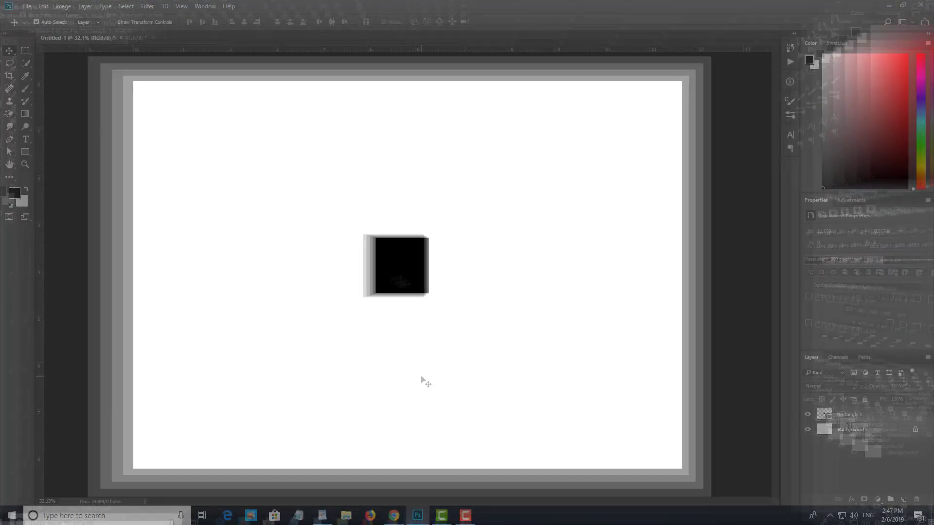
Step: Deselect the square's layer, hide the document rulers and show them again
{"action": "left_click", "coordinate": [422, 378]}
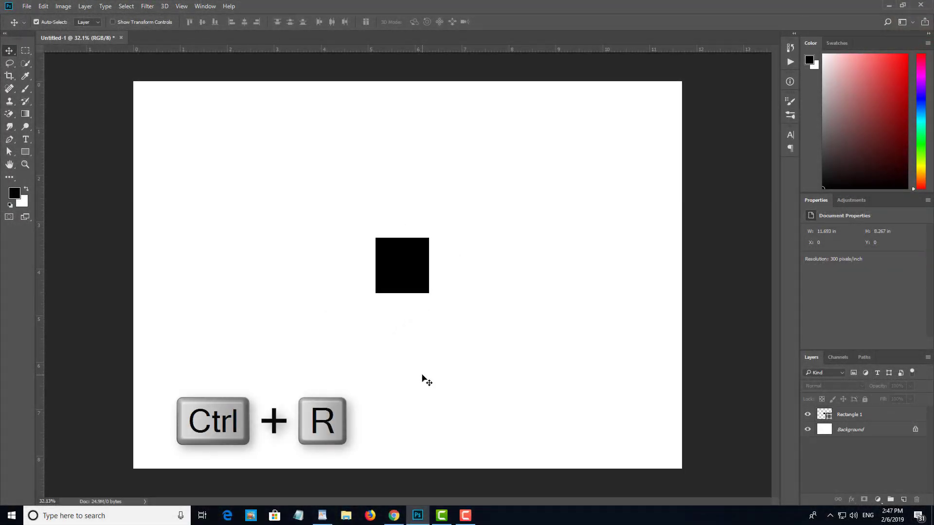
{"action": "key", "text": "ctrl+r"}
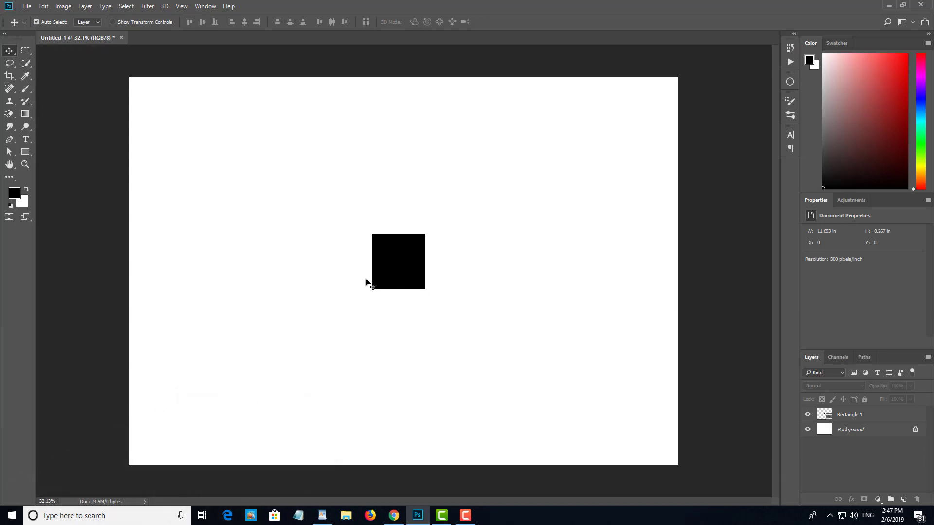
{"action": "scroll", "coordinate": [381, 256], "scroll_direction": "up", "scroll_amount": 1}
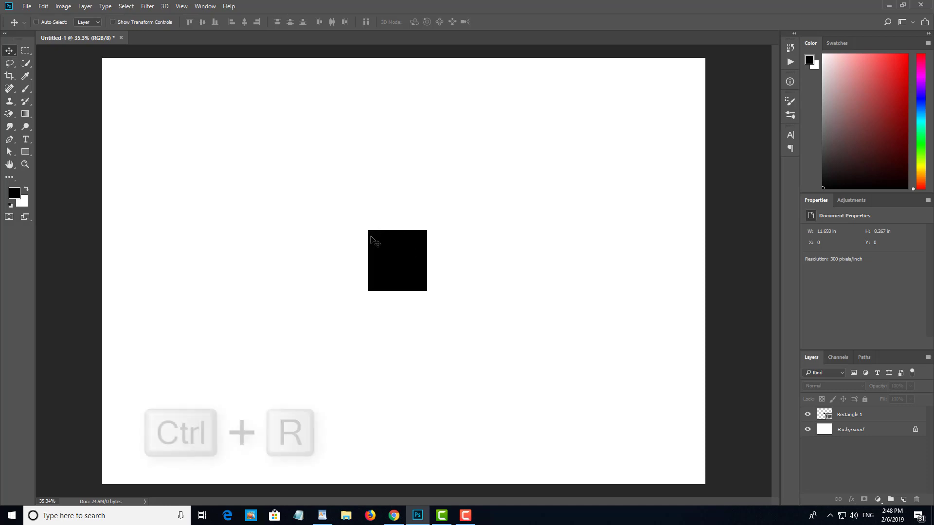
{"action": "key", "text": "ctrl+r"}
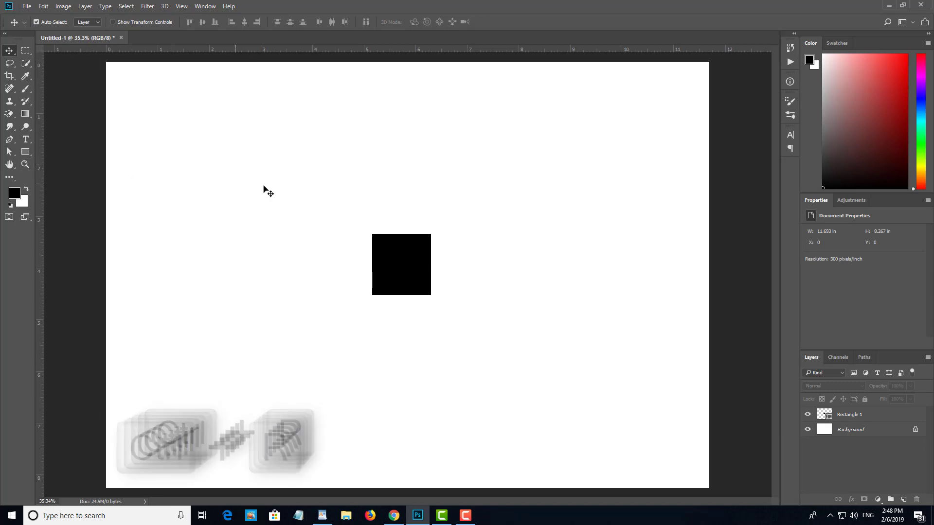
Step: Place a vertical guide exactly along the left edge of the black square
{"action": "scroll", "coordinate": [337, 269], "scroll_direction": "up", "scroll_amount": 3}
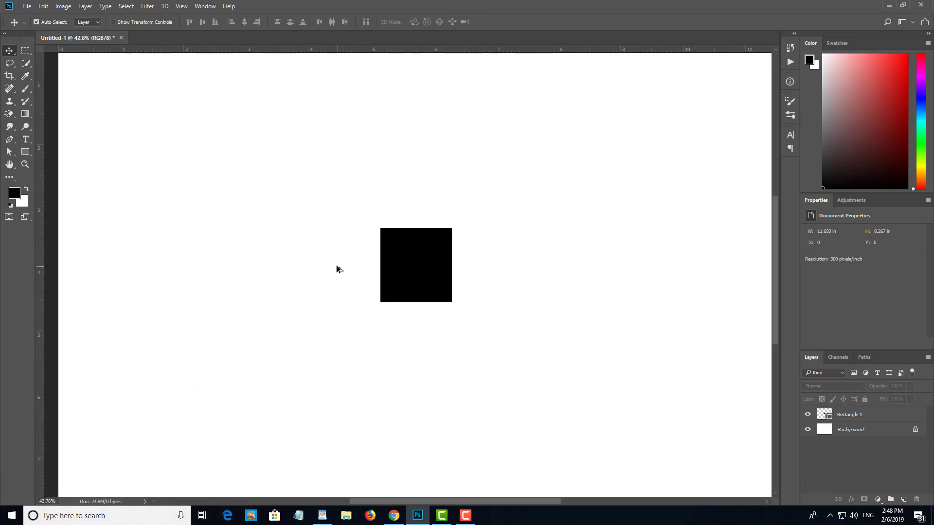
{"action": "scroll", "coordinate": [337, 257], "scroll_direction": "down", "scroll_amount": 3}
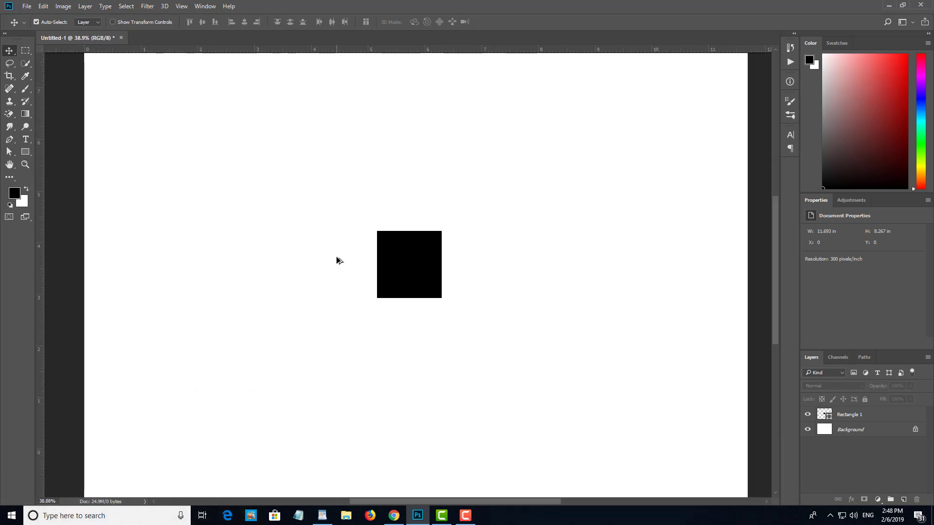
{"action": "scroll", "coordinate": [303, 262], "scroll_direction": "up", "scroll_amount": 1}
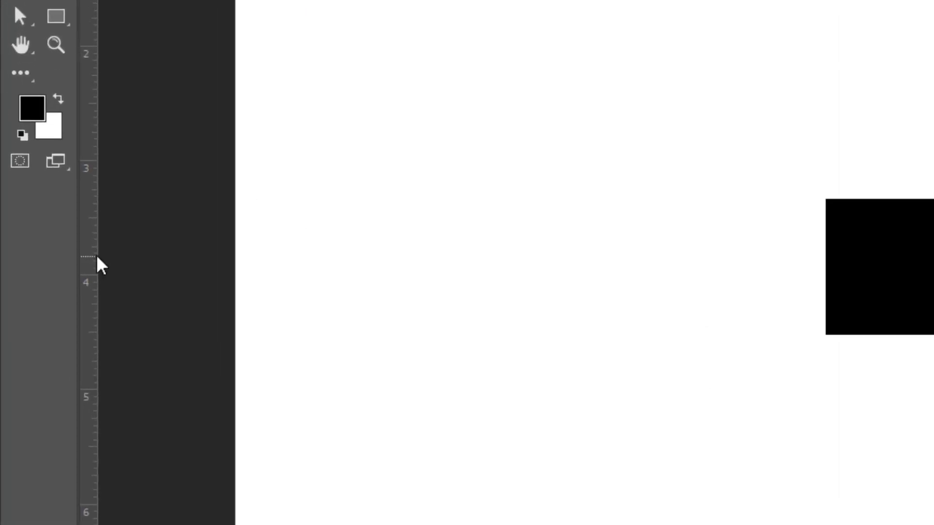
{"action": "left_click_drag", "start_coordinate": [88, 248], "coordinate": [933, 257]}
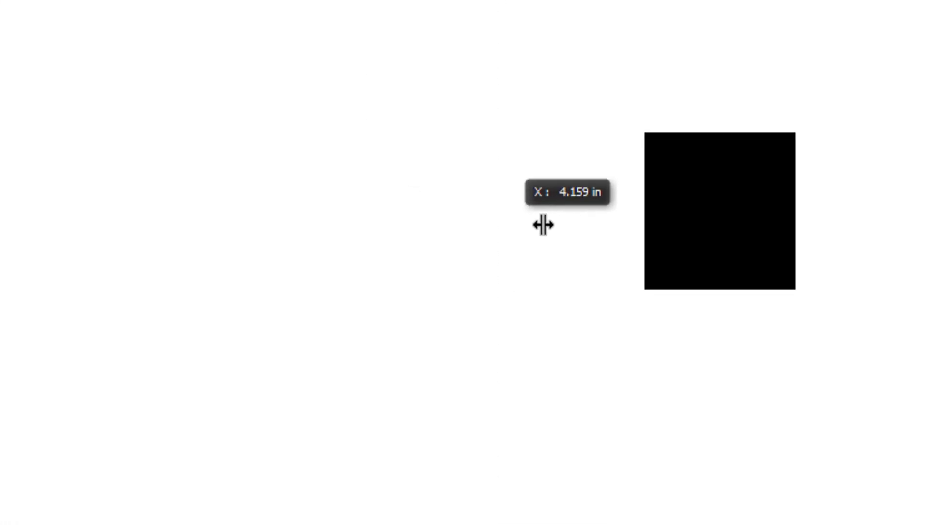
{"action": "left_click_drag", "start_coordinate": [642, 229], "coordinate": [414, 246]}
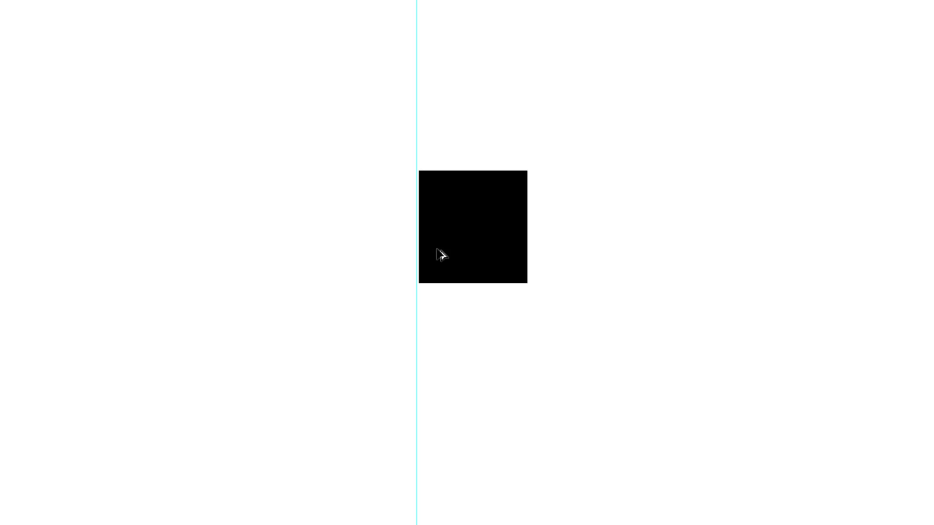
{"action": "scroll", "coordinate": [411, 216], "scroll_direction": "up", "scroll_amount": 5}
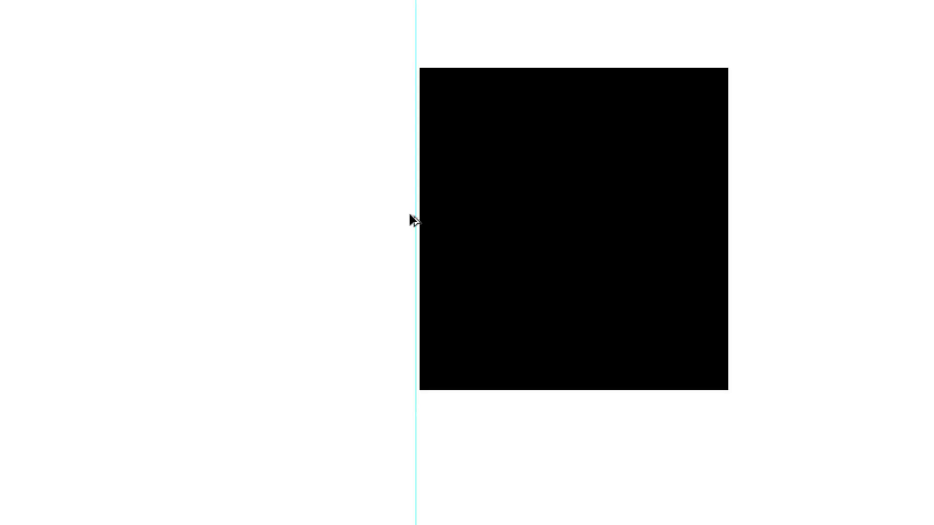
{"action": "scroll", "coordinate": [427, 218], "scroll_direction": "up", "scroll_amount": 2}
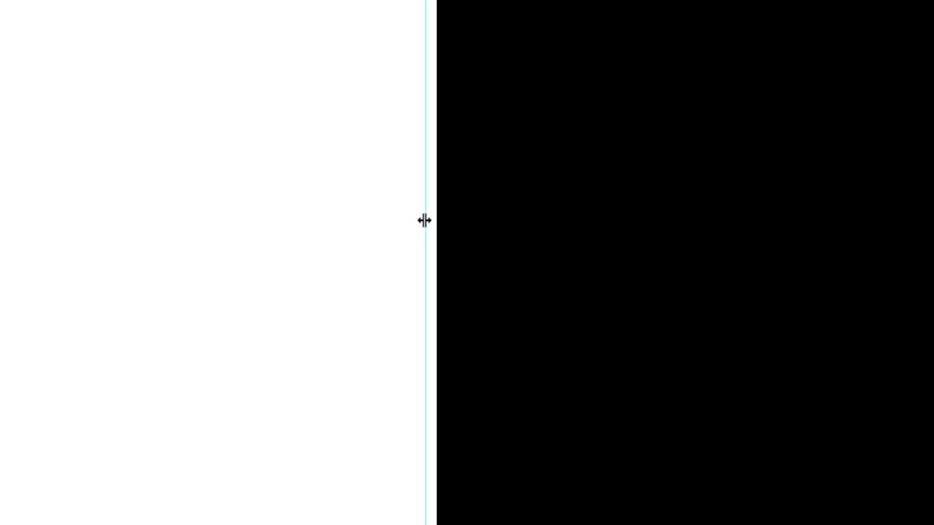
{"action": "left_click_drag", "start_coordinate": [424, 220], "coordinate": [436, 219]}
{"action": "scroll", "coordinate": [489, 216], "scroll_direction": "down", "scroll_amount": 4}
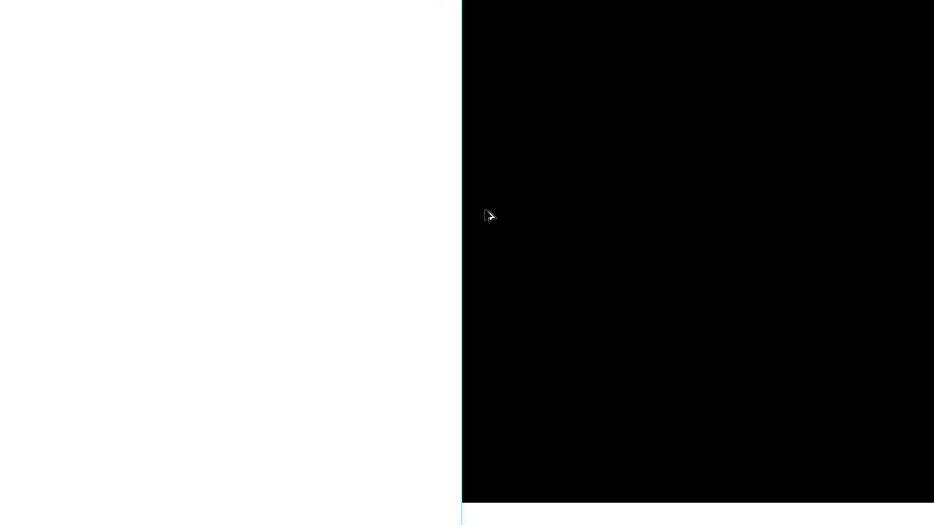
{"action": "scroll", "coordinate": [455, 164], "scroll_direction": "down", "scroll_amount": 2}
{"action": "scroll", "coordinate": [483, 194], "scroll_direction": "down", "scroll_amount": 5}
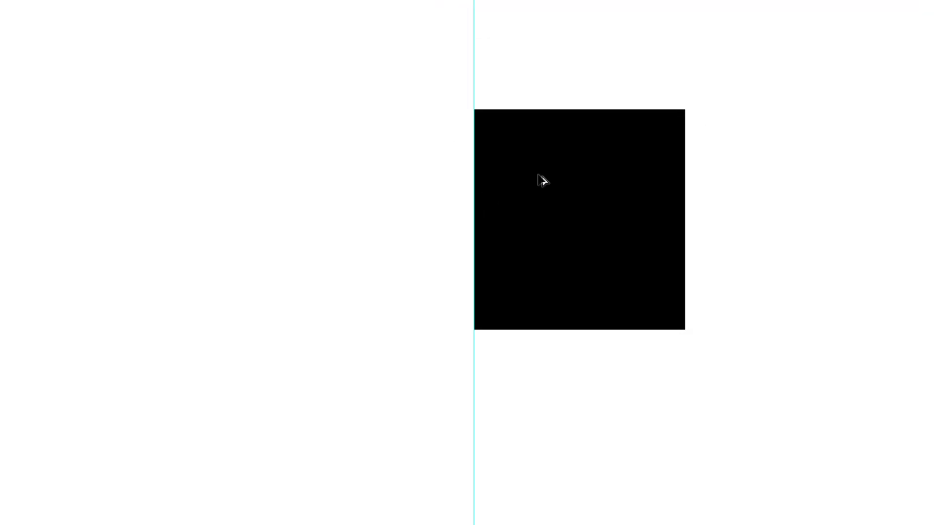
Step: Add a second vertical guide along the right edge of the black square
{"action": "scroll", "coordinate": [538, 175], "scroll_direction": "up", "scroll_amount": 7}
{"action": "left_click_drag", "start_coordinate": [596, 177], "coordinate": [467, 181]}
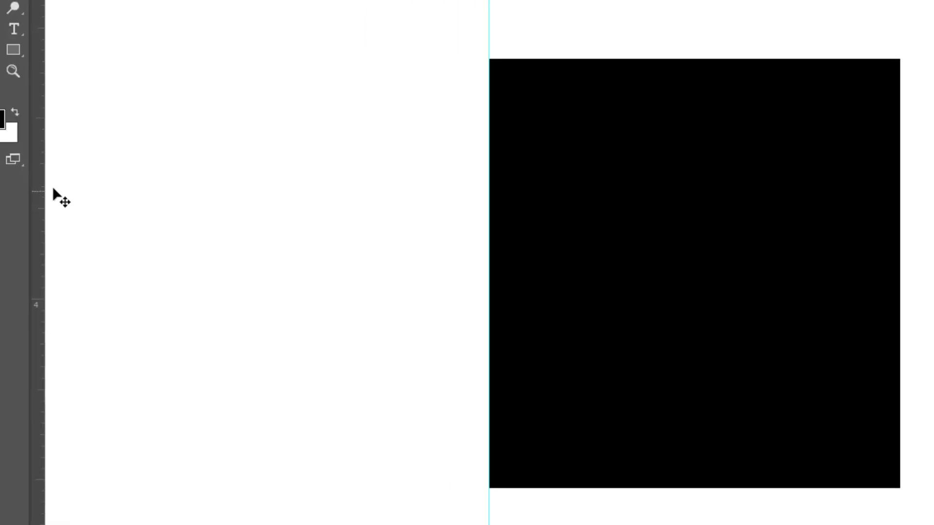
{"action": "left_click_drag", "start_coordinate": [73, 194], "coordinate": [918, 187]}
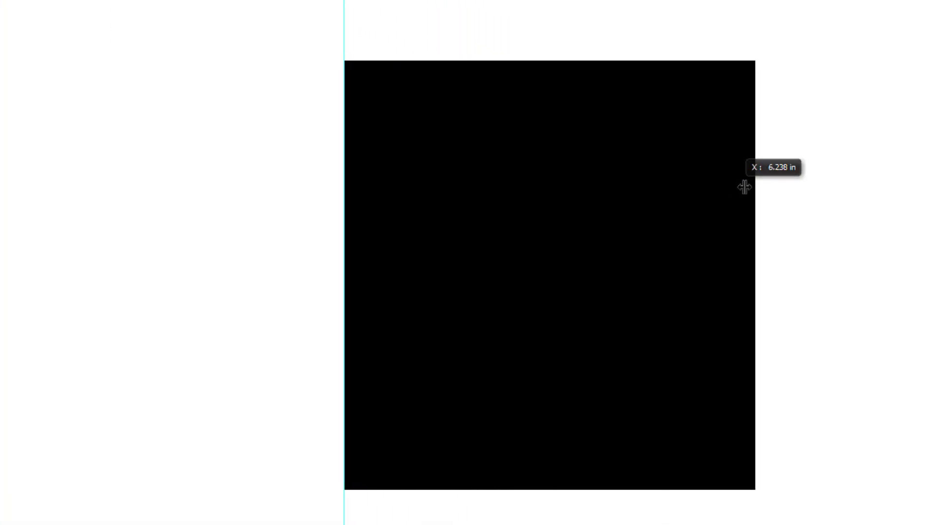
{"action": "left_click_drag", "start_coordinate": [744, 187], "coordinate": [754, 188]}
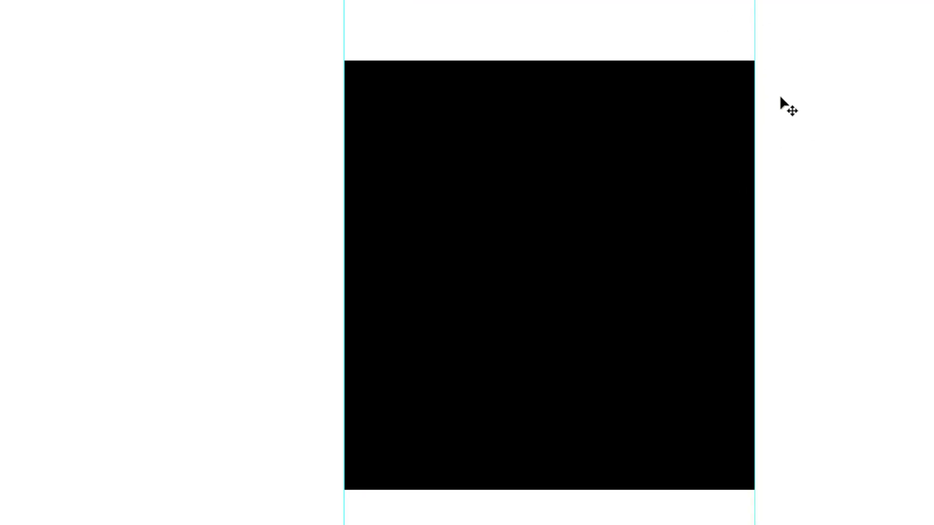
Step: Place horizontal guides along the square's top and bottom edges, and remove the stray vertical guide away from its left side
{"action": "left_click_drag", "start_coordinate": [527, 87], "coordinate": [553, 264]}
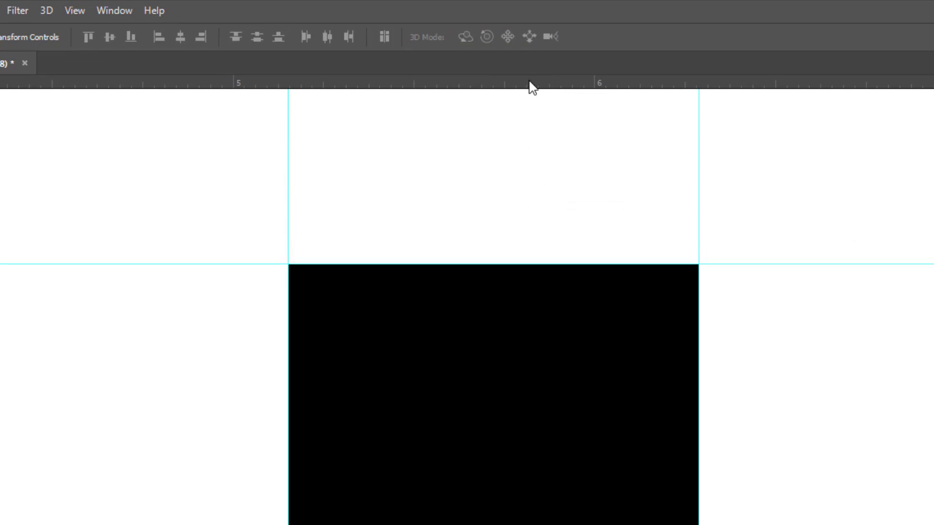
{"action": "left_click_drag", "start_coordinate": [530, 83], "coordinate": [574, 524]}
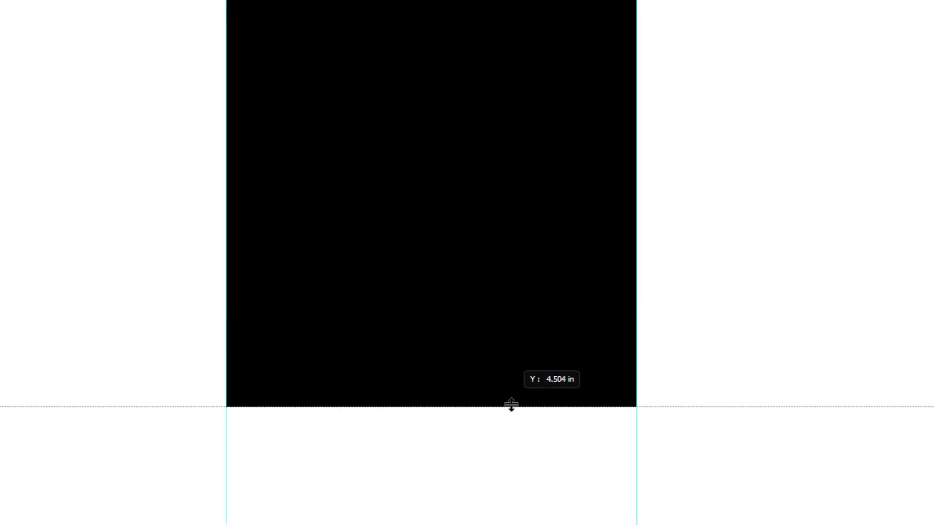
{"action": "left_click_drag", "start_coordinate": [512, 405], "coordinate": [511, 407]}
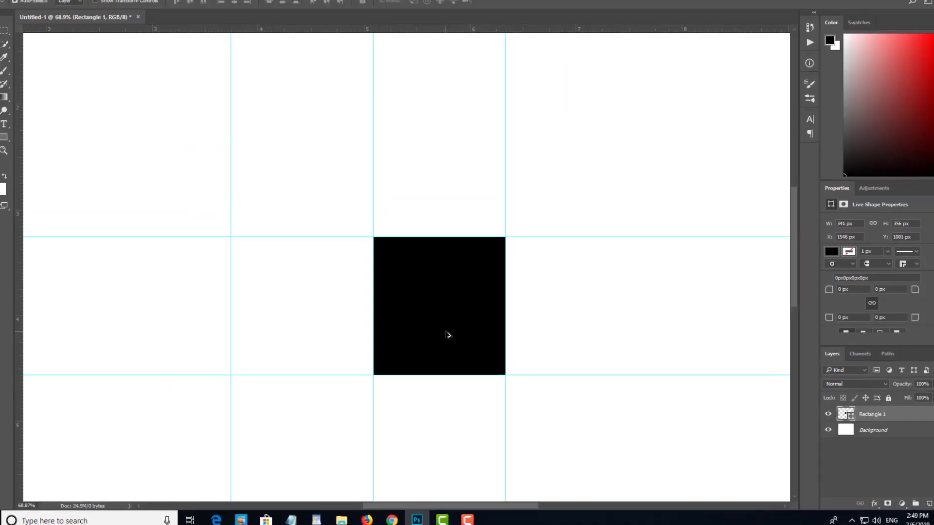
{"action": "scroll", "coordinate": [448, 335], "scroll_direction": "down", "scroll_amount": 3}
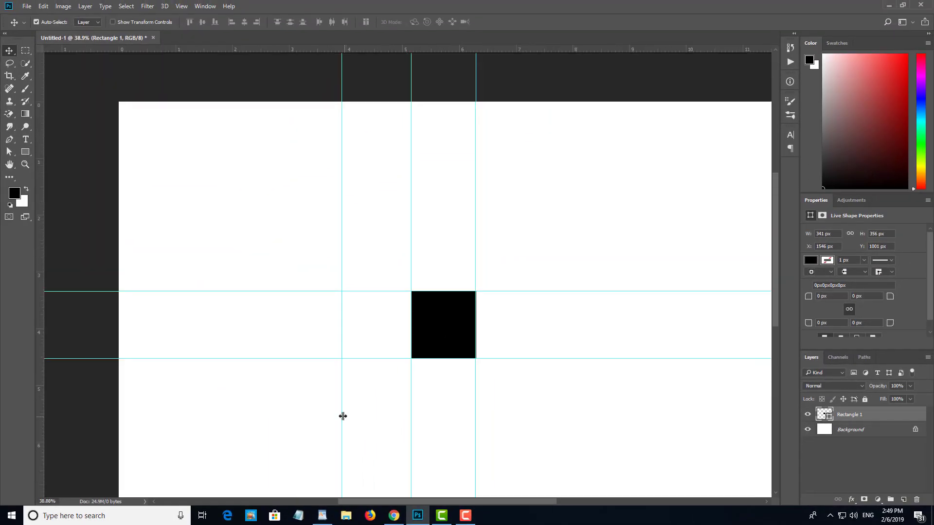
{"action": "left_click_drag", "start_coordinate": [342, 416], "coordinate": [41, 387]}
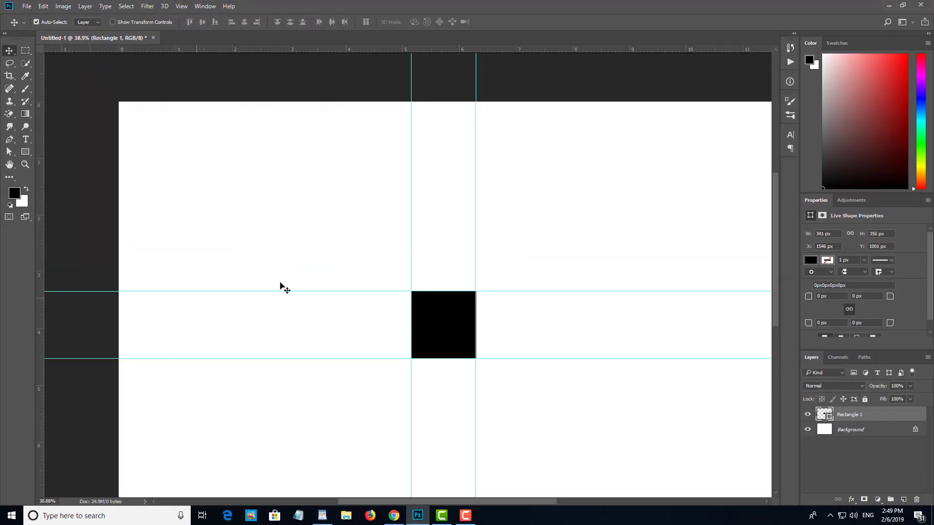
Step: View the guides around the square at several zoom levels, then hide the document rulers and show them again
{"action": "scroll", "coordinate": [461, 330], "scroll_direction": "down", "scroll_amount": 3}
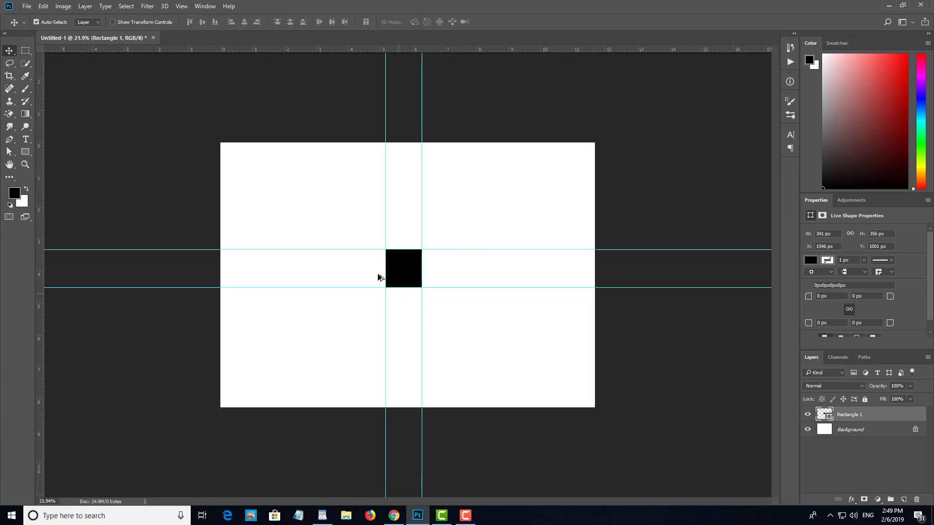
{"action": "scroll", "coordinate": [378, 277], "scroll_direction": "down", "scroll_amount": 3}
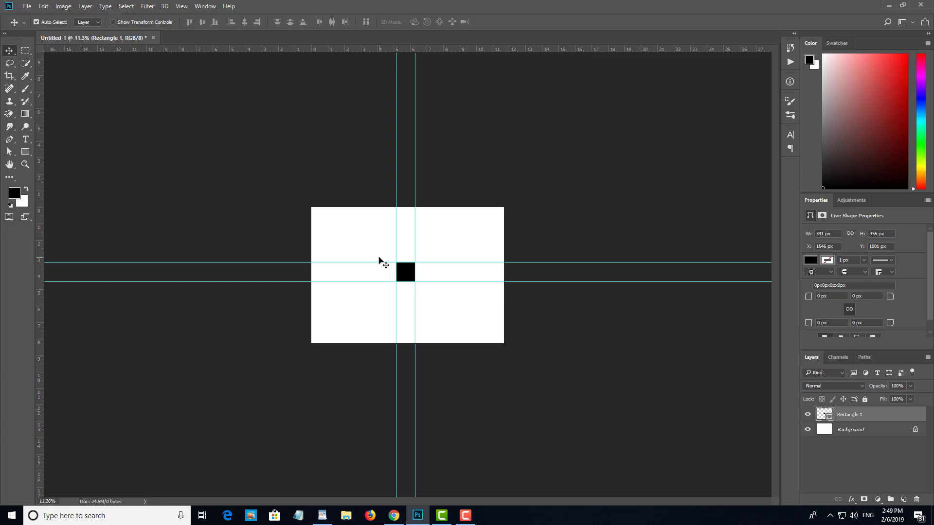
{"action": "scroll", "coordinate": [407, 272], "scroll_direction": "up", "scroll_amount": 2}
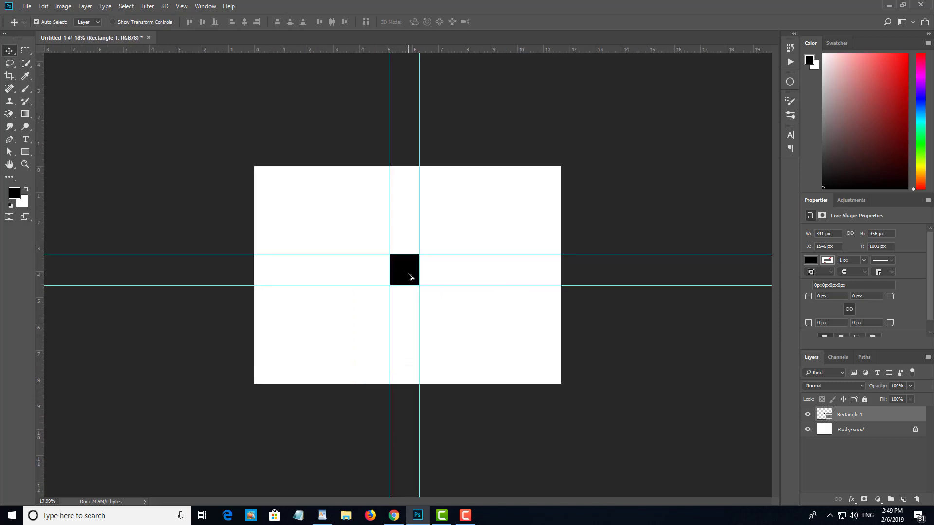
{"action": "scroll", "coordinate": [404, 275], "scroll_direction": "up", "scroll_amount": 2}
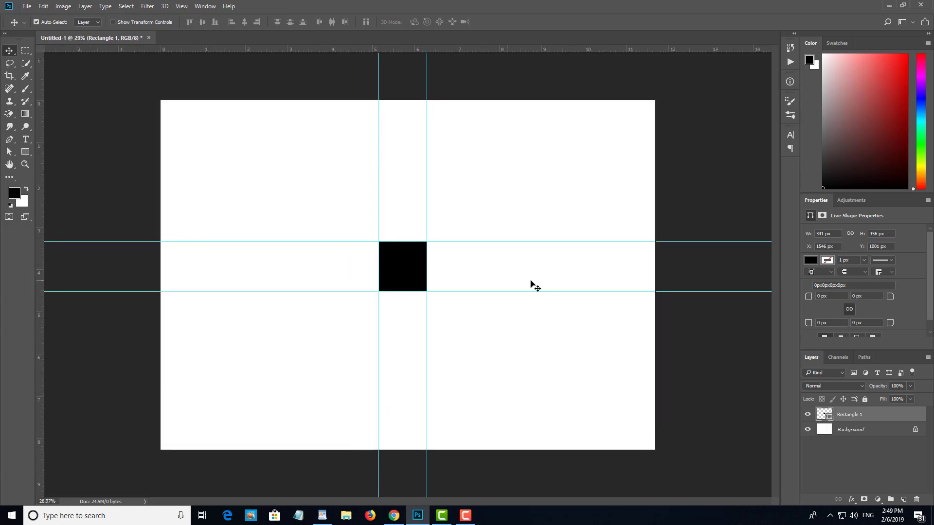
{"action": "key", "text": "ctrl+r"}
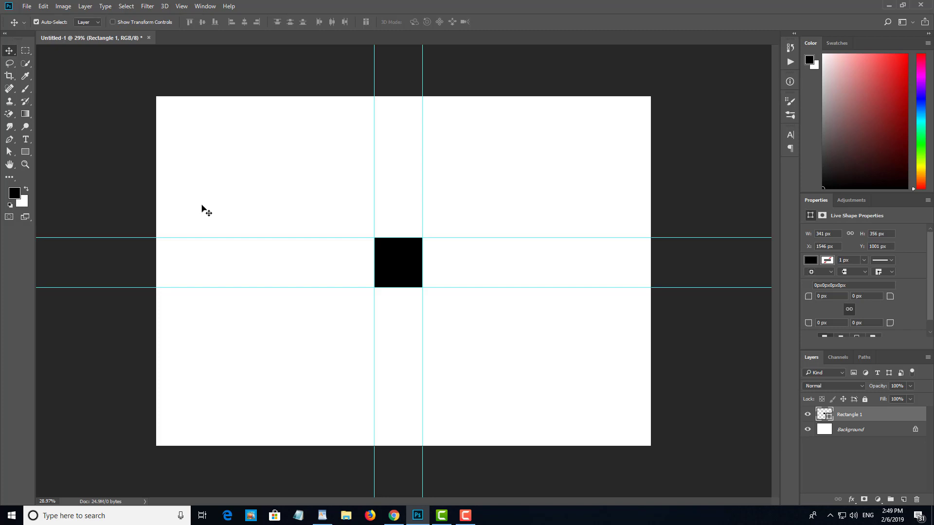
{"action": "key", "text": "ctrl+r"}
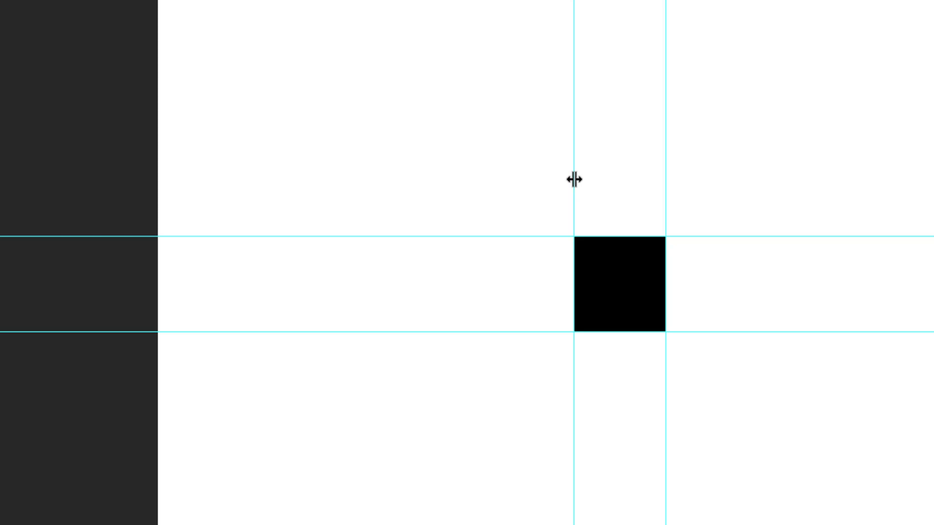
Step: Remove both vertical and both horizontal guides around the black square from the document
{"action": "left_click_drag", "start_coordinate": [574, 180], "coordinate": [2, 0]}
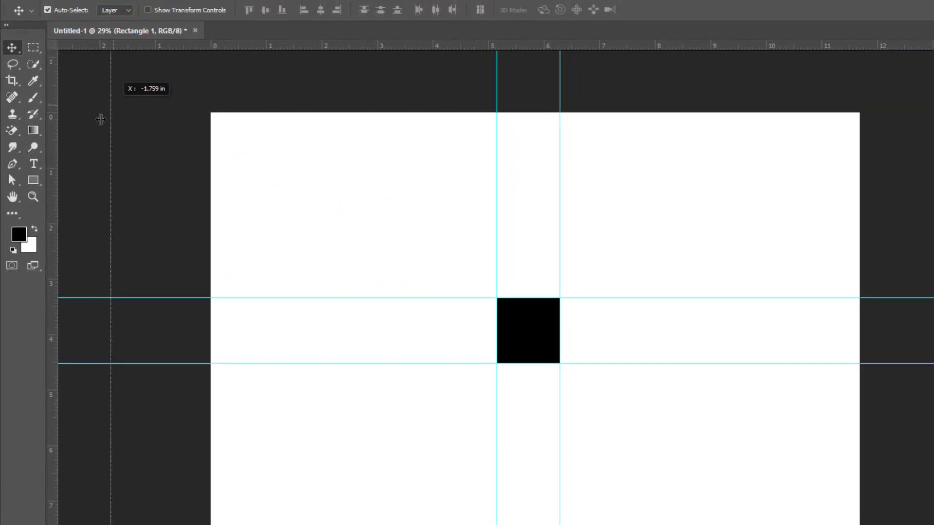
{"action": "left_click_drag", "start_coordinate": [101, 119], "coordinate": [4, 135]}
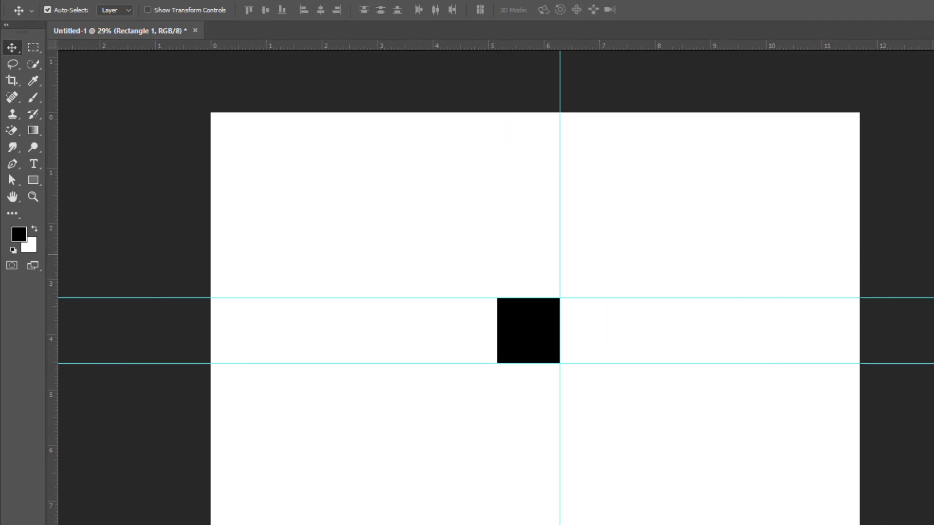
{"action": "left_click_drag", "start_coordinate": [560, 255], "coordinate": [933, 255]}
{"action": "left_click_drag", "start_coordinate": [673, 298], "coordinate": [673, 2]}
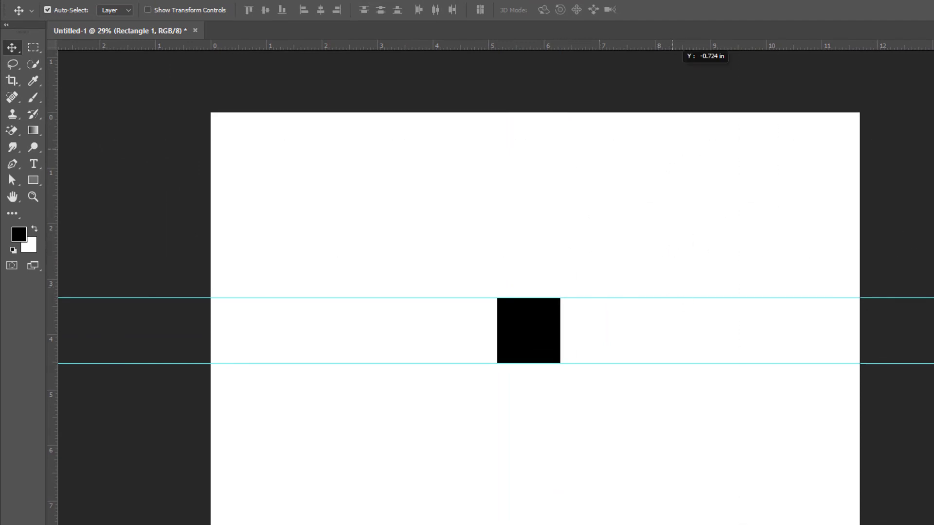
{"action": "left_click_drag", "start_coordinate": [691, 364], "coordinate": [702, 524]}
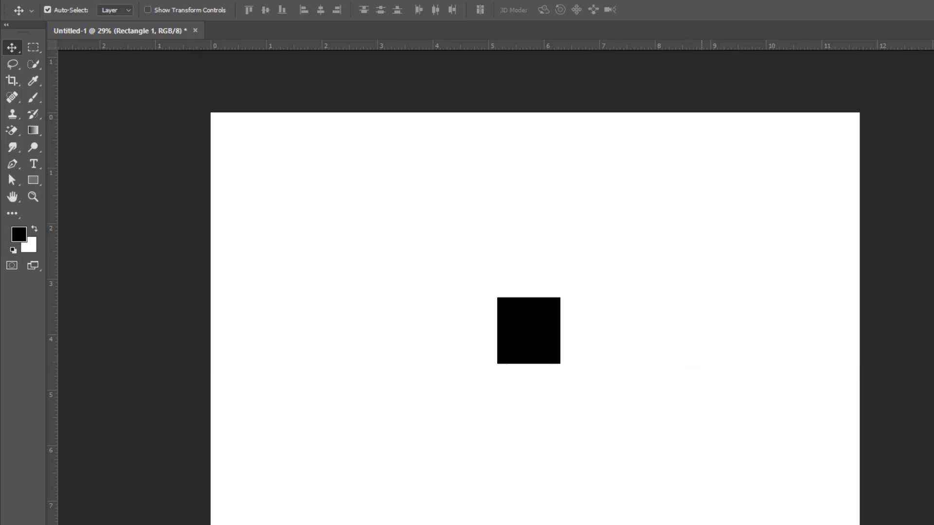
Step: Delete the black square so only the Background layer is left in the document
{"action": "scroll", "coordinate": [561, 356], "scroll_direction": "down", "scroll_amount": 5}
{"action": "scroll", "coordinate": [502, 346], "scroll_direction": "up", "scroll_amount": 7}
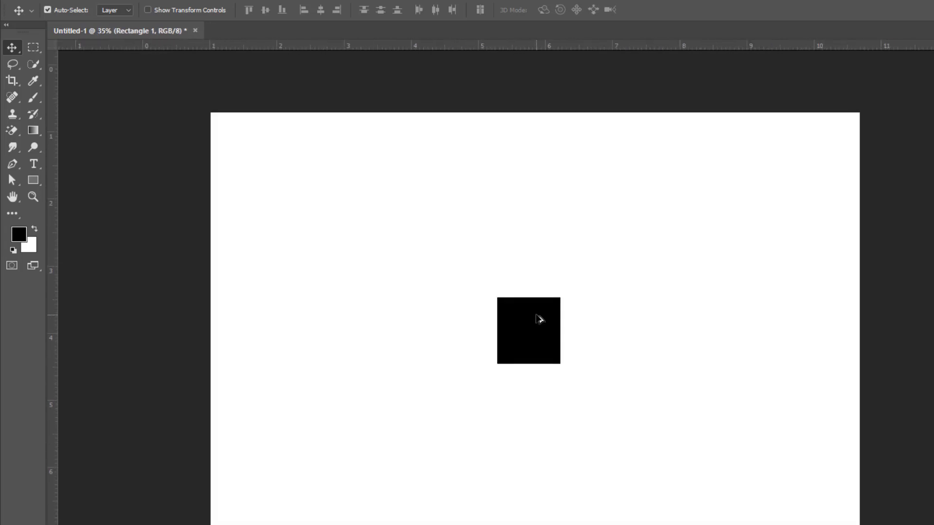
{"action": "scroll", "coordinate": [537, 316], "scroll_direction": "down", "scroll_amount": 10}
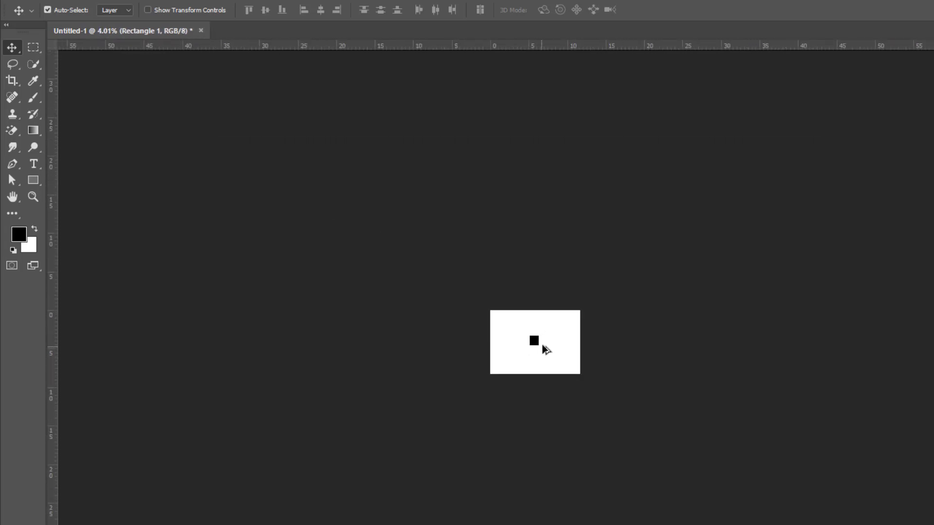
{"action": "scroll", "coordinate": [542, 345], "scroll_direction": "up", "scroll_amount": 10}
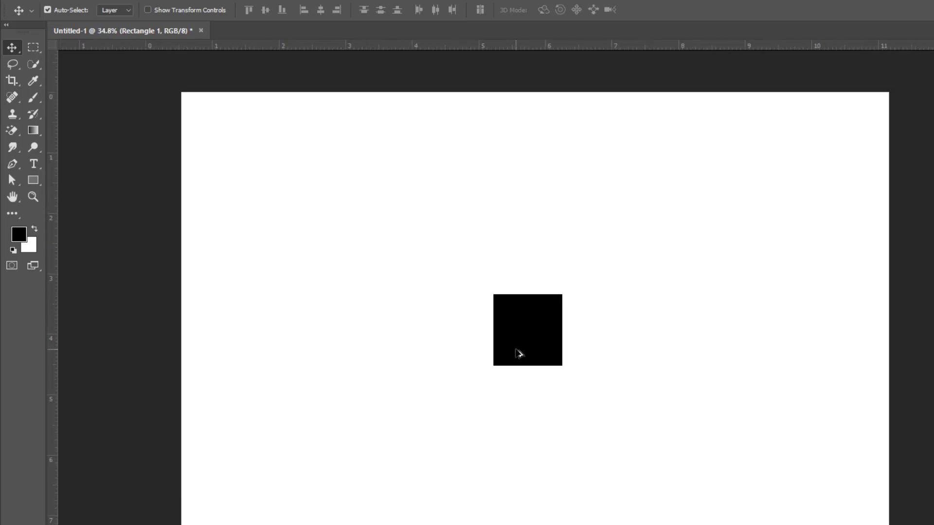
{"action": "scroll", "coordinate": [524, 350], "scroll_direction": "down", "scroll_amount": 2}
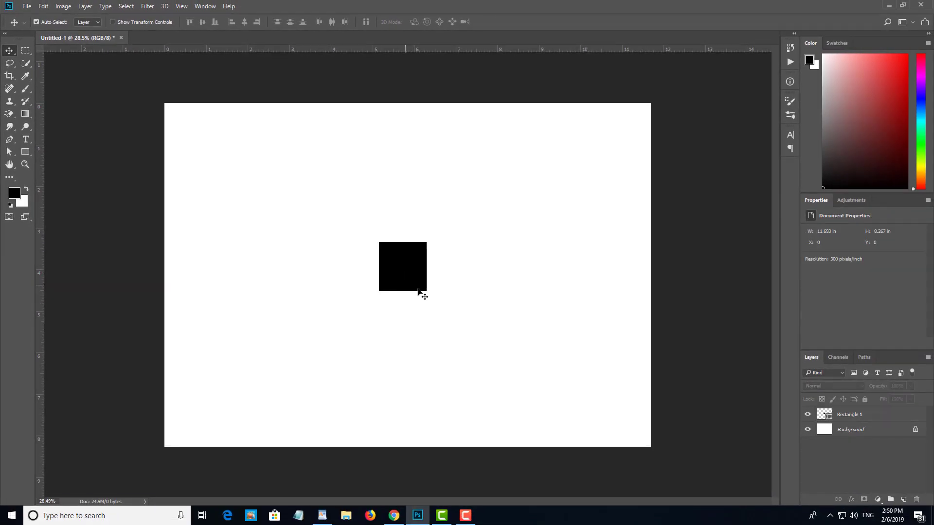
{"action": "key", "text": "Delete"}
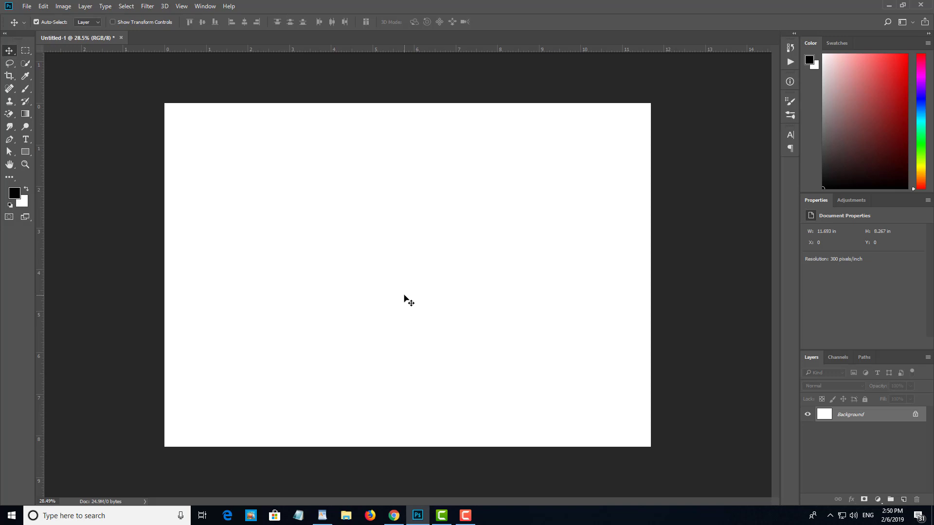
Step: Show the document grid over the empty canvas and look at it at different zoom levels
{"action": "key", "text": "ctrl+apostrophe"}
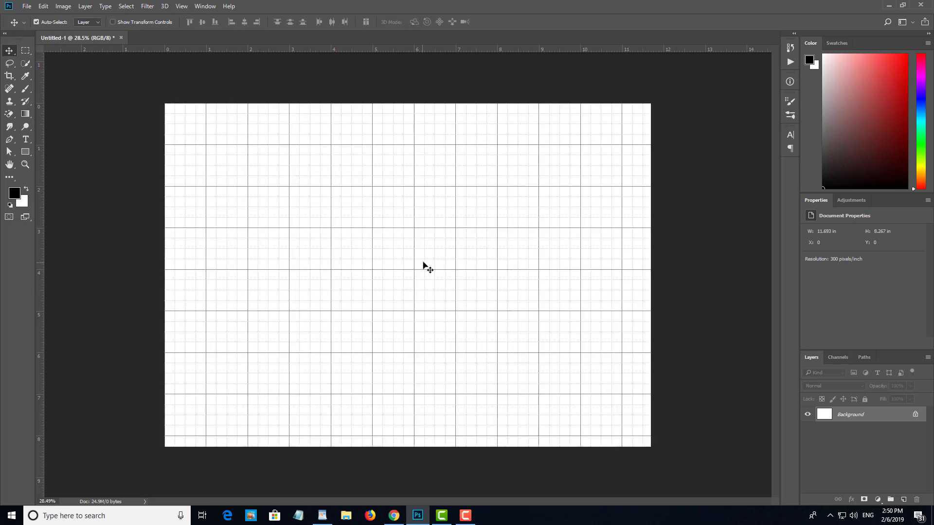
{"action": "scroll", "coordinate": [377, 220], "scroll_direction": "up", "scroll_amount": 2}
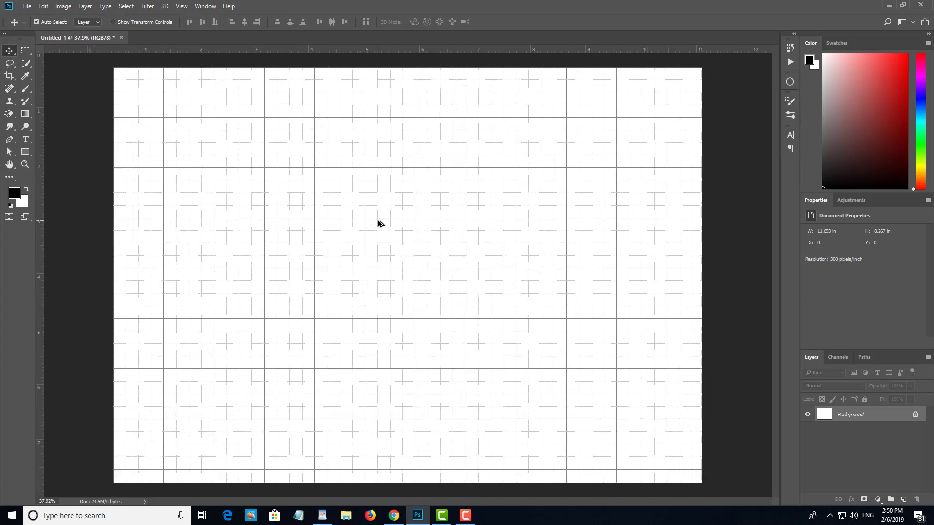
{"action": "scroll", "coordinate": [394, 213], "scroll_direction": "down", "scroll_amount": 2}
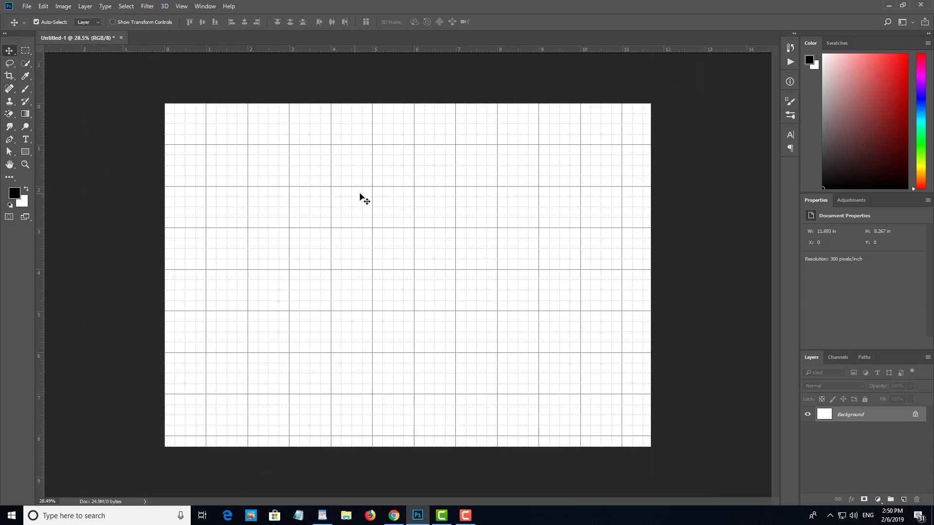
Step: Try to move the locked Background layer on the canvas, declining its conversion to a normal layer
{"action": "left_click_drag", "start_coordinate": [378, 217], "coordinate": [399, 219]}
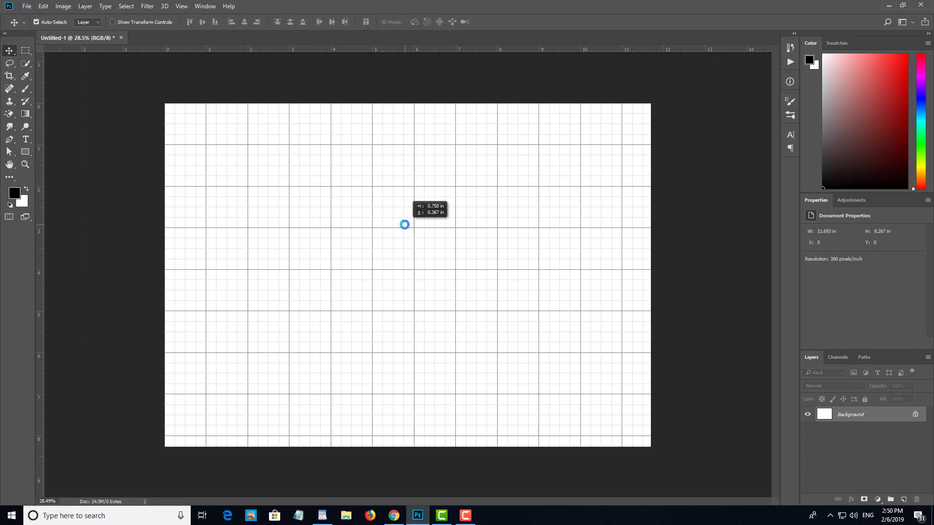
{"action": "left_click", "coordinate": [583, 217]}
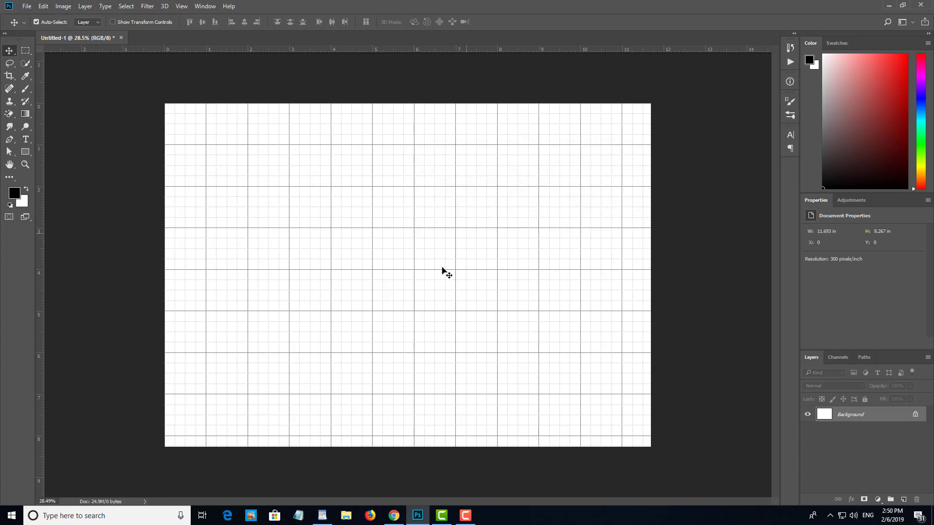
{"action": "left_click_drag", "start_coordinate": [402, 240], "coordinate": [423, 224]}
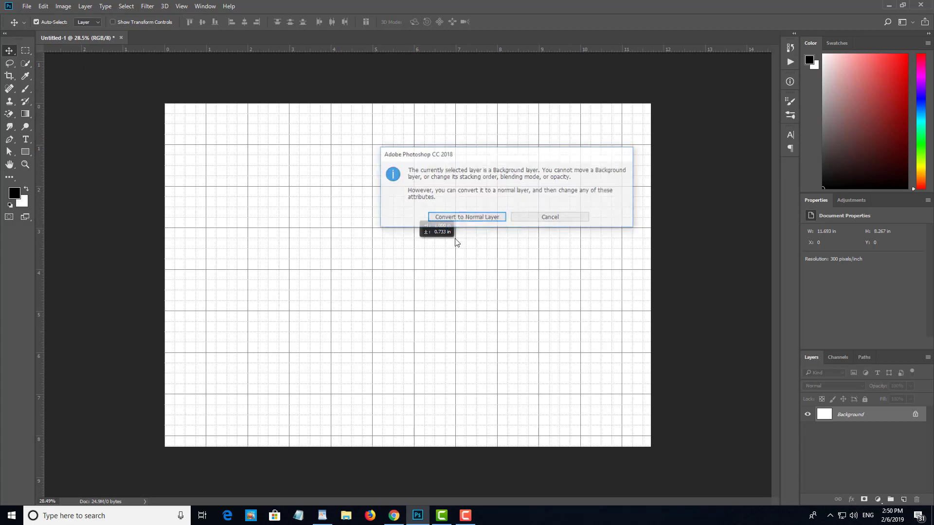
{"action": "left_click", "coordinate": [562, 218]}
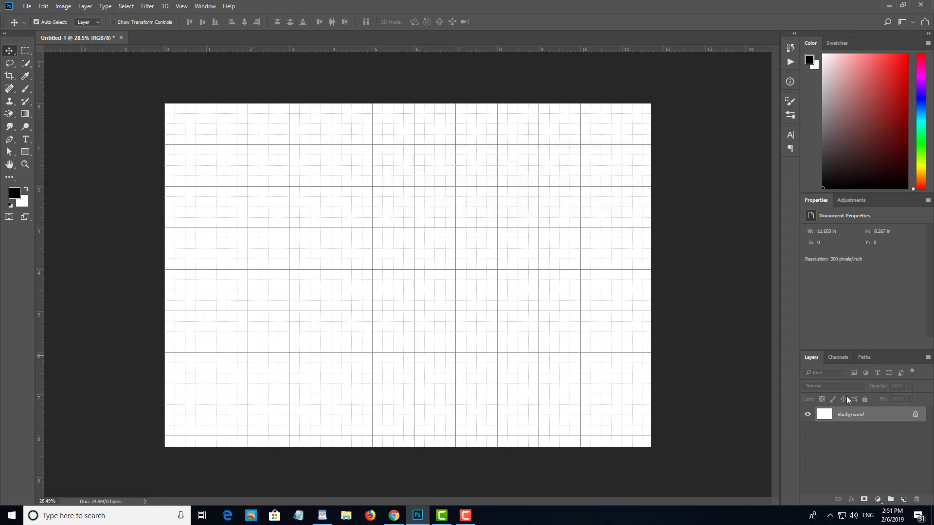
Step: Hide the document grid over the empty canvas
{"action": "scroll", "coordinate": [443, 338], "scroll_direction": "up", "scroll_amount": 2}
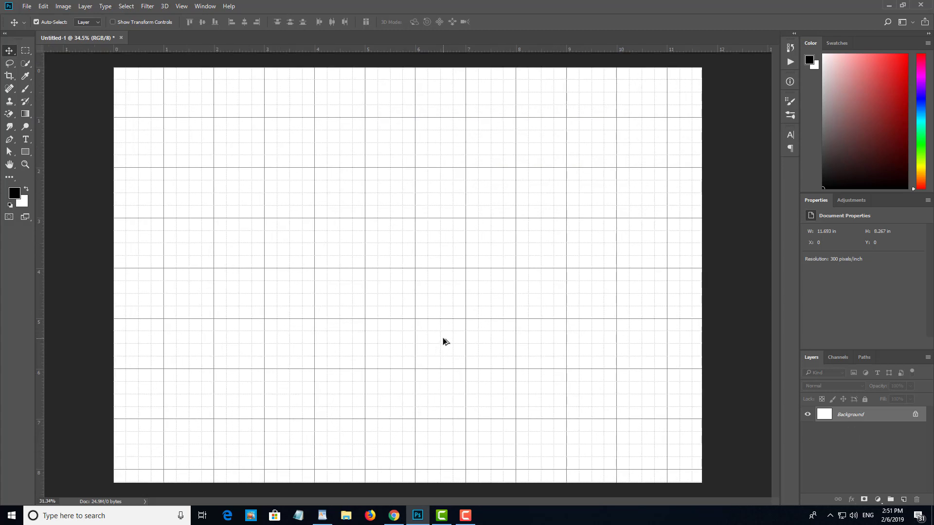
{"action": "scroll", "coordinate": [443, 338], "scroll_direction": "down", "scroll_amount": 2}
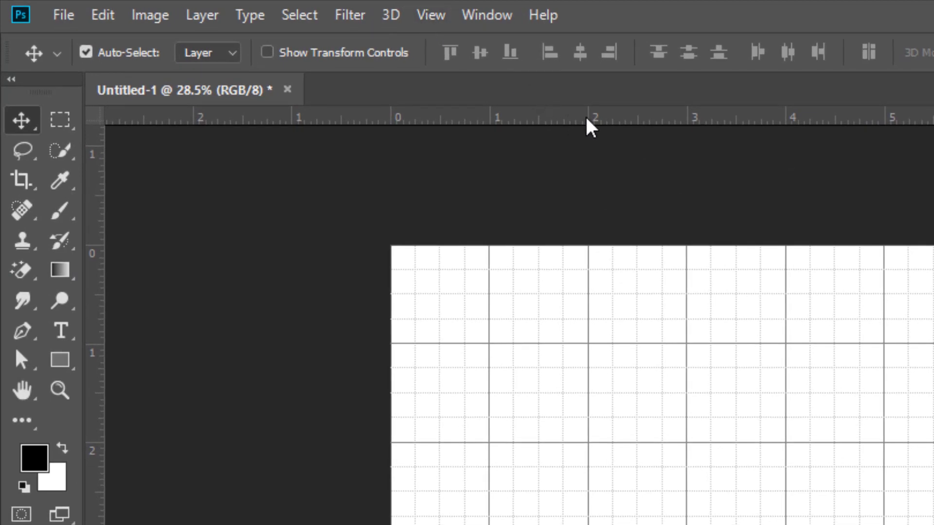
{"action": "left_click", "coordinate": [432, 16]}
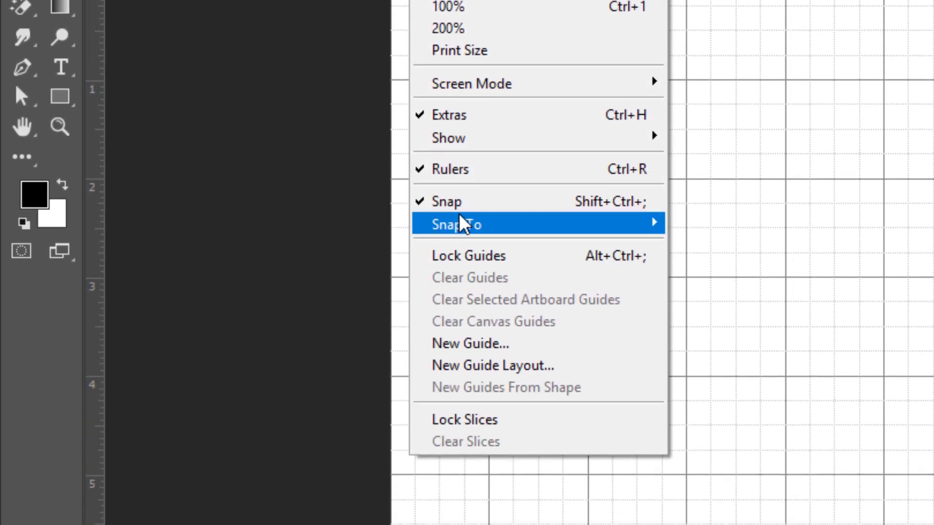
{"action": "mouse_move", "coordinate": [472, 488]}
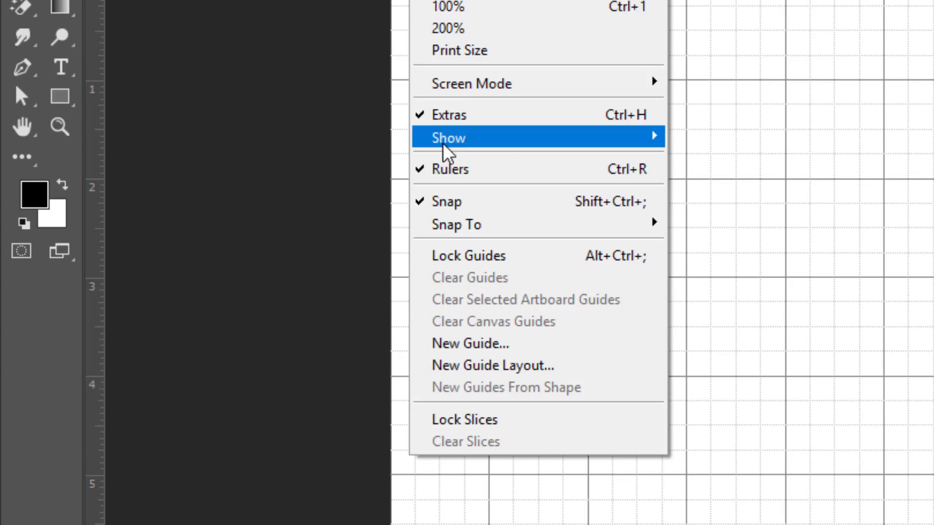
{"action": "mouse_move", "coordinate": [501, 139]}
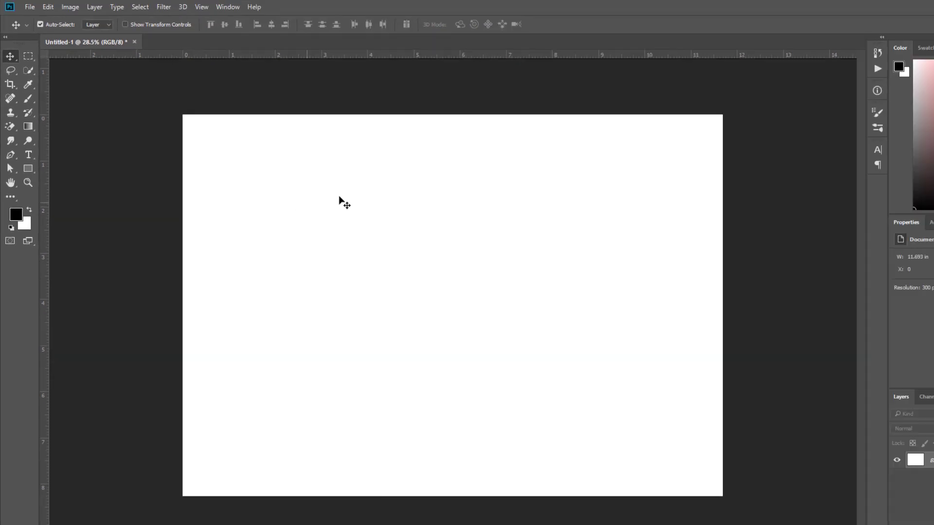
Step: Show the document grid again, then turn it back off
{"action": "left_click", "coordinate": [201, 7]}
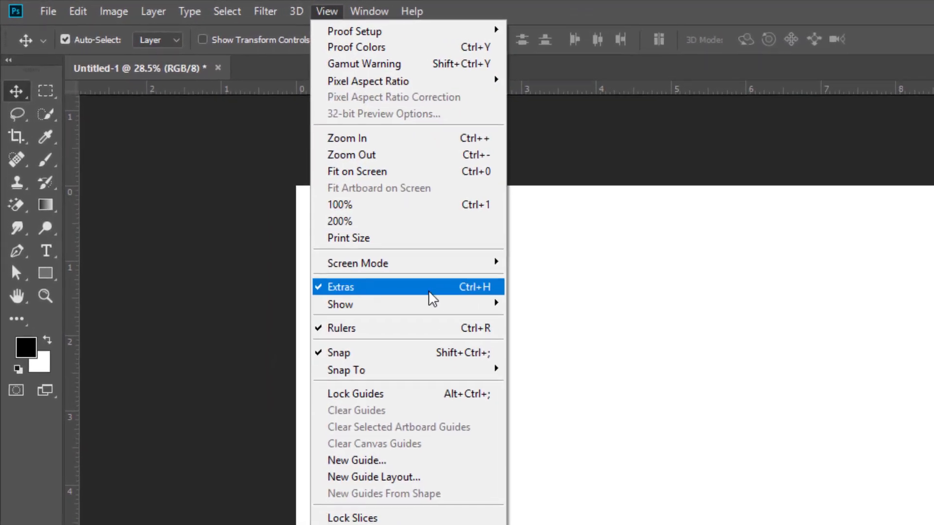
{"action": "mouse_move", "coordinate": [411, 309]}
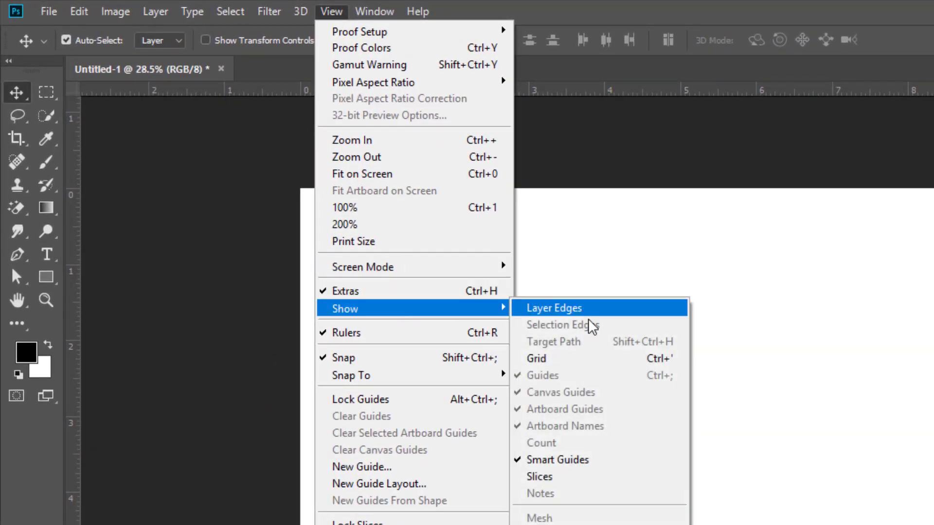
{"action": "left_click", "coordinate": [551, 359]}
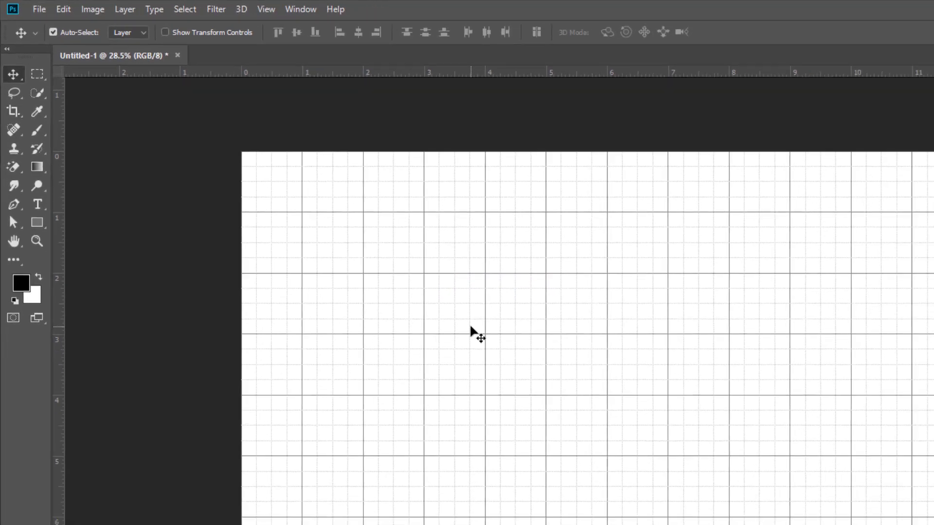
{"action": "key", "text": "ctrl+apostrophe"}
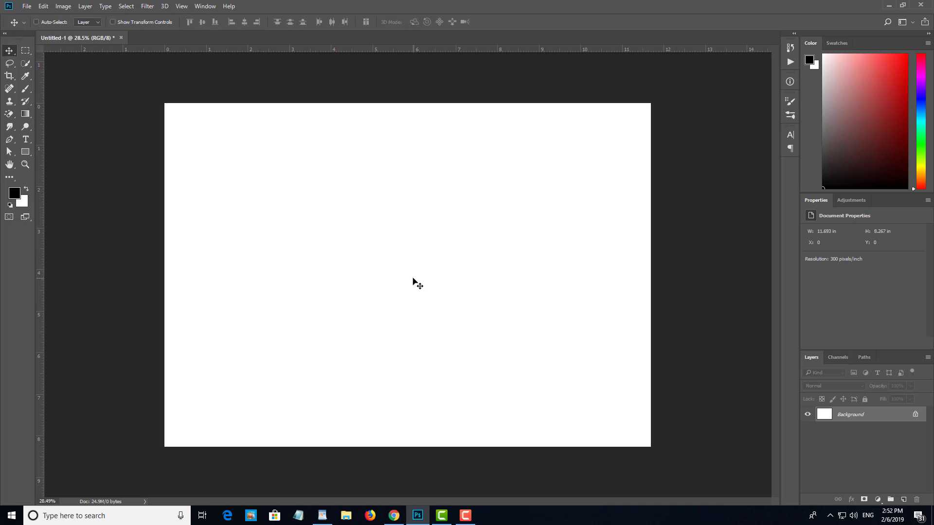
Step: Zoom in on the empty canvas, zoom out to 2%, then zoom back in to about 20.8%
{"action": "key", "text": "ctrl+plus"}
{"action": "key", "text": "ctrl+plus"}
{"action": "key", "text": "ctrl+plus"}
{"action": "key", "text": "ctrl+plus"}
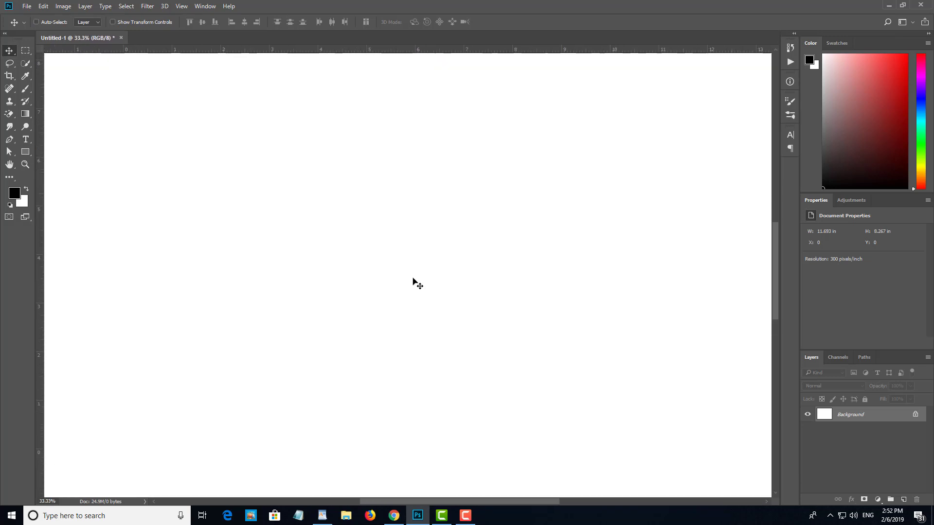
{"action": "key", "text": "ctrl+minus"}
{"action": "key", "text": "ctrl+minus"}
{"action": "key", "text": "ctrl+minus"}
{"action": "key", "text": "ctrl+minus"}
{"action": "key", "text": "ctrl+minus"}
{"action": "key", "text": "ctrl+minus"}
{"action": "key", "text": "ctrl+minus"}
{"action": "key", "text": "ctrl+minus"}
{"action": "key", "text": "ctrl+minus"}
{"action": "key", "text": "ctrl+minus"}
{"action": "key", "text": "ctrl+minus"}
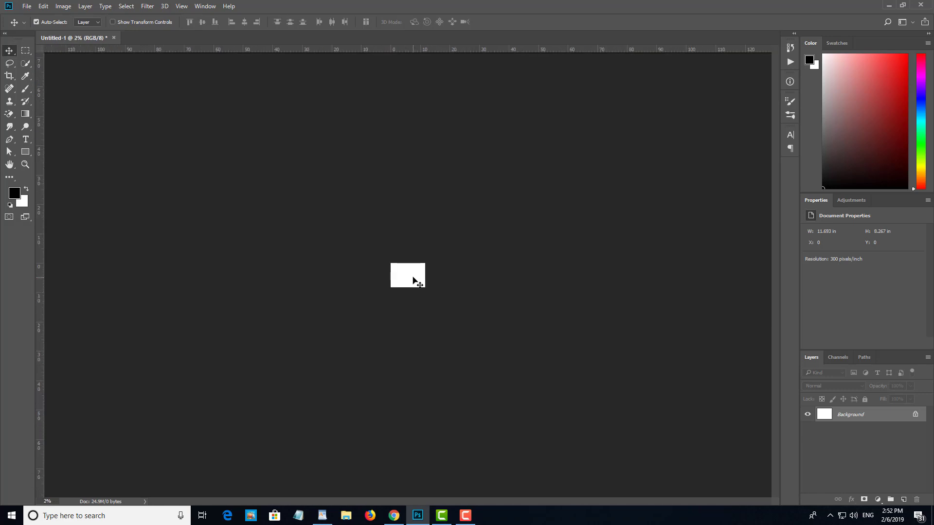
{"action": "key", "text": "ctrl+plus"}
{"action": "key", "text": "ctrl+plus"}
{"action": "key", "text": "ctrl+plus"}
{"action": "key", "text": "ctrl+plus"}
{"action": "key", "text": "ctrl+plus"}
{"action": "key", "text": "ctrl+plus"}
{"action": "key", "text": "ctrl+plus"}
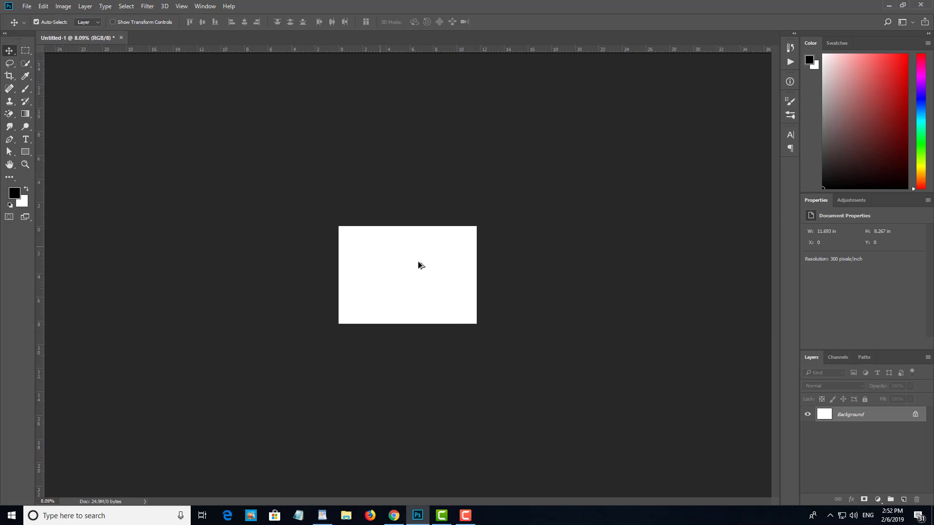
{"action": "key", "text": "ctrl+plus"}
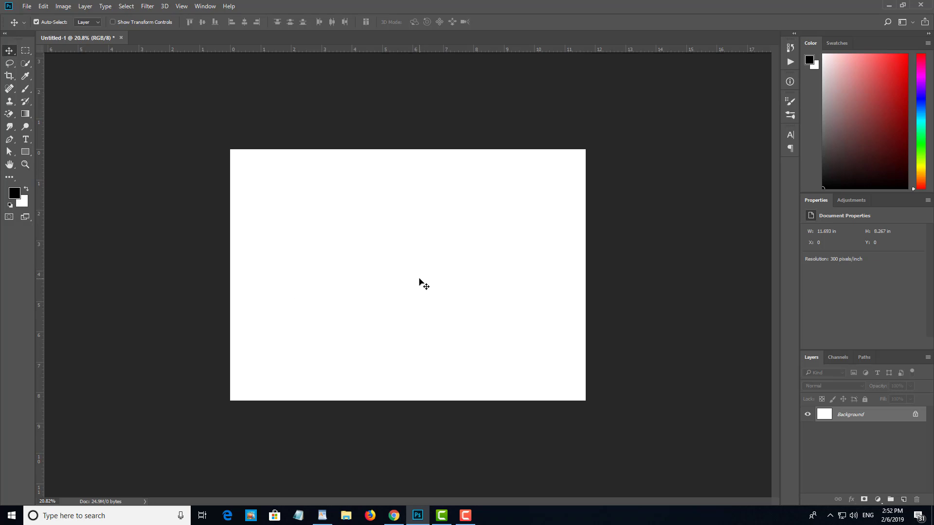
Step: Zoom the empty canvas repeatedly in and out, finishing at about 27.9% with the whole page in view
{"action": "scroll", "coordinate": [419, 281], "scroll_direction": "down", "scroll_amount": 1}
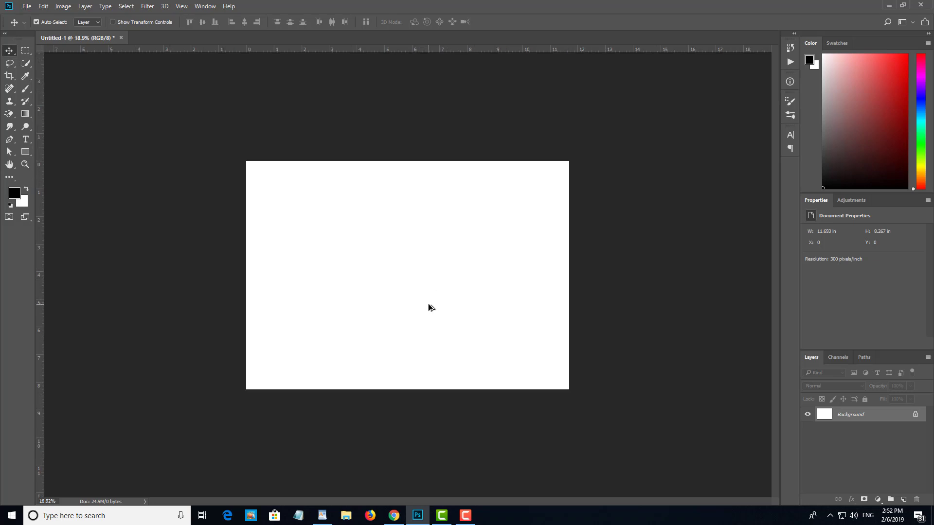
{"action": "scroll", "coordinate": [428, 304], "scroll_direction": "up", "scroll_amount": 3}
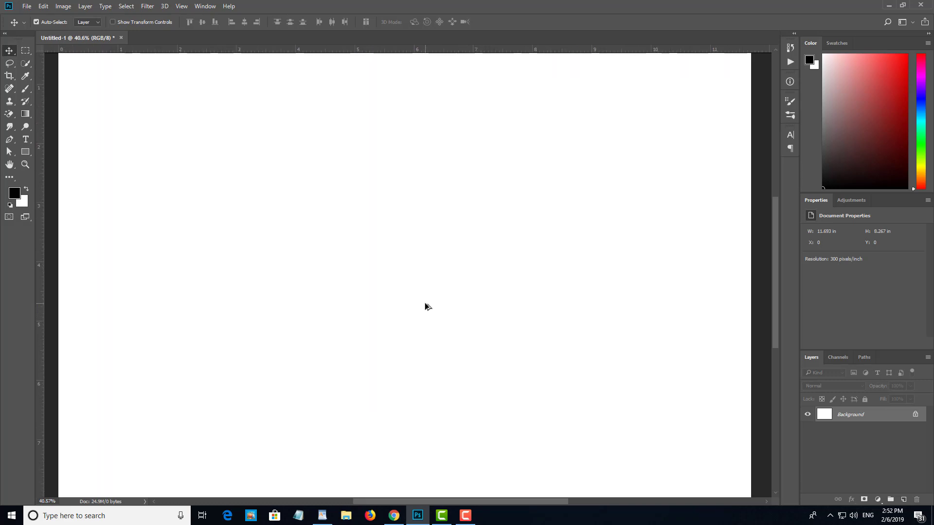
{"action": "scroll", "coordinate": [424, 303], "scroll_direction": "down", "scroll_amount": 3}
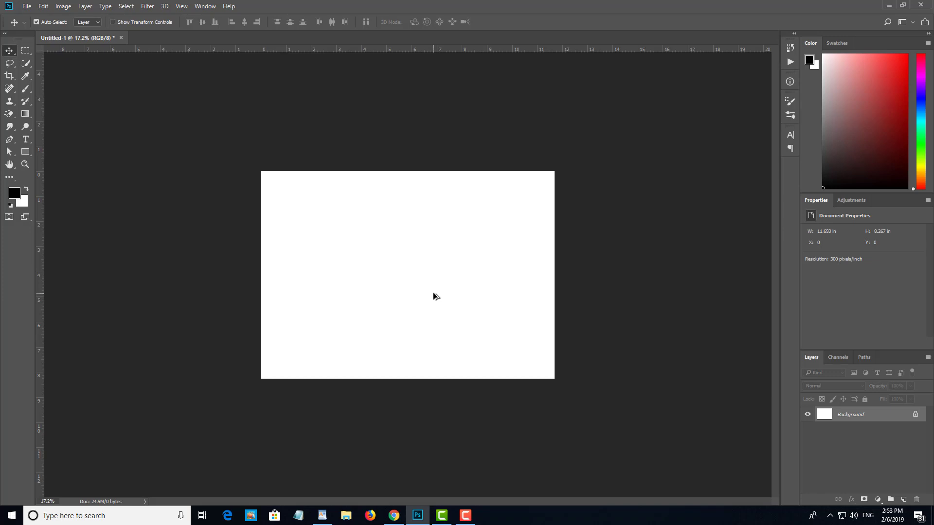
{"action": "scroll", "coordinate": [432, 296], "scroll_direction": "up", "scroll_amount": 3}
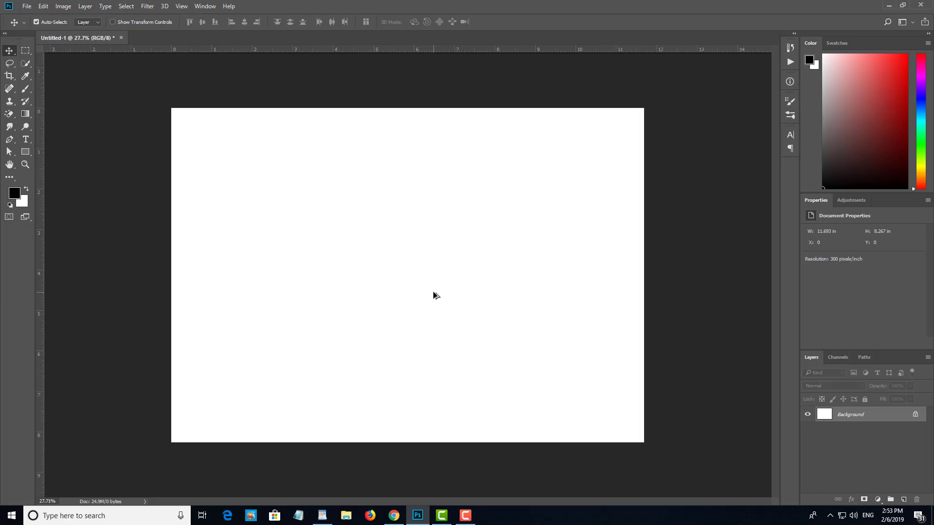
{"action": "scroll", "coordinate": [434, 290], "scroll_direction": "down", "scroll_amount": 3}
{"action": "scroll", "coordinate": [433, 290], "scroll_direction": "up", "scroll_amount": 1}
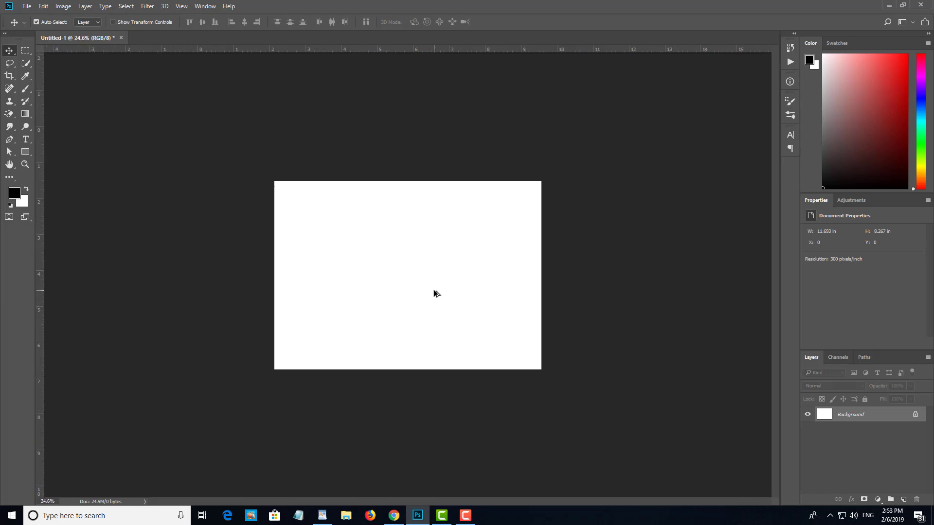
{"action": "scroll", "coordinate": [433, 290], "scroll_direction": "up", "scroll_amount": 2}
{"action": "scroll", "coordinate": [434, 290], "scroll_direction": "down", "scroll_amount": 5}
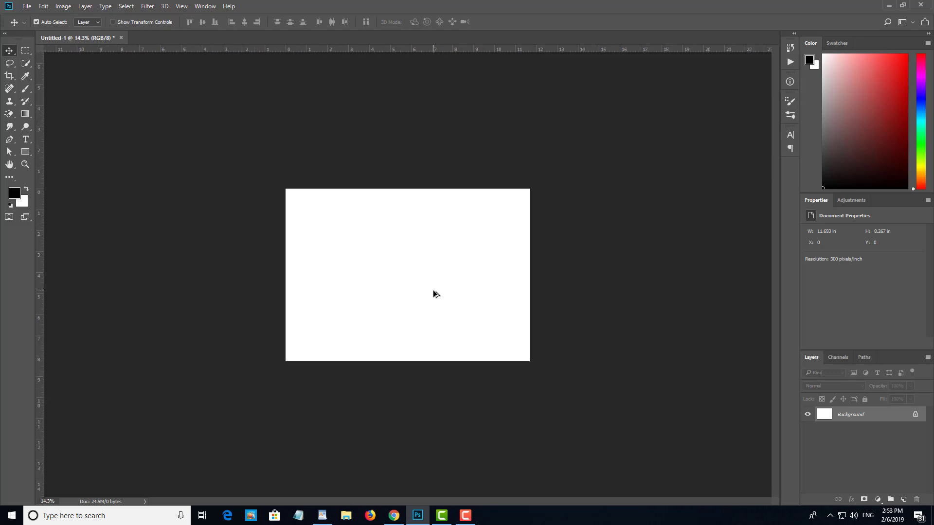
{"action": "scroll", "coordinate": [433, 290], "scroll_direction": "up", "scroll_amount": 3}
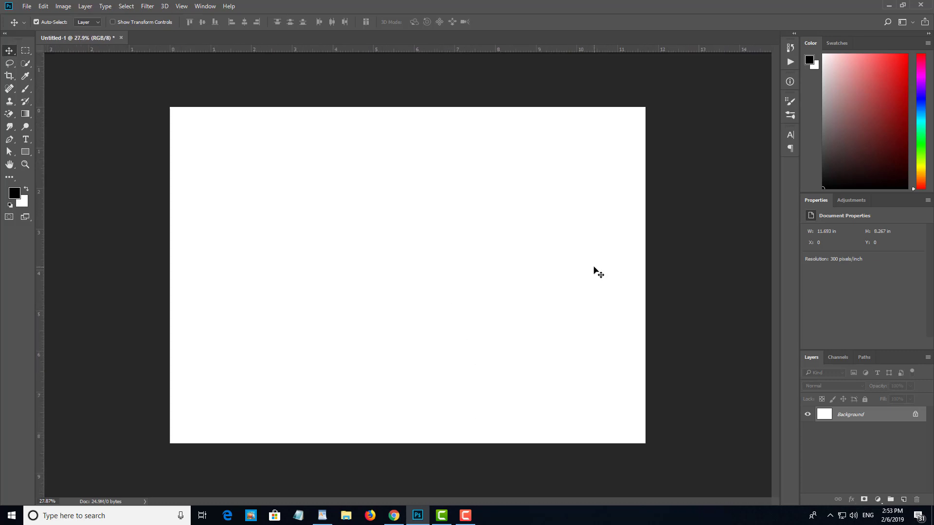
Step: Draw two black rectangles on the canvas, a large one in the left half and a smaller one just right of the center
{"action": "key", "text": "ctrl+shift+g"}
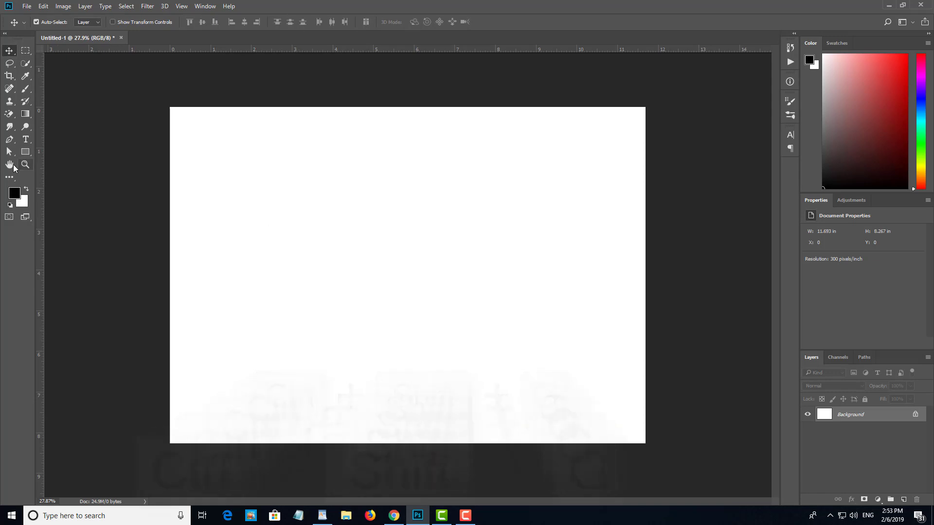
{"action": "left_click", "coordinate": [25, 152]}
{"action": "left_click_drag", "start_coordinate": [250, 216], "coordinate": [381, 363]}
{"action": "left_click_drag", "start_coordinate": [436, 240], "coordinate": [523, 301]}
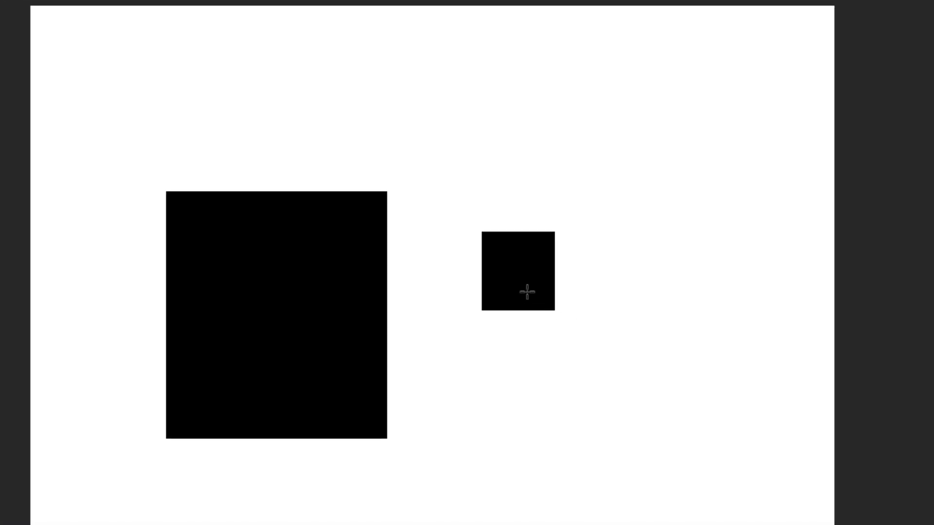
Step: Select the Rectangle 1 and Rectangle 2 layers together and group them
{"action": "key", "text": "v"}
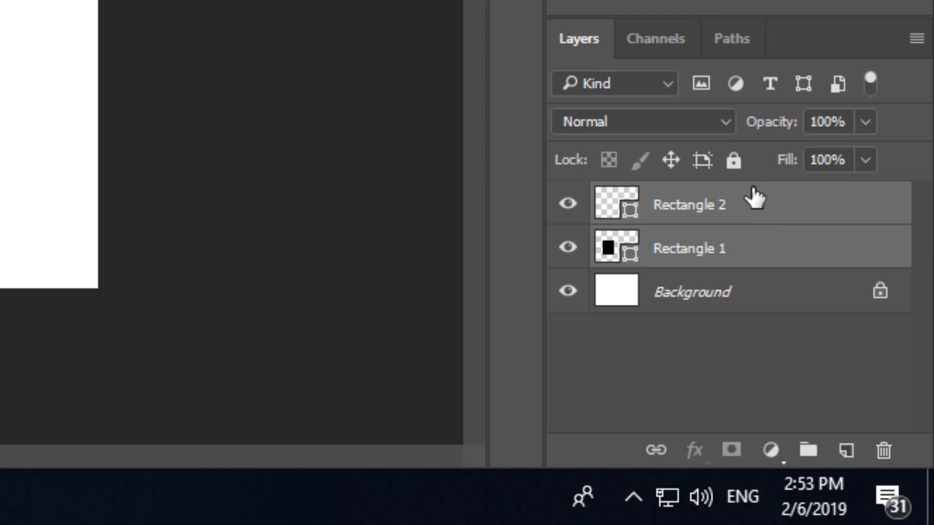
{"action": "key", "text": "ctrl+g"}
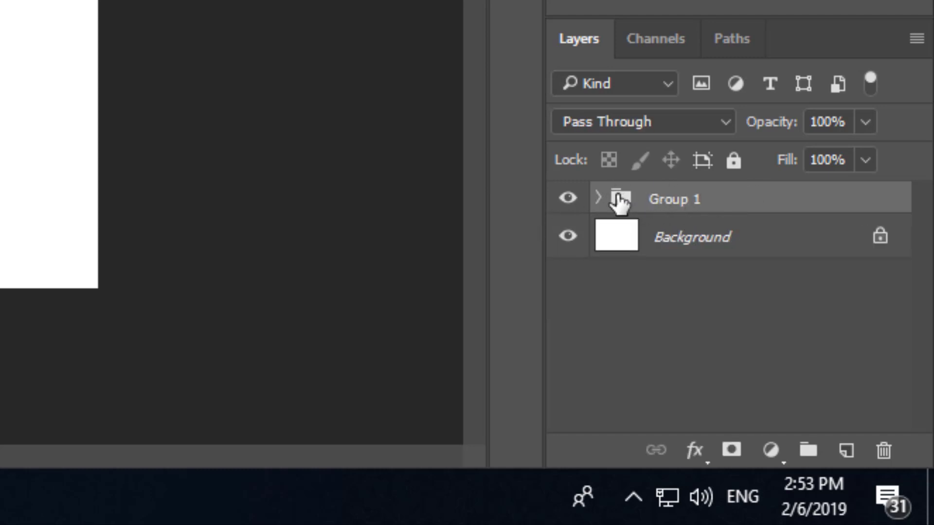
Step: Expand and collapse the new layer group, selecting its rectangle layers and the group itself to examine its contents
{"action": "left_click", "coordinate": [599, 197]}
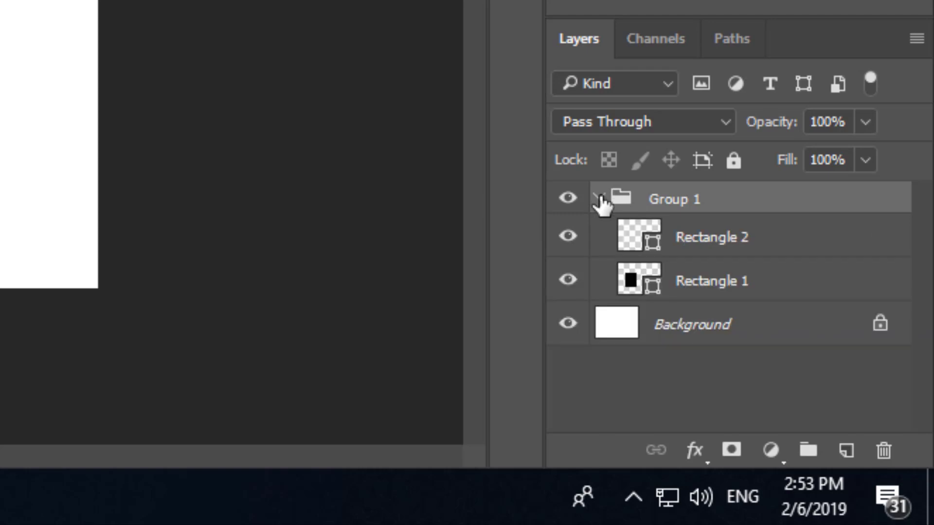
{"action": "left_click", "coordinate": [697, 252]}
{"action": "left_click", "coordinate": [711, 281]}
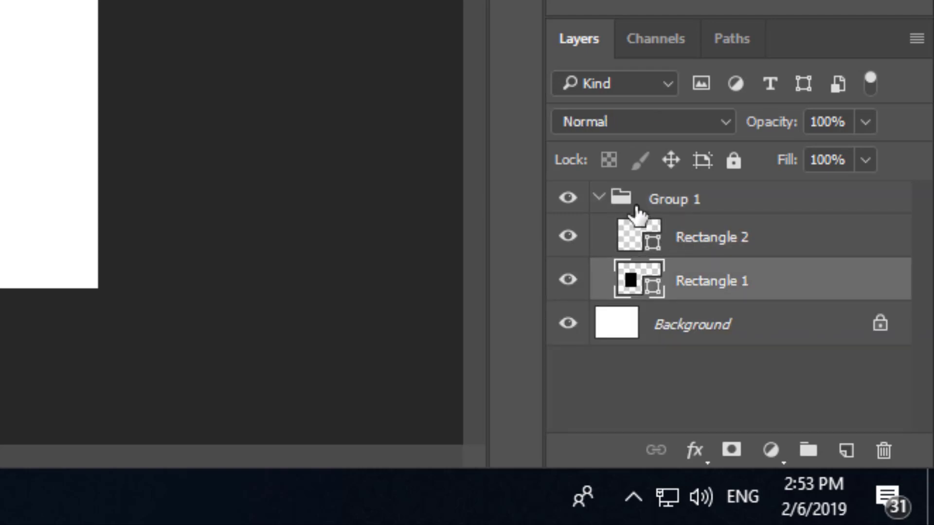
{"action": "left_click", "coordinate": [654, 199]}
{"action": "left_click", "coordinate": [600, 199]}
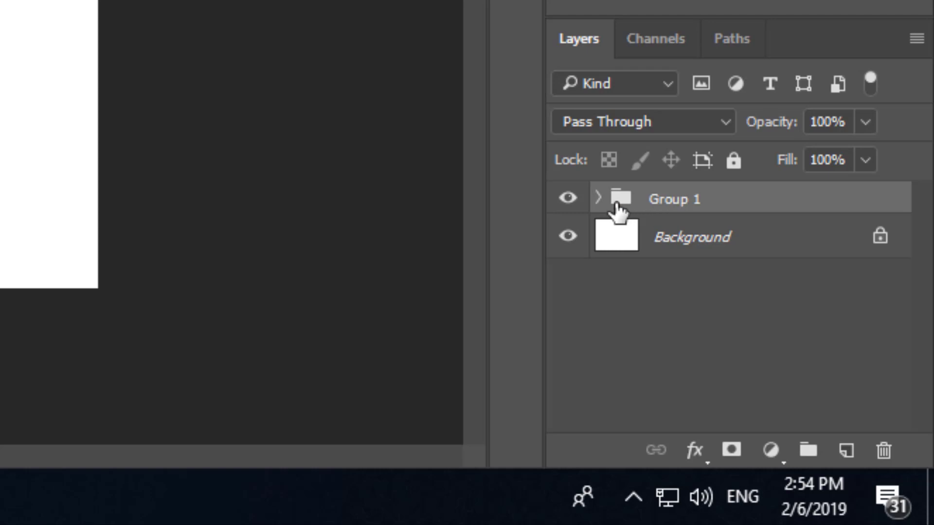
{"action": "left_click", "coordinate": [599, 197]}
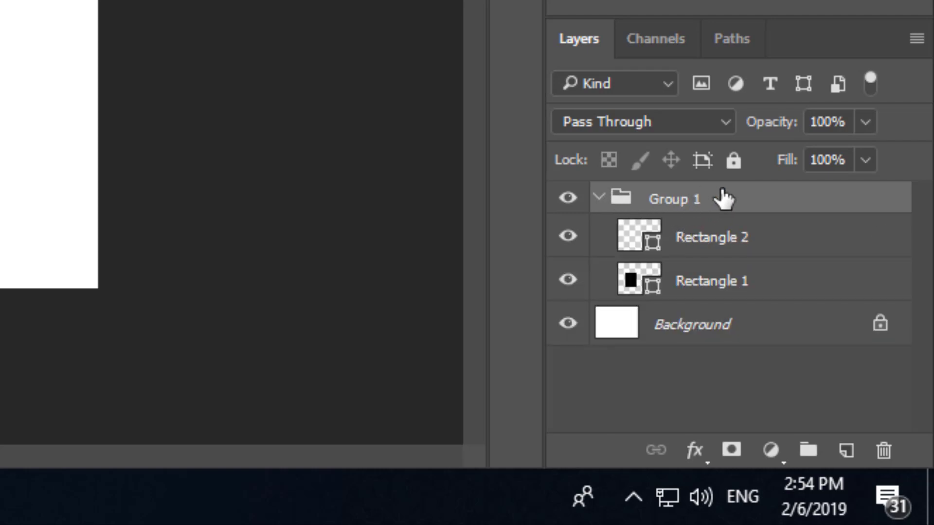
Step: Try deleting the whole layer group, undo the deletion, and toggle the group open and closed
{"action": "left_click_drag", "start_coordinate": [722, 200], "coordinate": [883, 448]}
{"action": "key", "text": "ctrl+z"}
{"action": "left_click", "coordinate": [598, 197]}
{"action": "left_click", "coordinate": [601, 198]}
{"action": "left_click", "coordinate": [598, 198]}
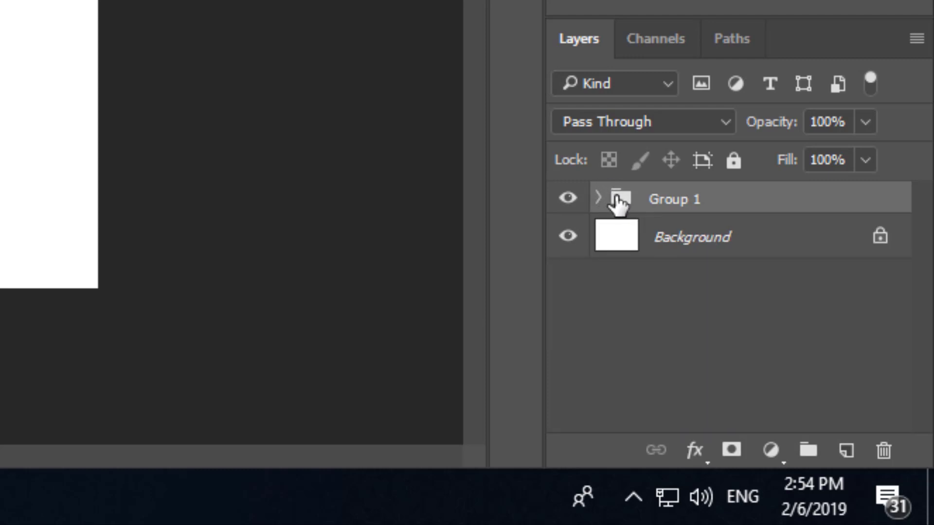
Step: Ungroup the two rectangle layers
{"action": "key", "text": "ctrl+shift+g"}
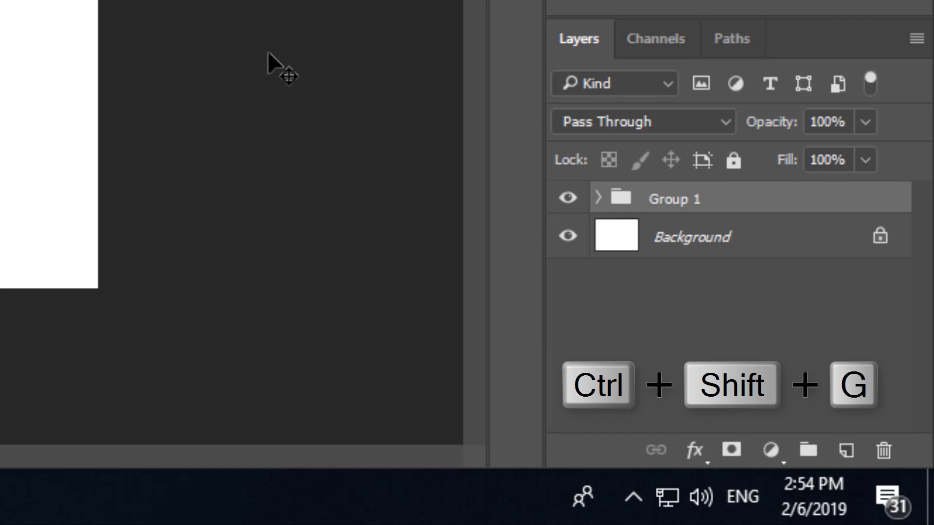
{"action": "key", "text": "ctrl+shift+g"}
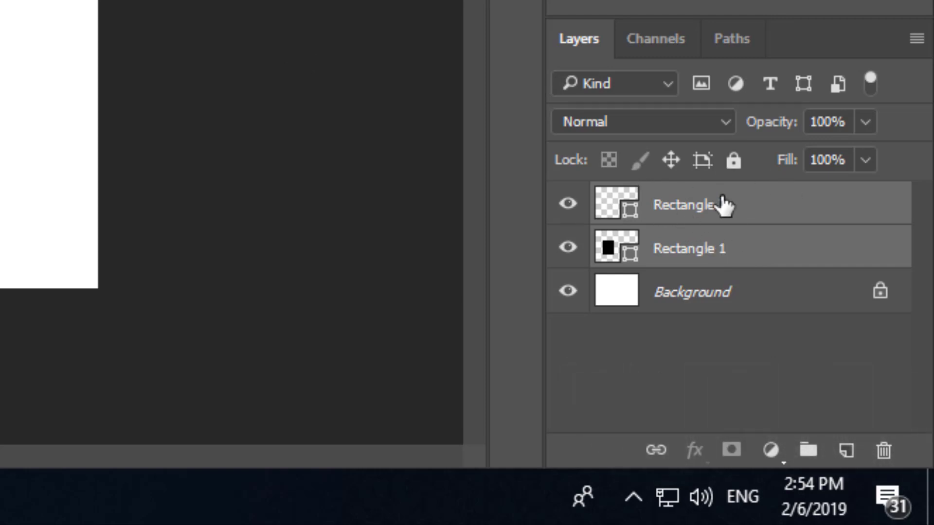
Step: Select the ungrouped Rectangle 1 and Rectangle 2 layers one at a time to check that they are separate
{"action": "left_click", "coordinate": [760, 215]}
{"action": "left_click", "coordinate": [766, 248]}
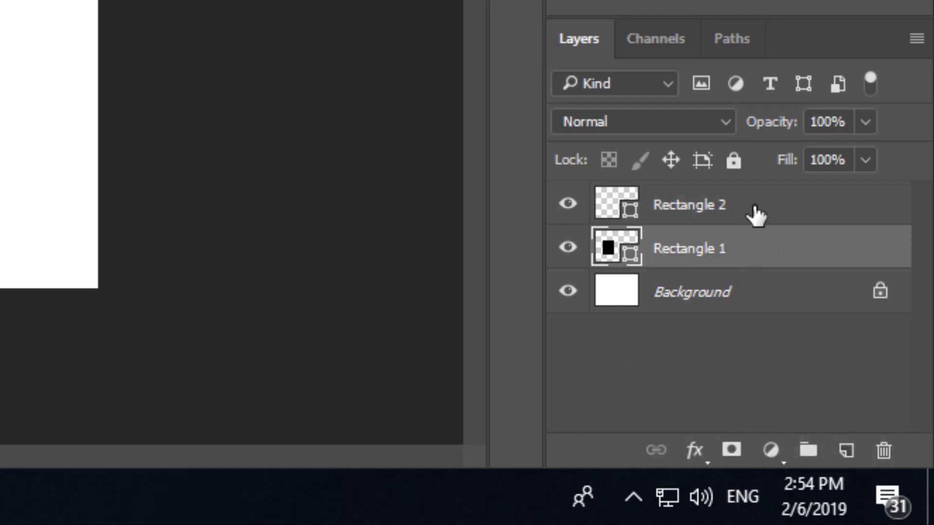
{"action": "left_click", "coordinate": [755, 213]}
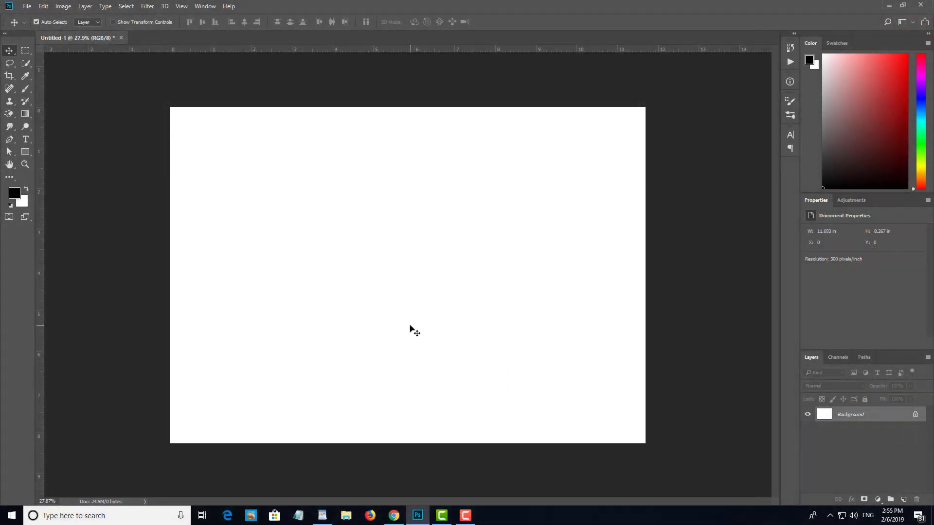
Step: Show the grid over the blank document and turn off snapping to the grid
{"action": "key", "text": "ctrl+shift+apostrophe"}
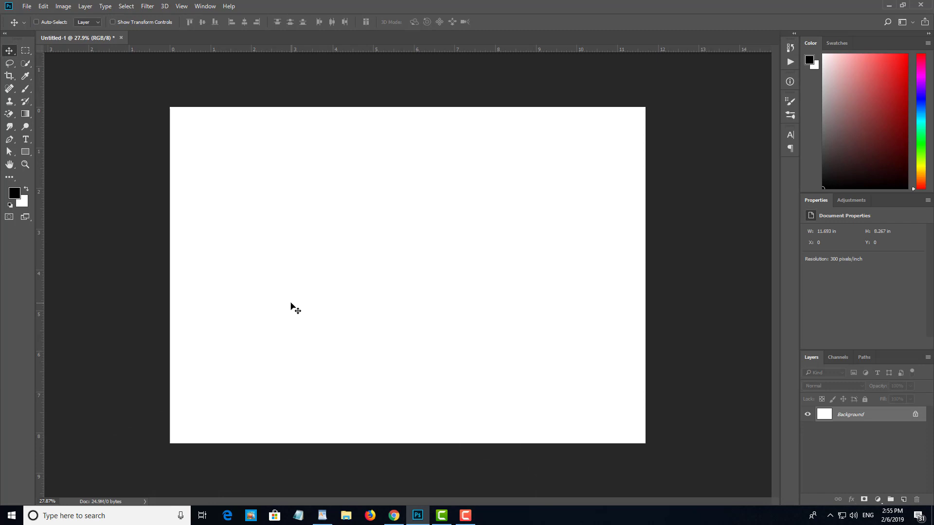
{"action": "key", "text": "ctrl+apostrophe"}
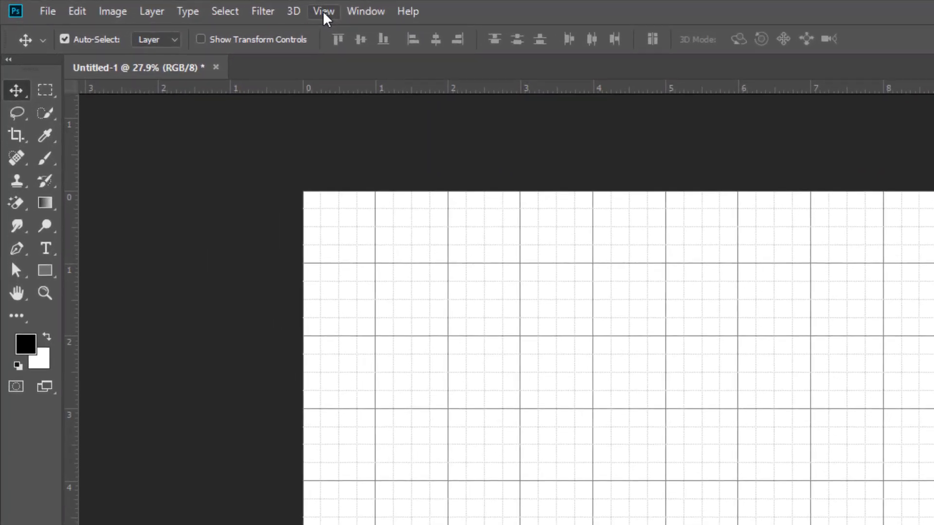
{"action": "left_click", "coordinate": [182, 6]}
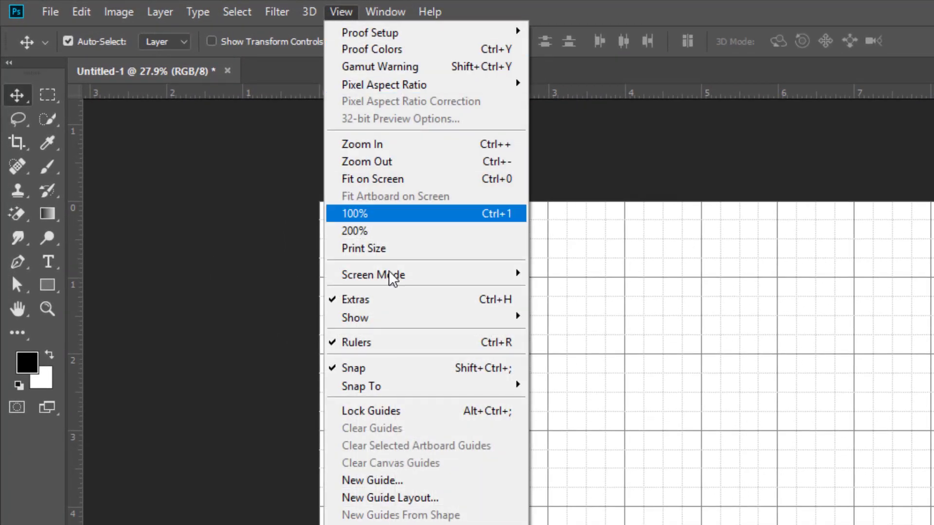
{"action": "mouse_move", "coordinate": [385, 386]}
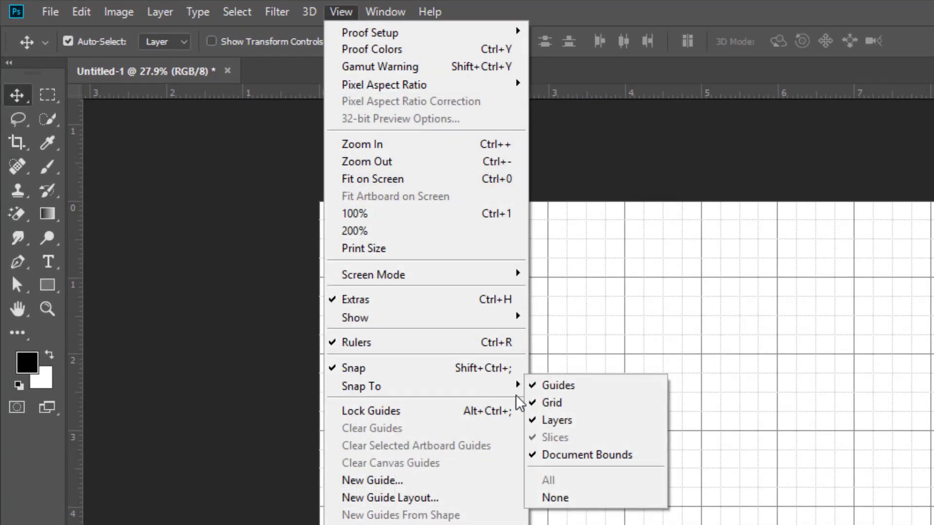
{"action": "left_click", "coordinate": [552, 408]}
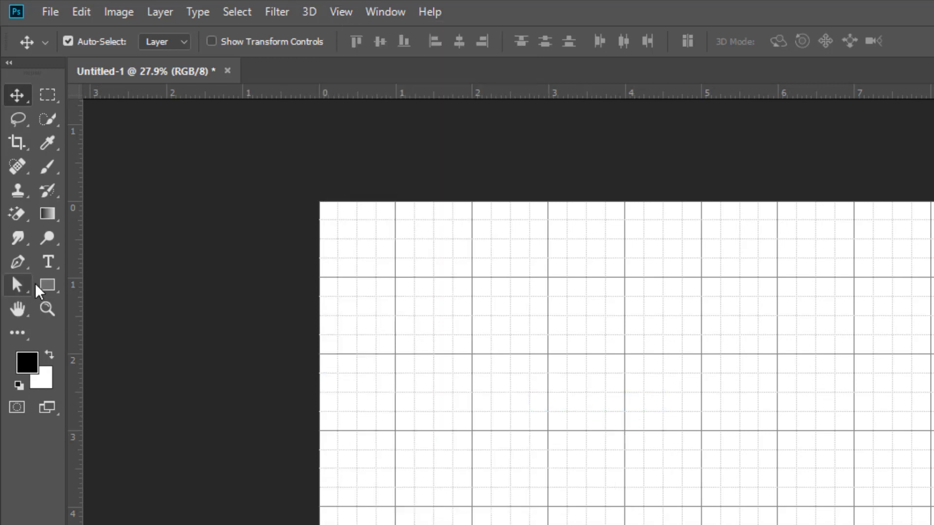
Step: Draw a black rectangle about 603 by 513 px near the page centre and move its left edge to a vertical grid line
{"action": "left_click", "coordinate": [47, 285]}
{"action": "left_click_drag", "start_coordinate": [650, 418], "coordinate": [745, 496]}
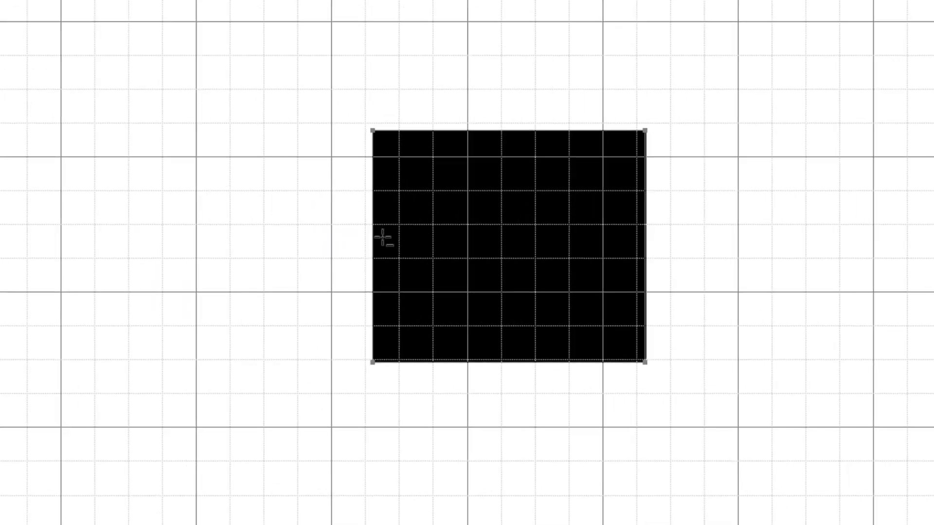
{"action": "left_click_drag", "start_coordinate": [401, 251], "coordinate": [363, 260]}
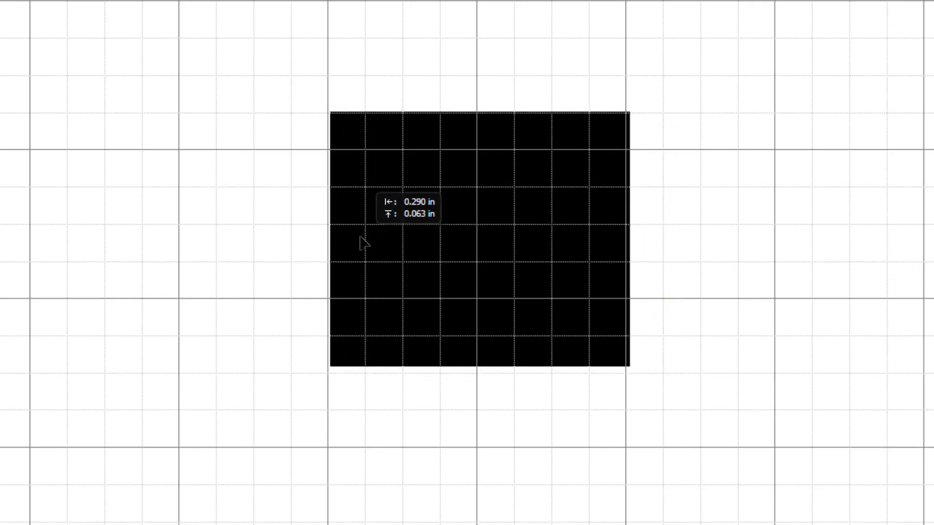
{"action": "scroll", "coordinate": [319, 246], "scroll_direction": "up", "scroll_amount": 5}
{"action": "left_click_drag", "start_coordinate": [436, 295], "coordinate": [432, 295]}
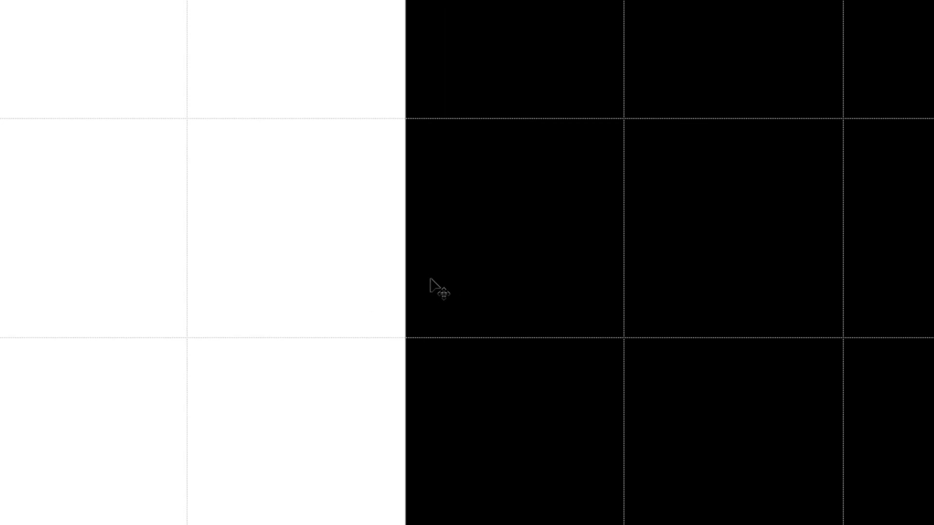
Step: Move the rectangle slightly right so that its edges sit off the main grid lines
{"action": "scroll", "coordinate": [429, 286], "scroll_direction": "down", "scroll_amount": 3}
{"action": "scroll", "coordinate": [437, 287], "scroll_direction": "down", "scroll_amount": 3}
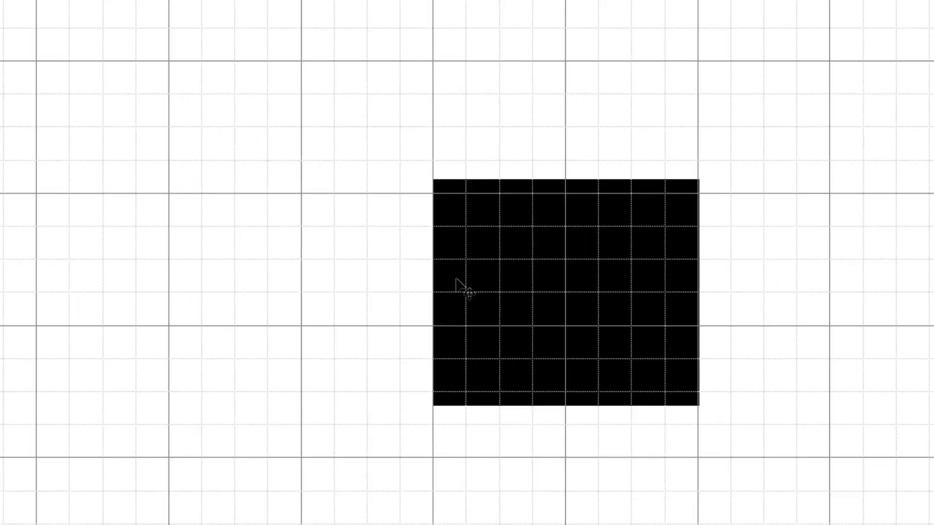
{"action": "left_click_drag", "start_coordinate": [459, 288], "coordinate": [481, 299]}
{"action": "scroll", "coordinate": [548, 309], "scroll_direction": "down", "scroll_amount": 3}
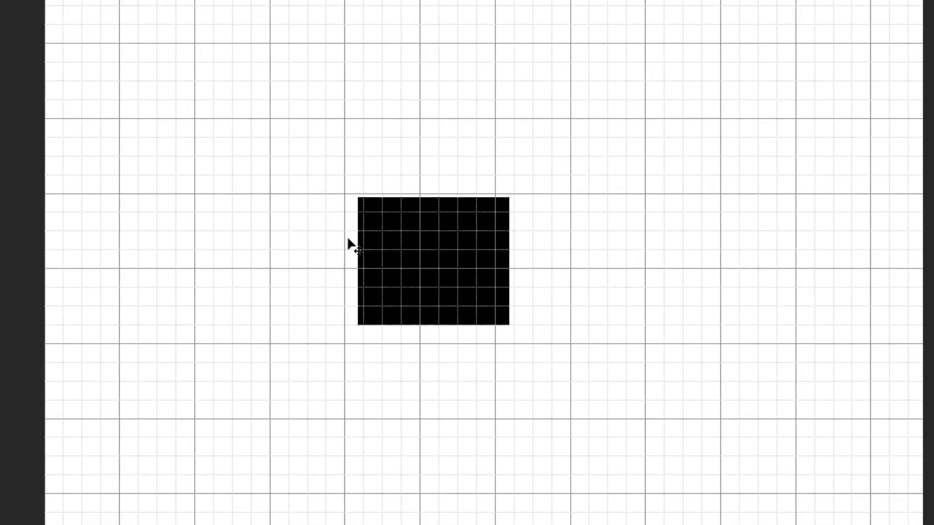
{"action": "scroll", "coordinate": [356, 260], "scroll_direction": "up", "scroll_amount": 5}
{"action": "scroll", "coordinate": [356, 259], "scroll_direction": "down", "scroll_amount": 2}
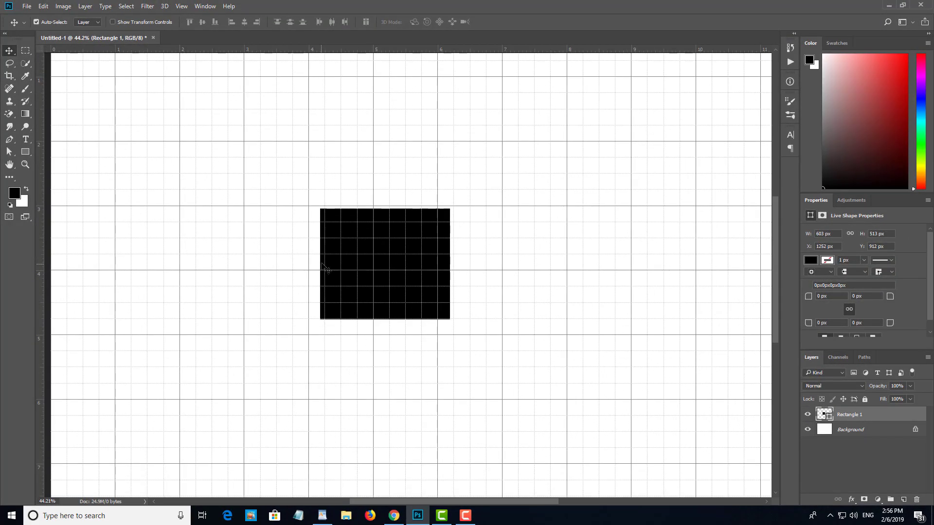
Step: Move the rectangle left so that its left edge lines up with the 4-inch vertical grid line
{"action": "key", "text": "ctrl+shift+apostrophe"}
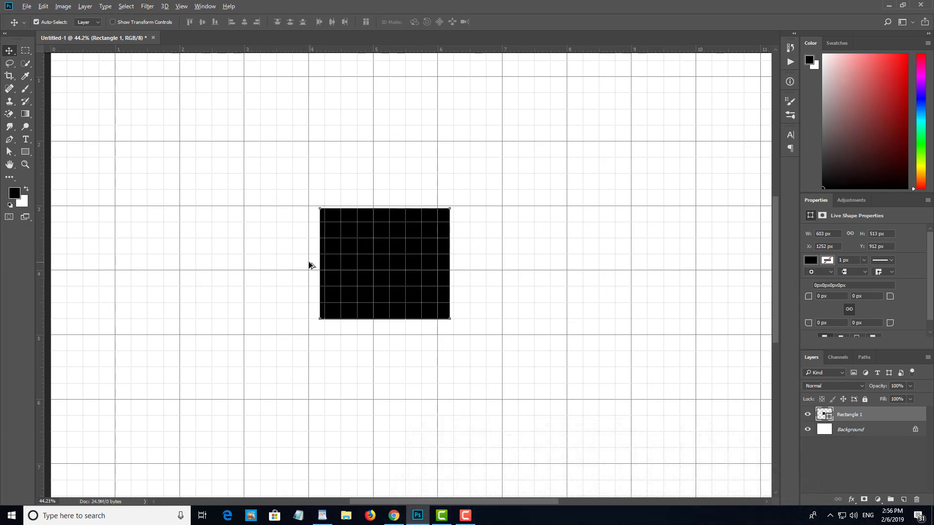
{"action": "scroll", "coordinate": [310, 265], "scroll_direction": "up", "scroll_amount": 3}
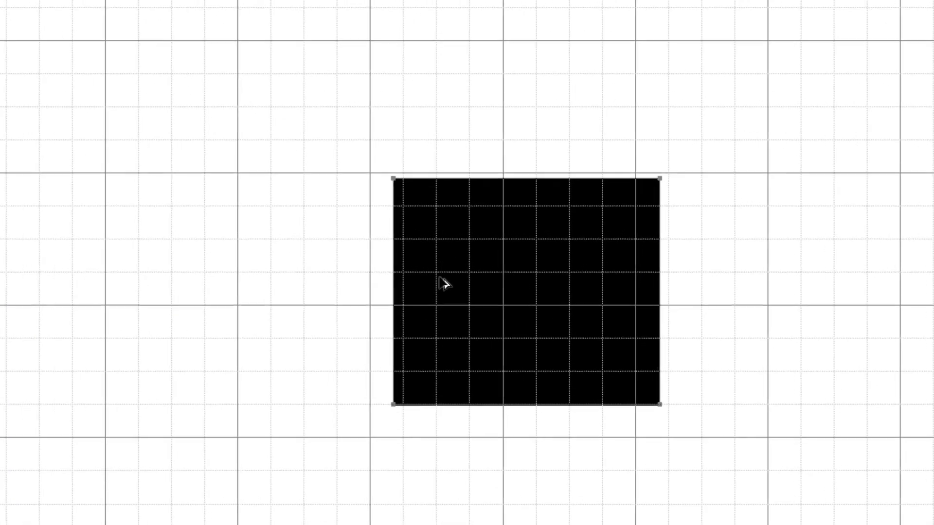
{"action": "left_click_drag", "start_coordinate": [375, 256], "coordinate": [352, 255]}
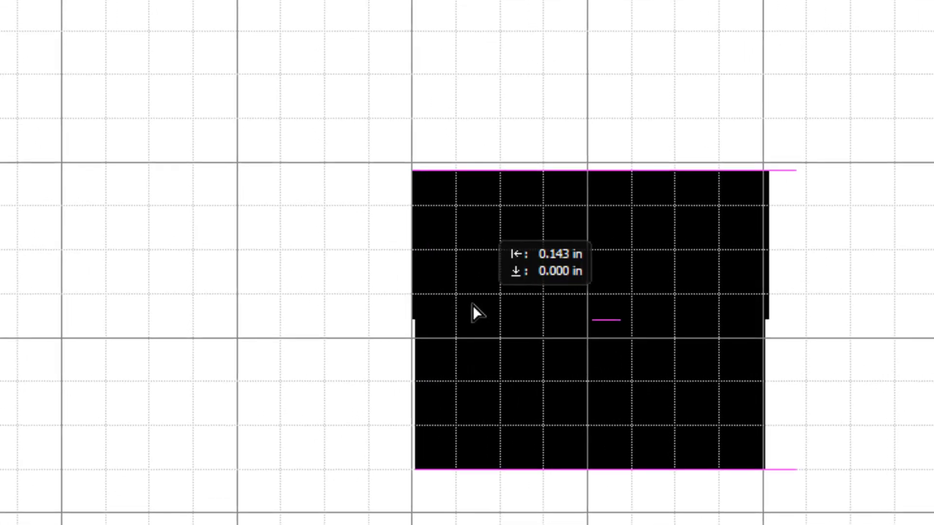
{"action": "mouse_move", "coordinate": [472, 305]}
{"action": "left_mouse_down"}
{"action": "mouse_move", "coordinate": [483, 311]}
{"action": "mouse_move", "coordinate": [474, 316]}
{"action": "left_mouse_up"}
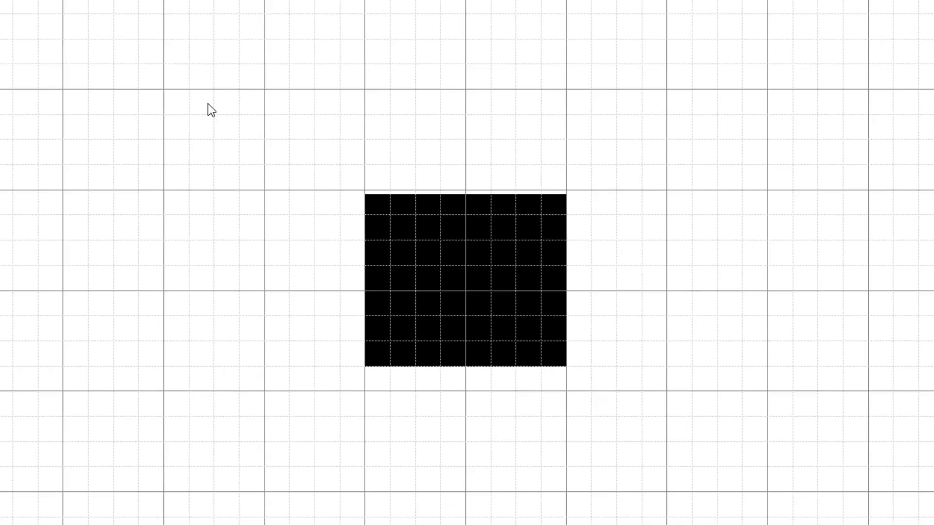
Step: Turn on snapping to the grid
{"action": "key", "text": "ctrl+shift+'"}
{"action": "left_click", "coordinate": [455, 8]}
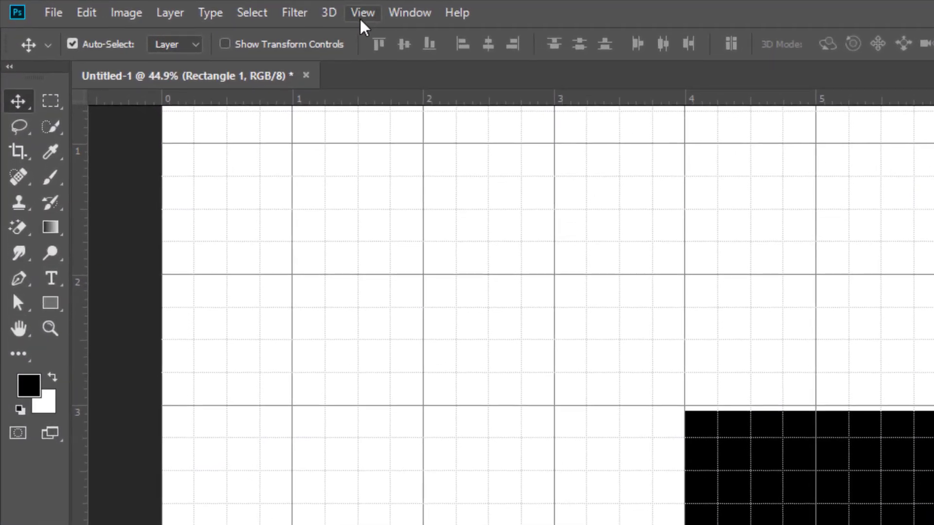
{"action": "left_click", "coordinate": [293, 13]}
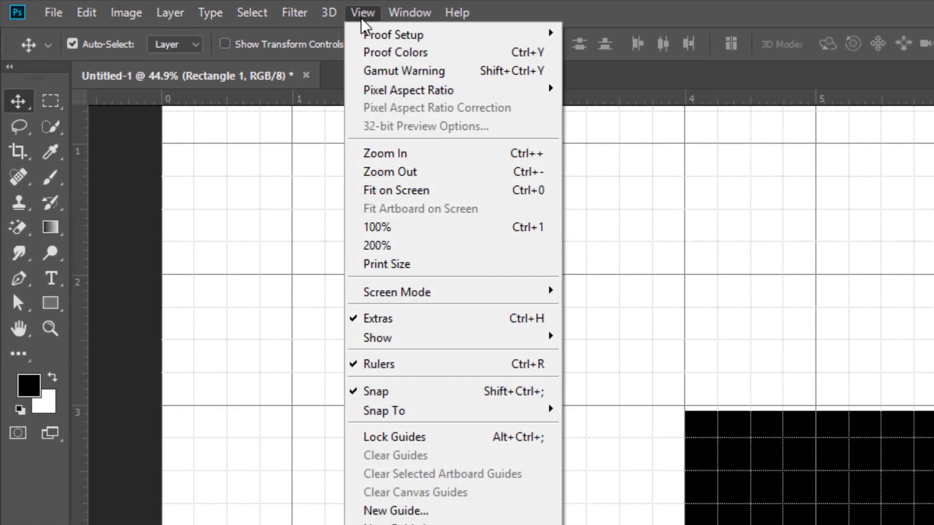
{"action": "mouse_move", "coordinate": [557, 412]}
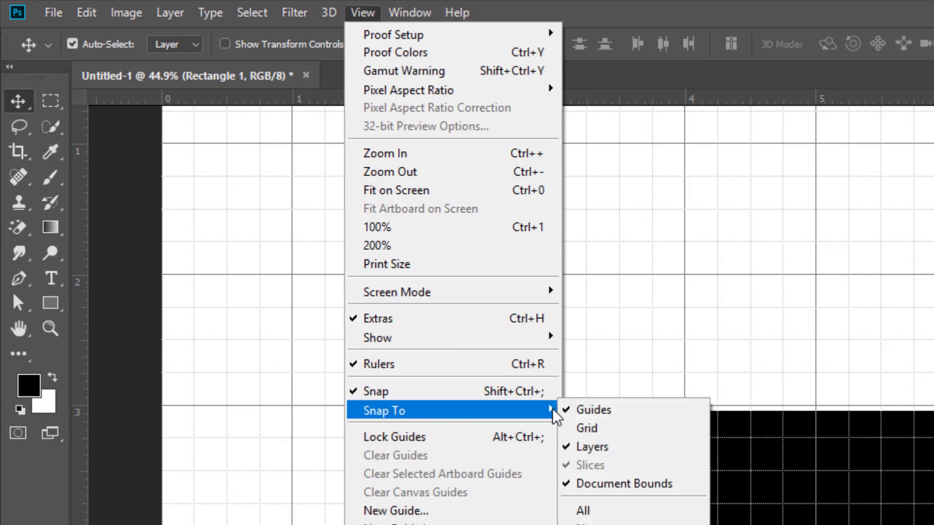
{"action": "left_click", "coordinate": [592, 433]}
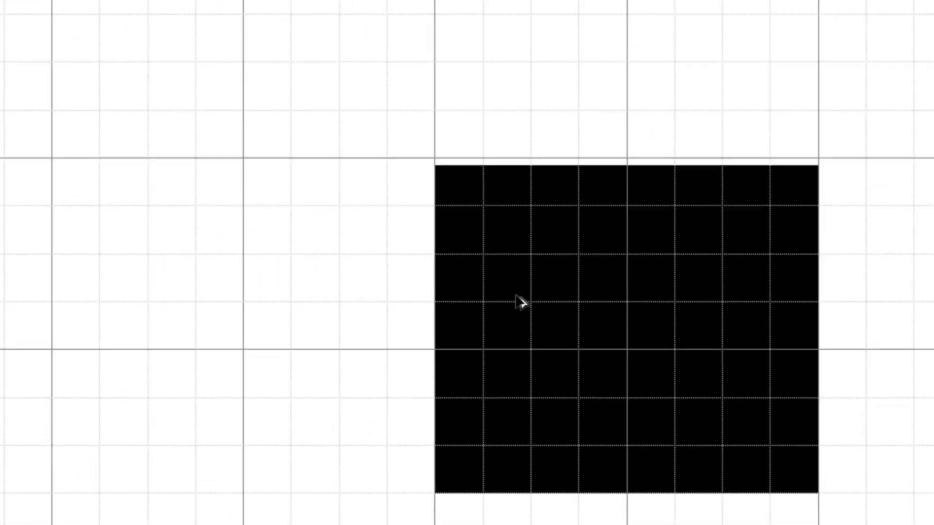
Step: Move the rectangle along the grid so that its left edge snaps to the 4-inch line and its bottom edge to the 5-inch line
{"action": "left_click_drag", "start_coordinate": [745, 508], "coordinate": [766, 491]}
{"action": "left_click_drag", "start_coordinate": [512, 257], "coordinate": [511, 292]}
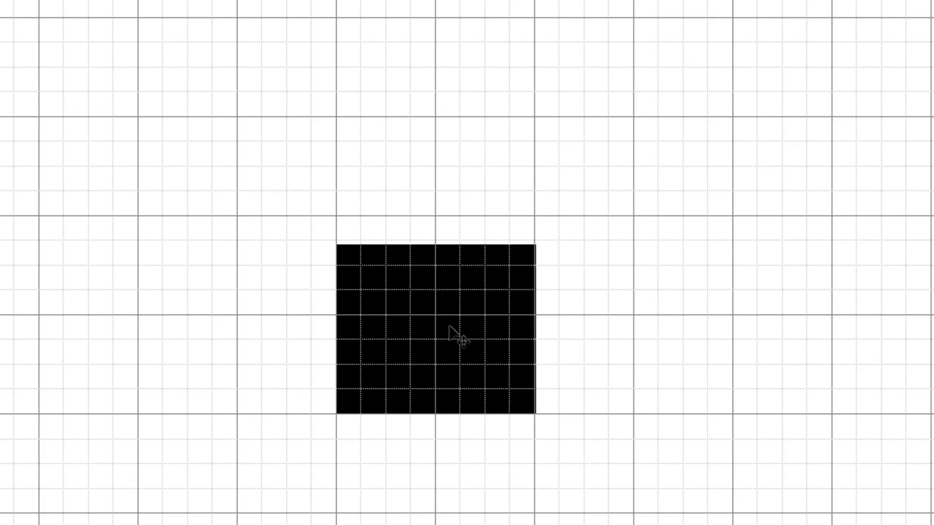
{"action": "mouse_move", "coordinate": [392, 312]}
{"action": "left_mouse_down"}
{"action": "mouse_move", "coordinate": [426, 314]}
{"action": "mouse_move", "coordinate": [397, 313]}
{"action": "left_mouse_up"}
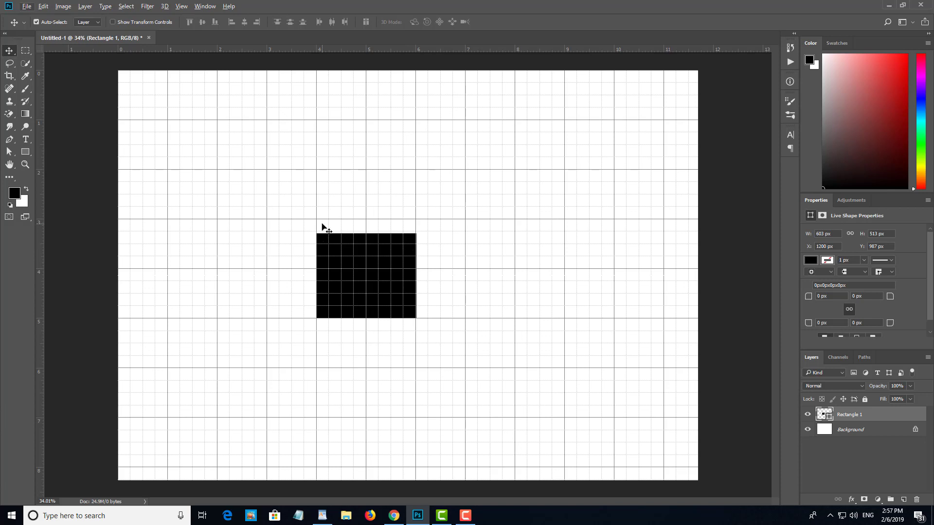
Step: Delete the Rectangle 1 layer and hide the grid
{"action": "left_click_drag", "start_coordinate": [878, 418], "coordinate": [917, 500]}
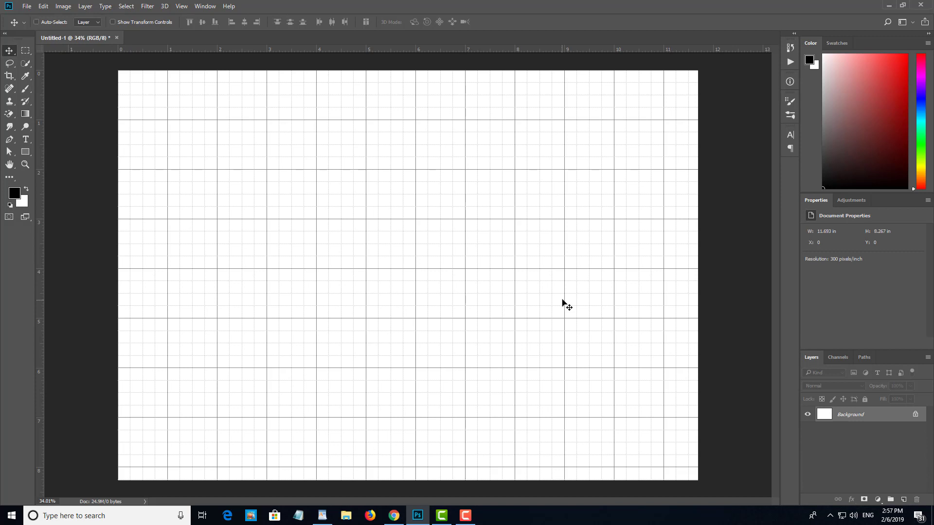
{"action": "key", "text": "ctrl+apostrophe"}
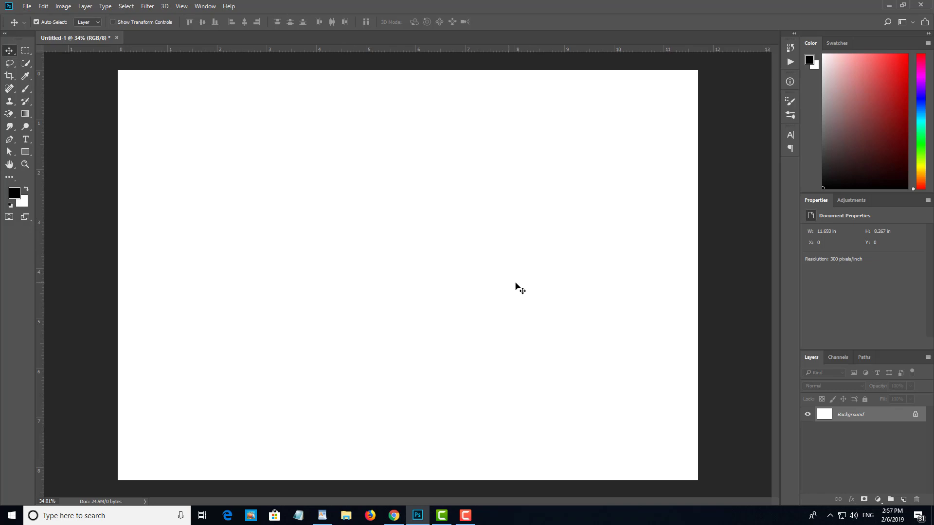
Step: Draw a black heart about 1735 by 1512 px on the page with the Custom Shape tool
{"action": "left_click", "coordinate": [25, 152]}
{"action": "right_click", "coordinate": [34, 153]}
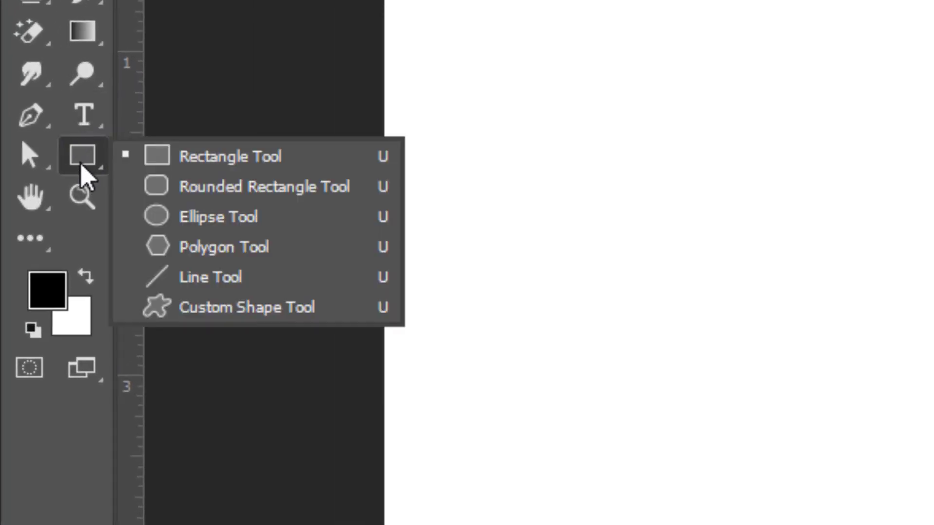
{"action": "left_click", "coordinate": [198, 308]}
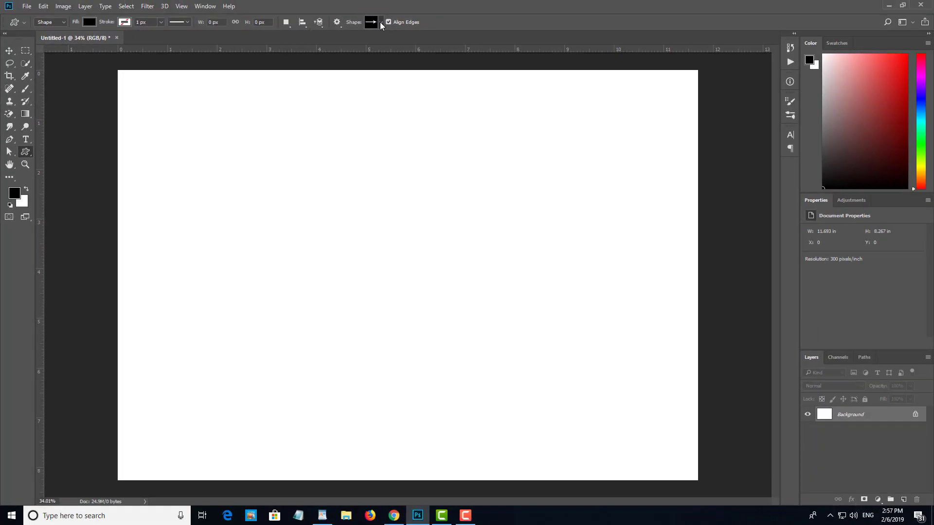
{"action": "left_click", "coordinate": [380, 22]}
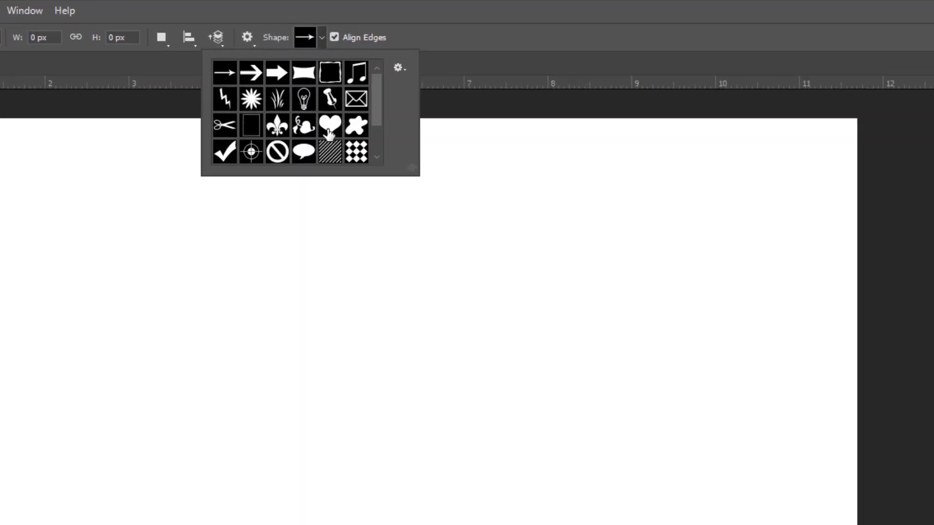
{"action": "left_click", "coordinate": [386, 74]}
{"action": "left_click_drag", "start_coordinate": [403, 268], "coordinate": [550, 393]}
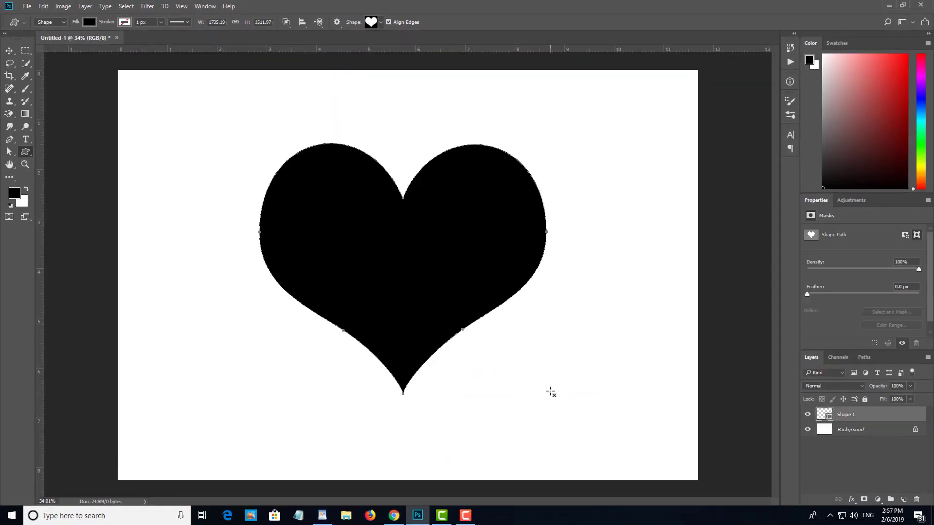
Step: Centre the heart on the page with the Move tool
{"action": "left_click", "coordinate": [510, 340]}
{"action": "left_click", "coordinate": [490, 213]}
{"action": "key", "text": "v"}
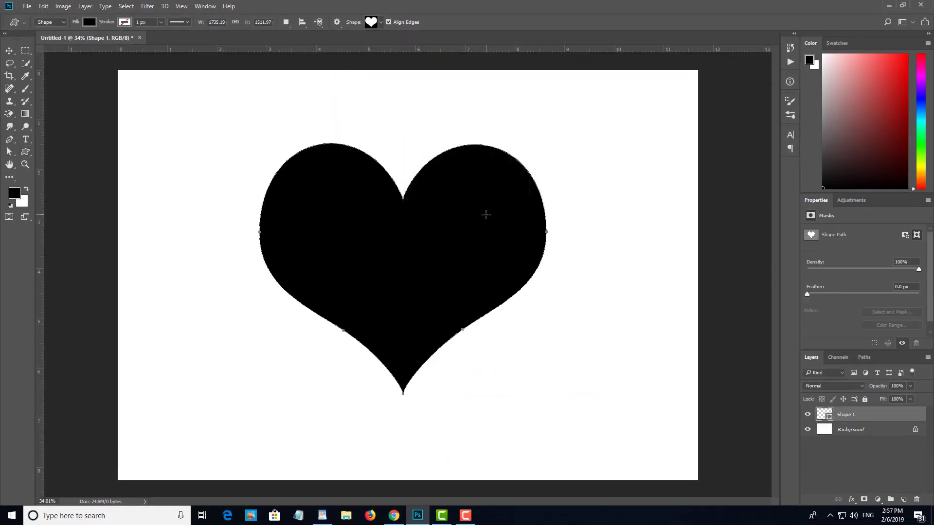
{"action": "left_click_drag", "start_coordinate": [482, 217], "coordinate": [503, 230]}
{"action": "scroll", "coordinate": [486, 243], "scroll_direction": "down", "scroll_amount": 4}
{"action": "scroll", "coordinate": [463, 244], "scroll_direction": "up", "scroll_amount": 5}
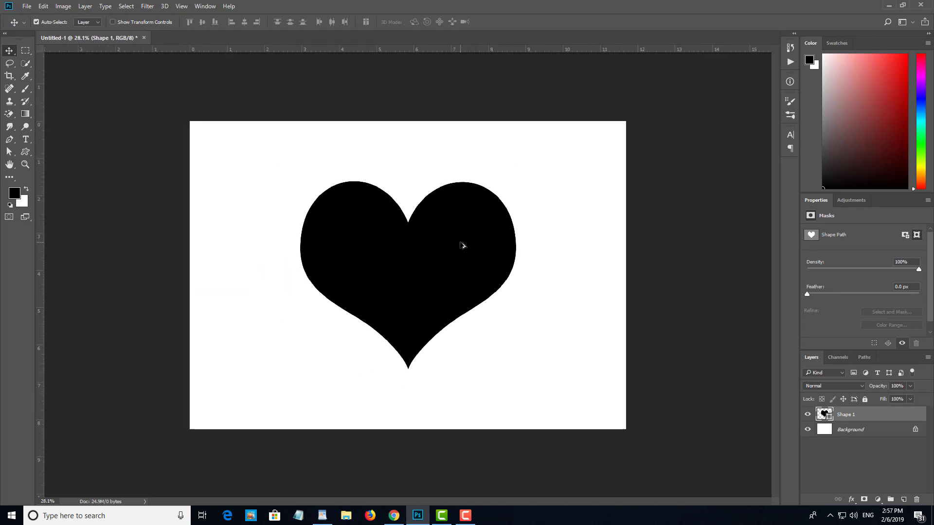
{"action": "scroll", "coordinate": [447, 235], "scroll_direction": "down", "scroll_amount": 1}
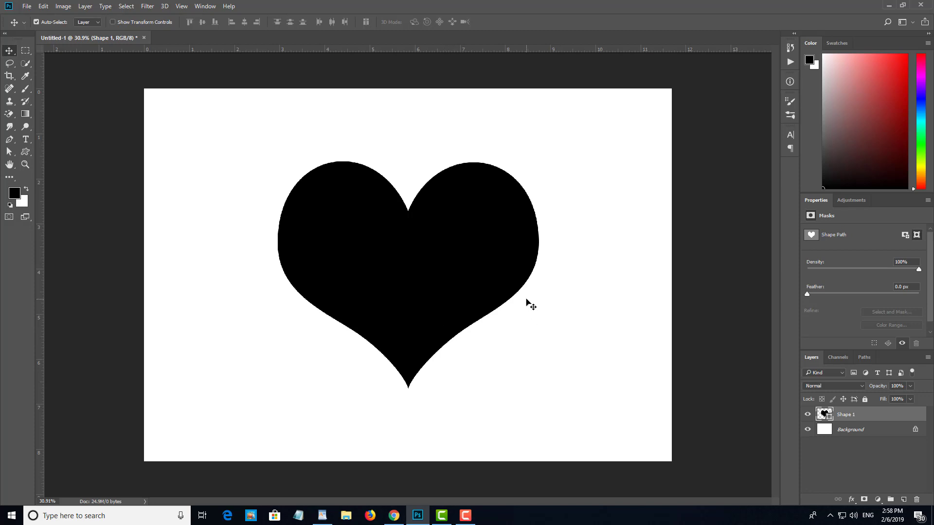
Step: Open the Save for Web export settings and set the file format to JPEG
{"action": "key", "text": "ctrl+alt+shift+s"}
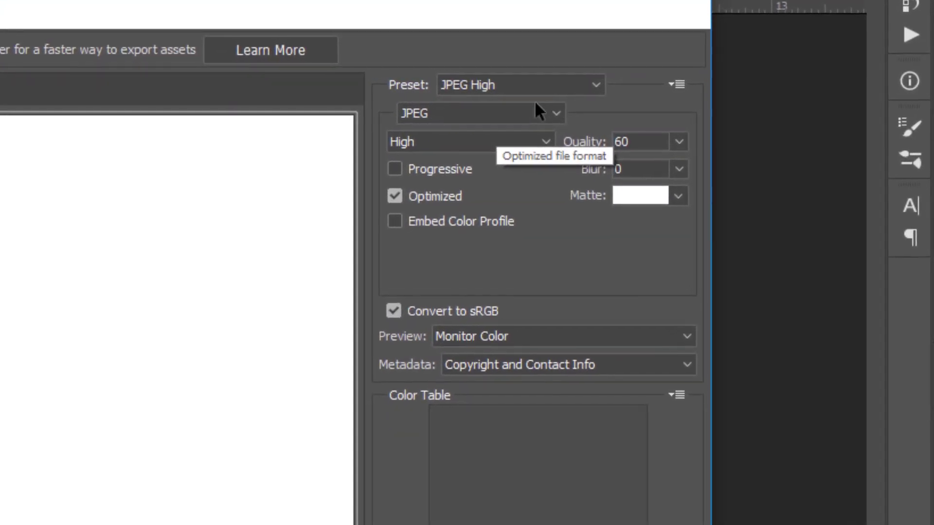
{"action": "left_click", "coordinate": [500, 111]}
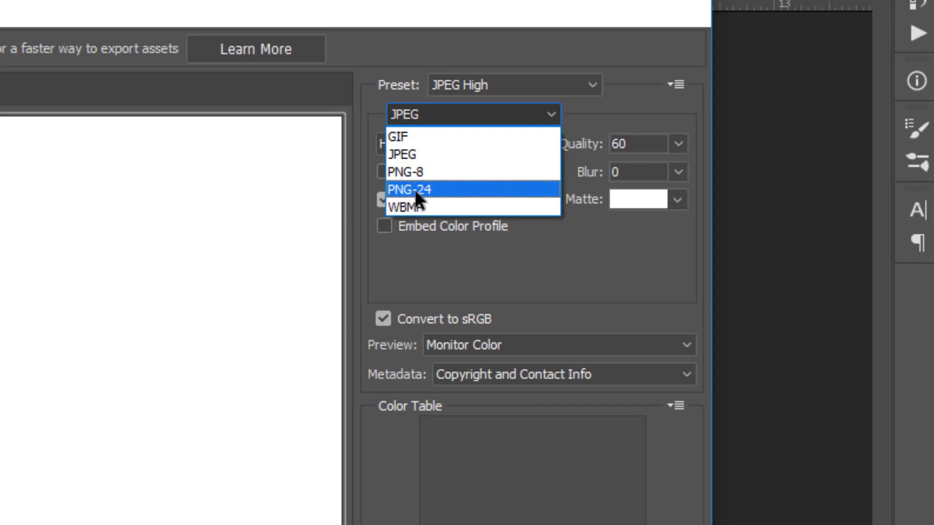
{"action": "left_click", "coordinate": [418, 155]}
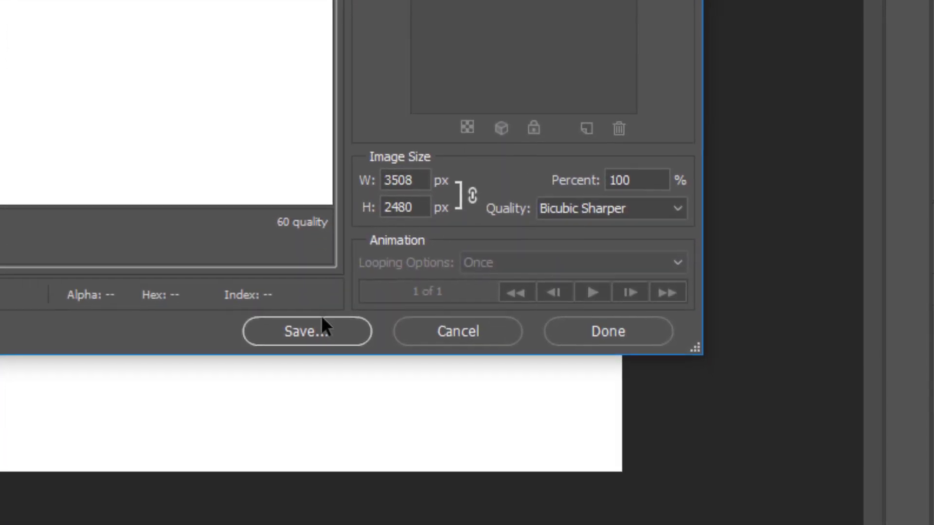
Step: Save the optimized JPEG to the Desktop with the file name test
{"action": "left_click", "coordinate": [323, 327]}
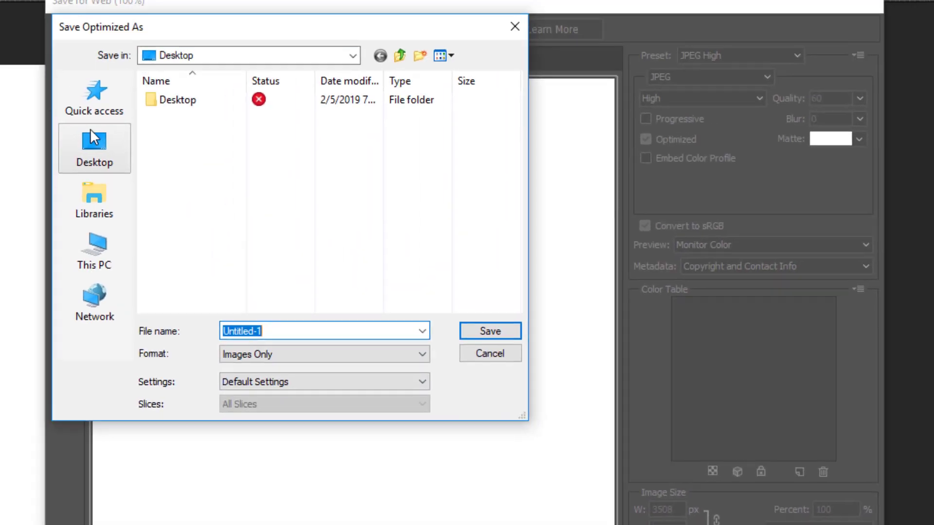
{"action": "left_click", "coordinate": [92, 138]}
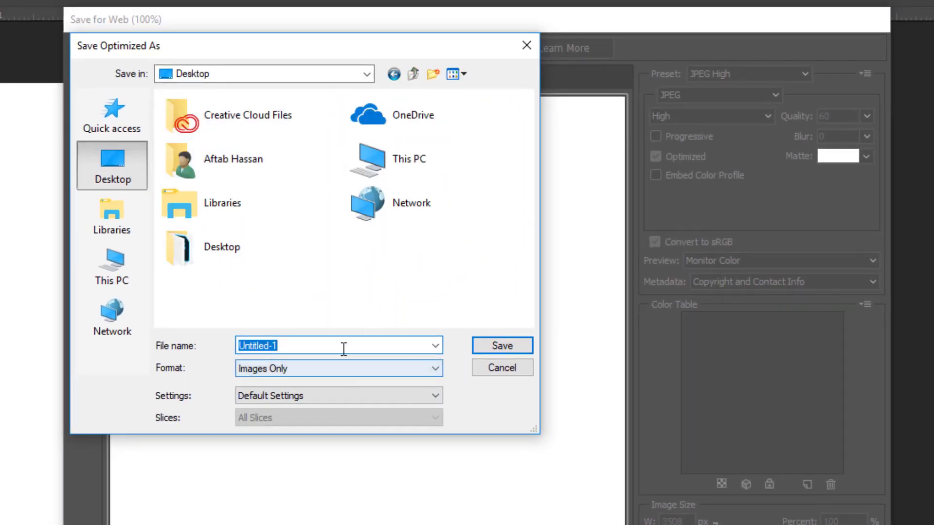
{"action": "type", "text": "tes"}
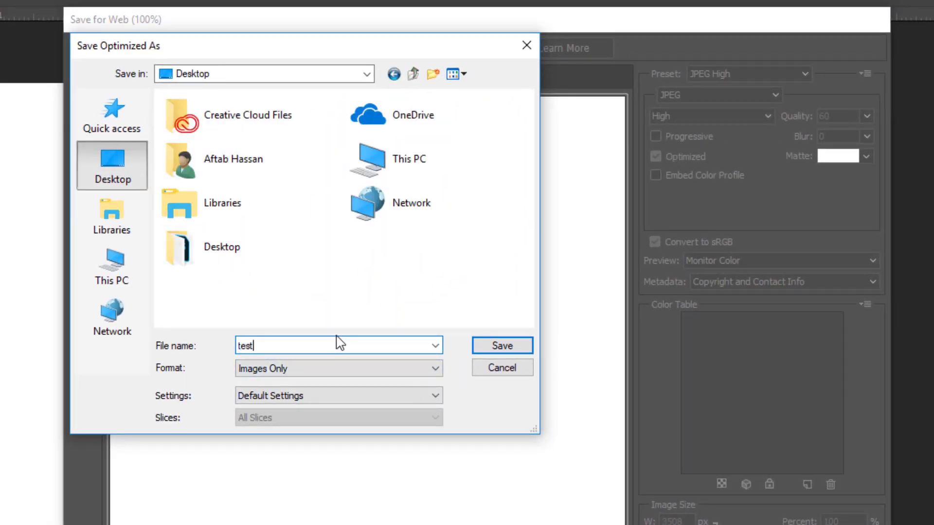
{"action": "type", "text": "t"}
{"action": "key", "text": "Return"}
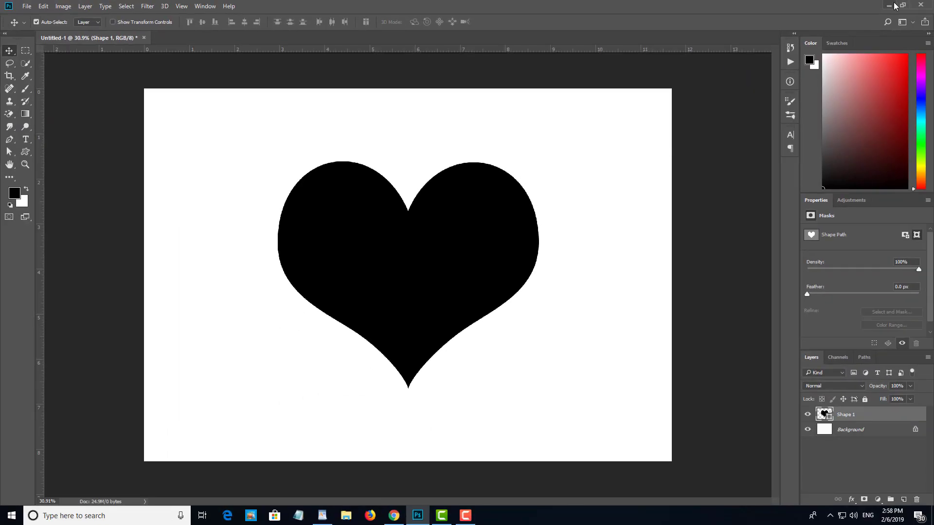
Step: Switch to the desktop and view the exported test image in Photos
{"action": "left_click", "coordinate": [893, 4]}
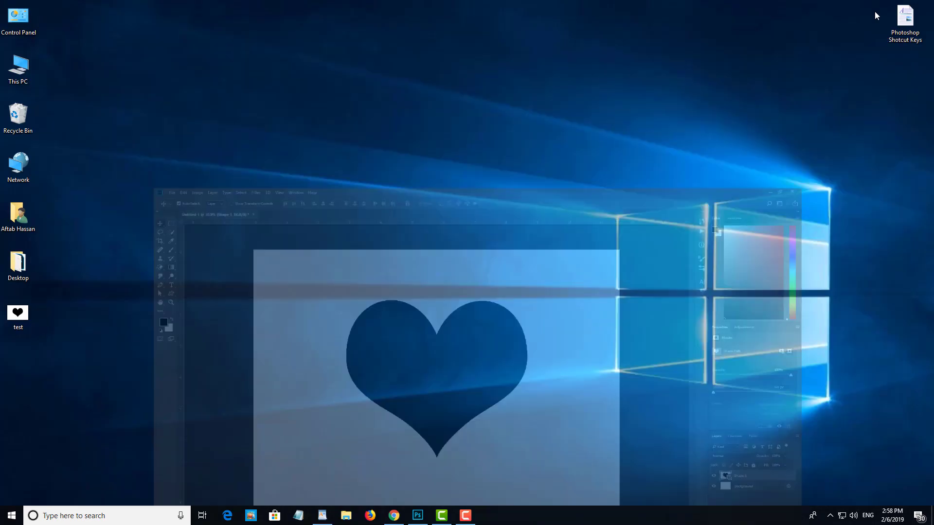
{"action": "left_click_drag", "start_coordinate": [27, 316], "coordinate": [413, 174]}
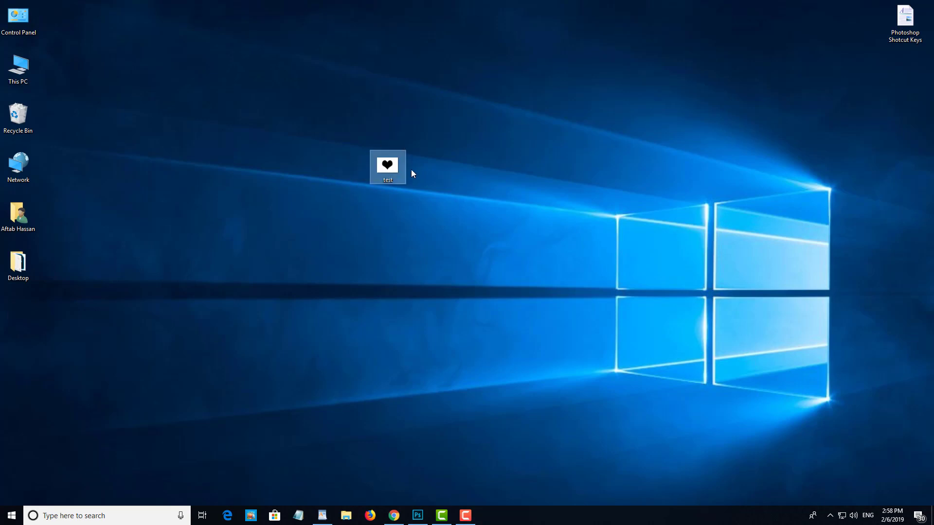
{"action": "double_click", "coordinate": [389, 168]}
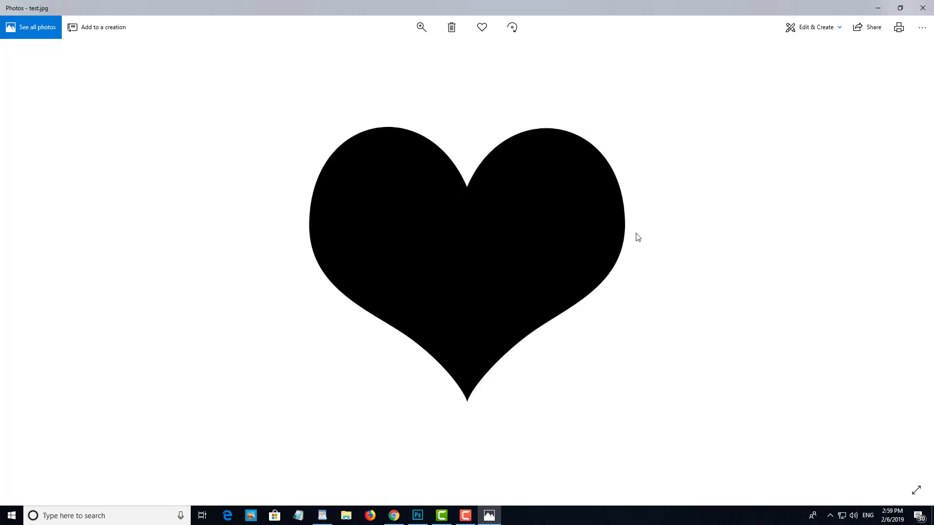
{"action": "left_click", "coordinate": [922, 8]}
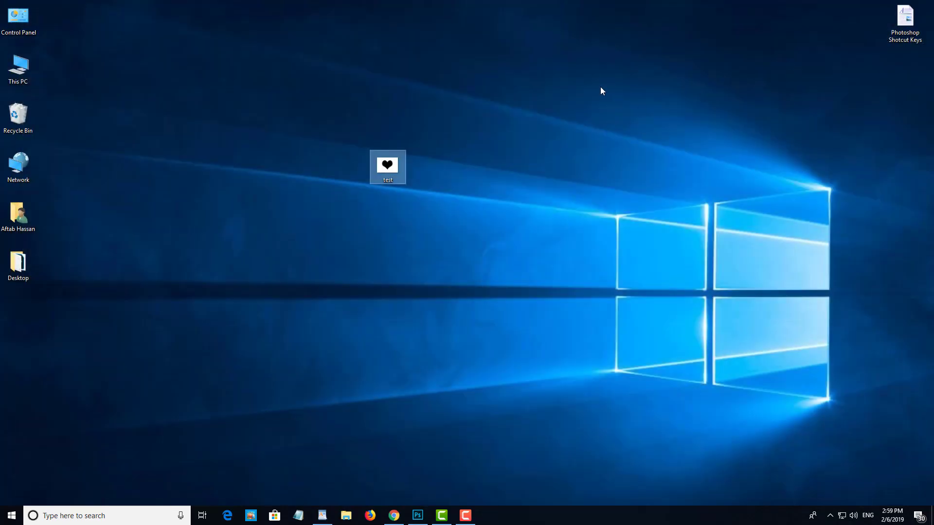
Step: Delete the exported test image from the desktop and, back in Photoshop, delete the heart layer
{"action": "key", "text": "Delete"}
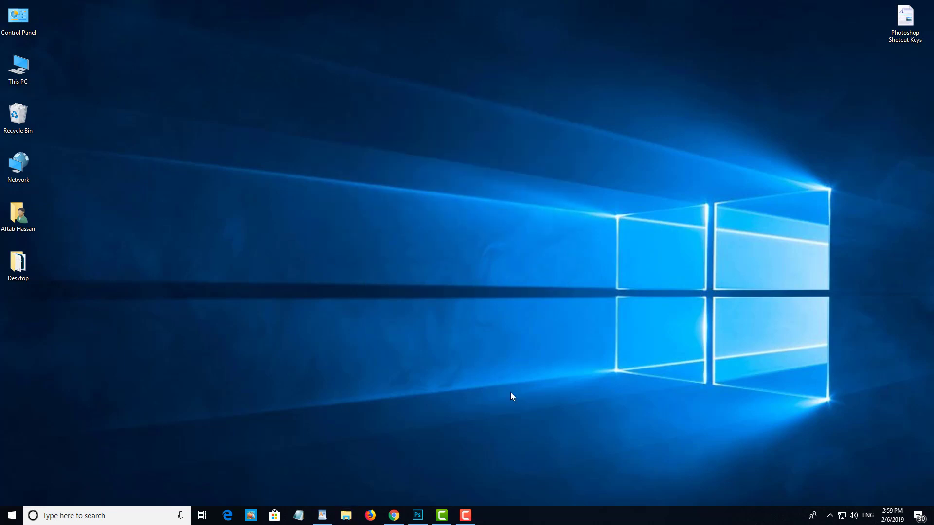
{"action": "left_click", "coordinate": [418, 515]}
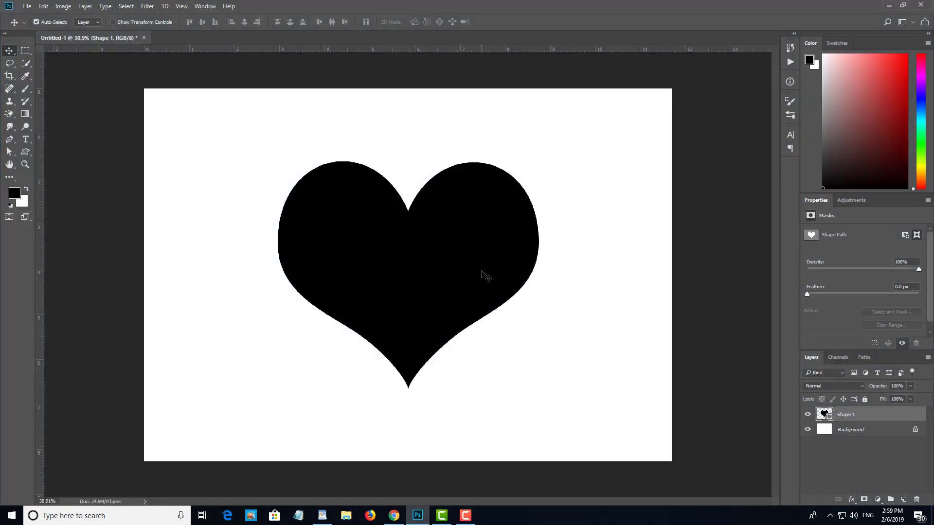
{"action": "key", "text": "Delete"}
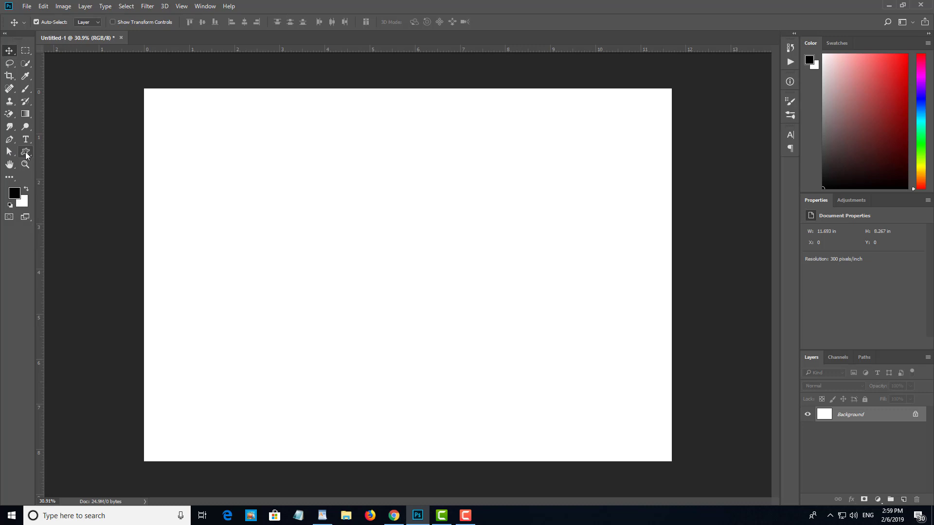
Step: Draw a black heart about 1372 by 1195 px with the Custom Shape tool and undo it
{"action": "left_click", "coordinate": [26, 152]}
{"action": "left_click_drag", "start_coordinate": [401, 264], "coordinate": [506, 402]}
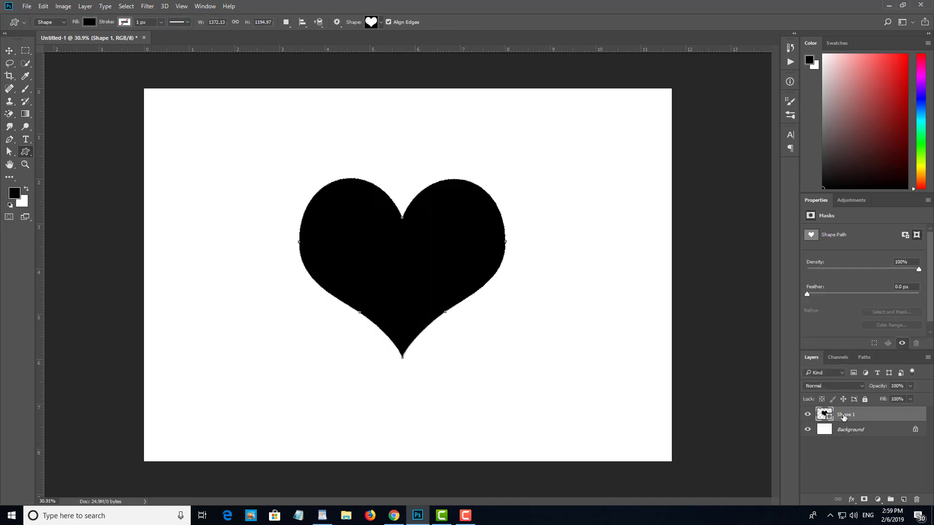
{"action": "key", "text": "ctrl+z"}
Step: Draw a rectangular marquee selection around the middle of the page and clear it
{"action": "left_click", "coordinate": [25, 51]}
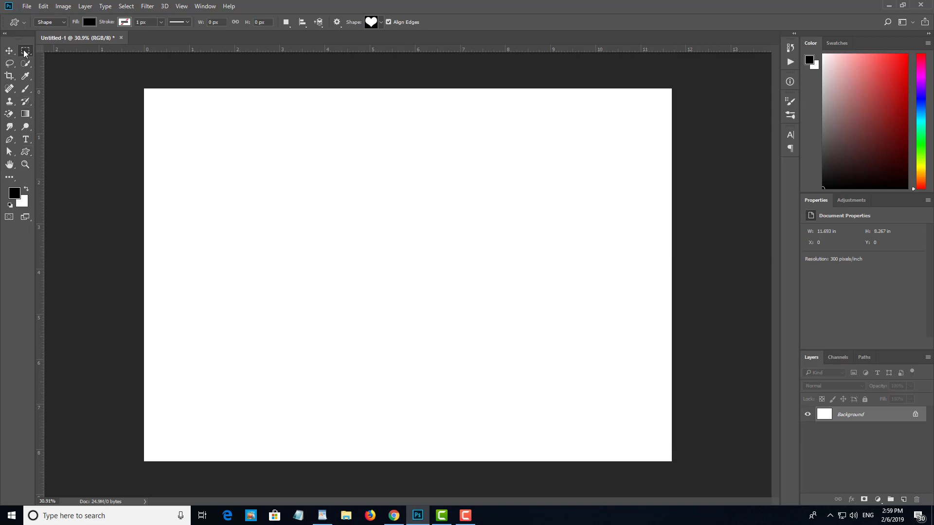
{"action": "left_click_drag", "start_coordinate": [334, 198], "coordinate": [536, 375]}
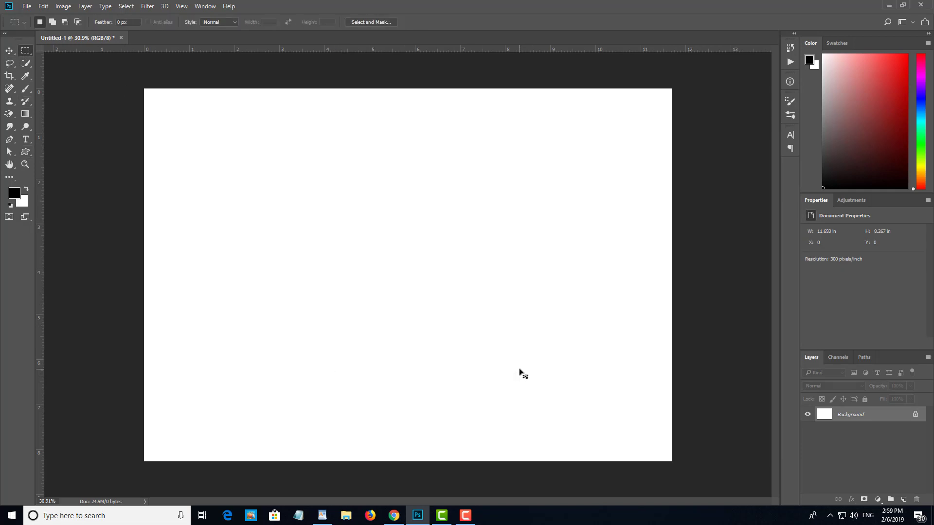
{"action": "left_click", "coordinate": [561, 372]}
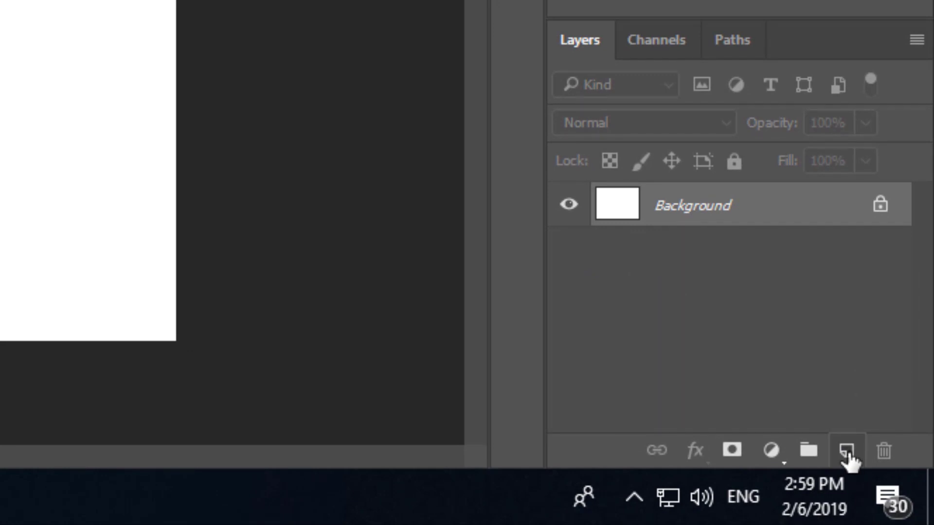
Step: Add a blank layer above the Background and delete it
{"action": "left_click", "coordinate": [846, 452]}
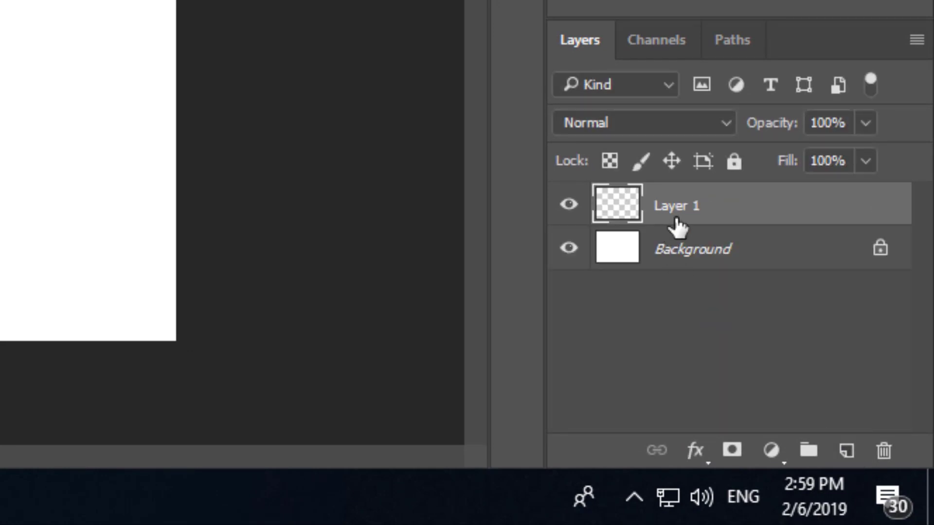
{"action": "key", "text": "Delete"}
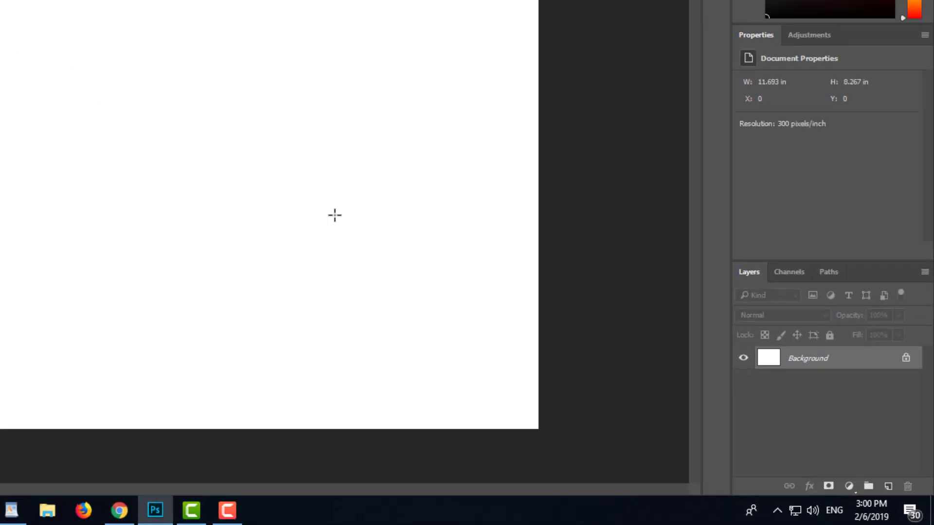
Step: Create a new layer named Test with default options and delete it
{"action": "key", "text": "ctrl+shift+n"}
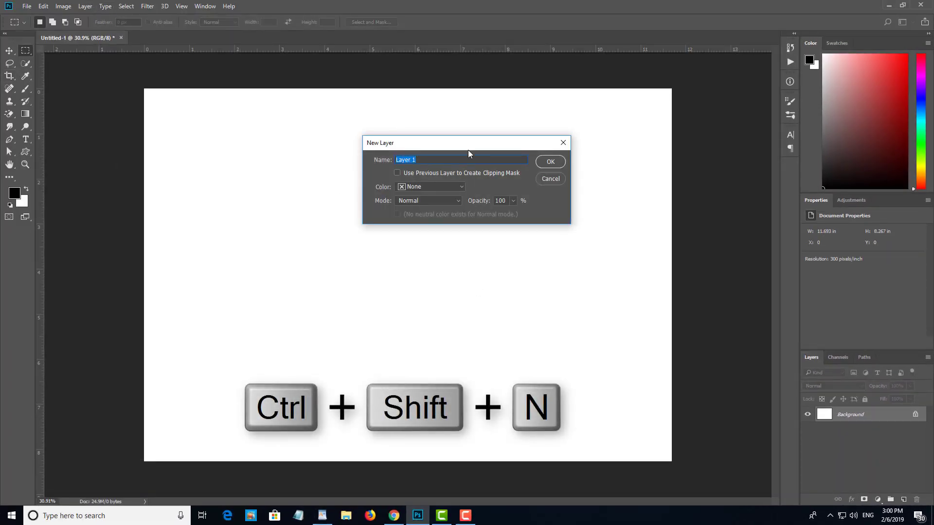
{"action": "left_click_drag", "start_coordinate": [468, 151], "coordinate": [506, 189]}
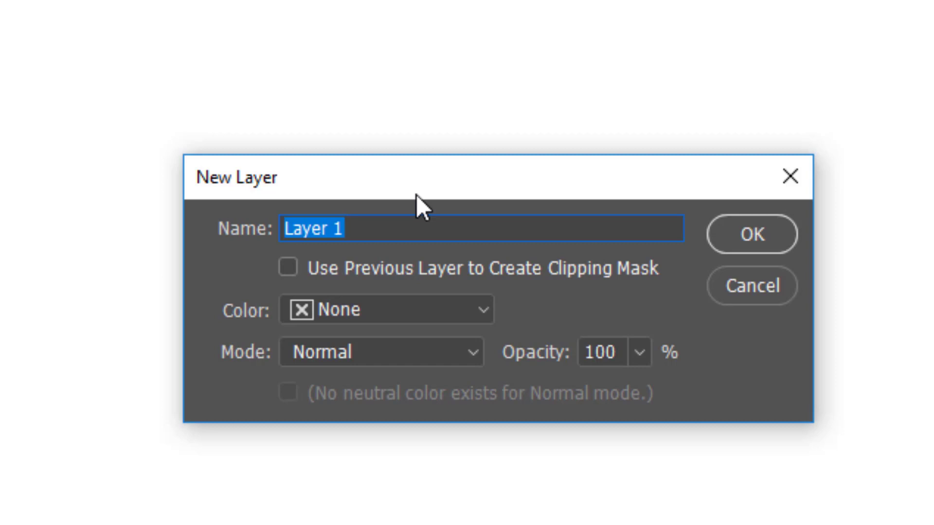
{"action": "type", "text": "Test"}
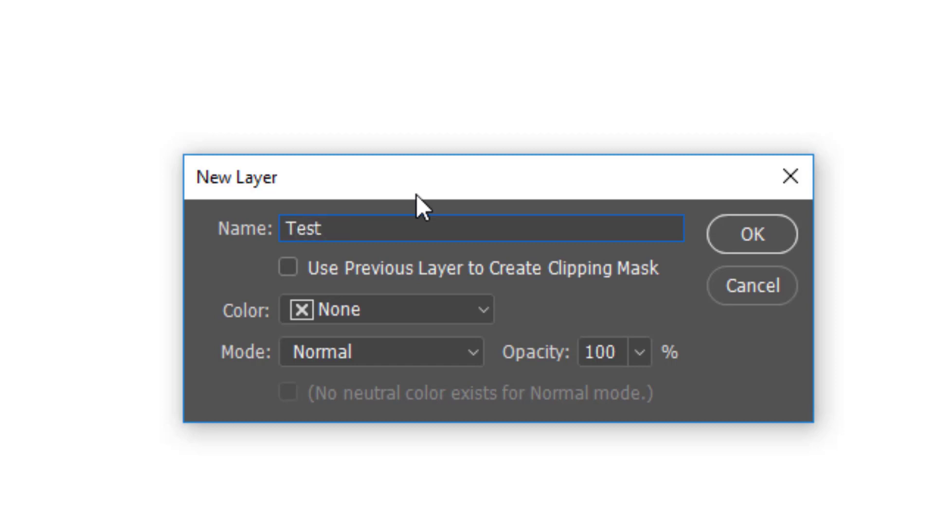
{"action": "key", "text": "Return"}
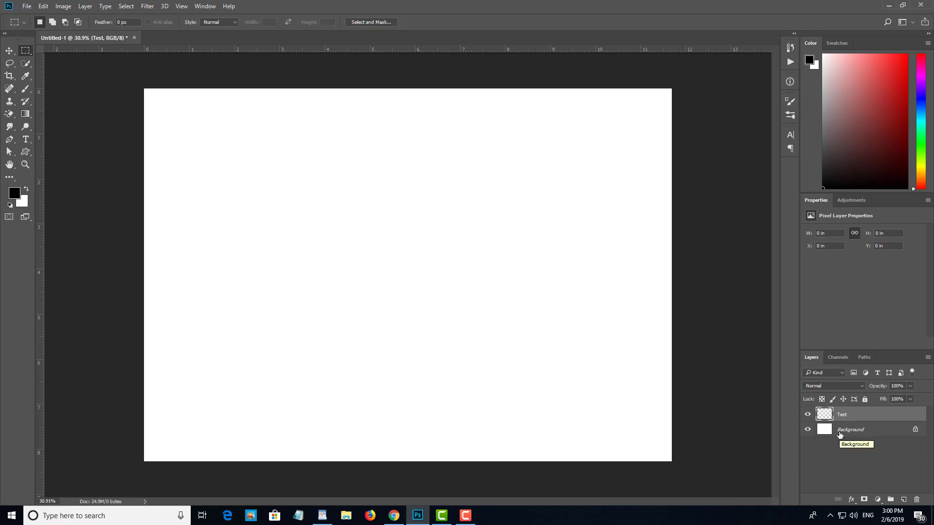
{"action": "key", "text": "Delete"}
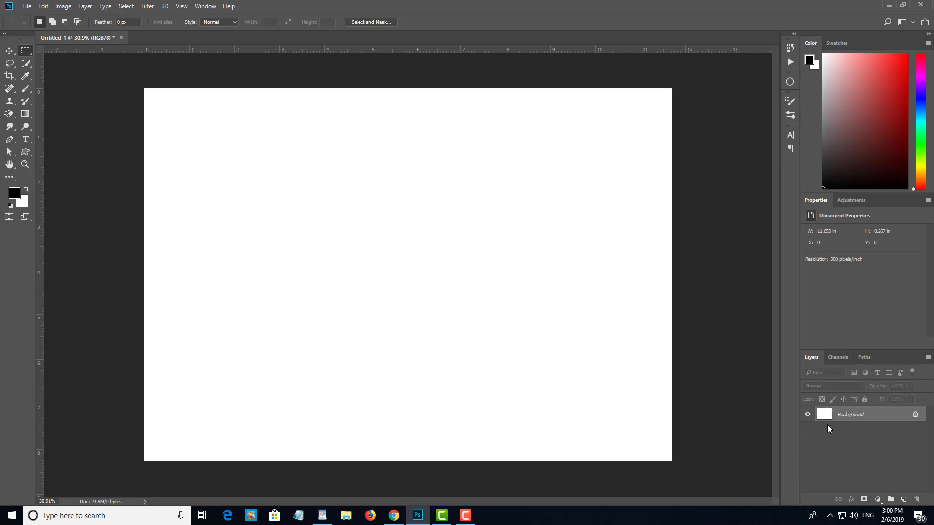
Step: Create a new layer named tast and toggle its visibility off and on
{"action": "key", "text": "ctrl+shift+n"}
{"action": "type", "text": "tast"}
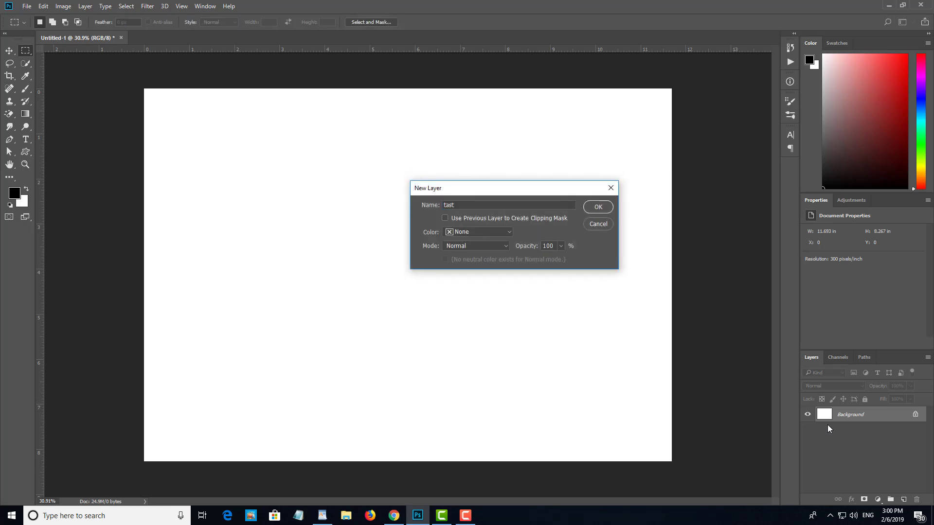
{"action": "key", "text": "Return"}
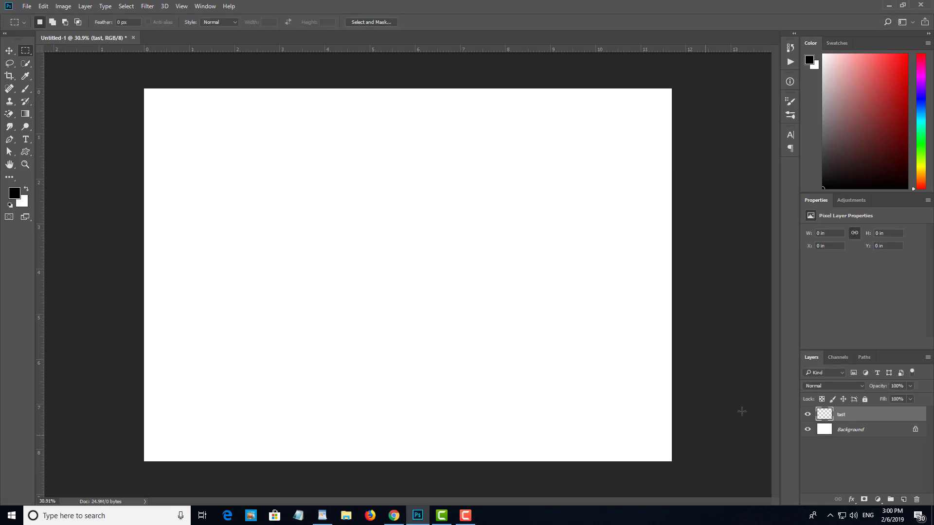
{"action": "left_click", "coordinate": [808, 414]}
{"action": "left_click", "coordinate": [810, 415]}
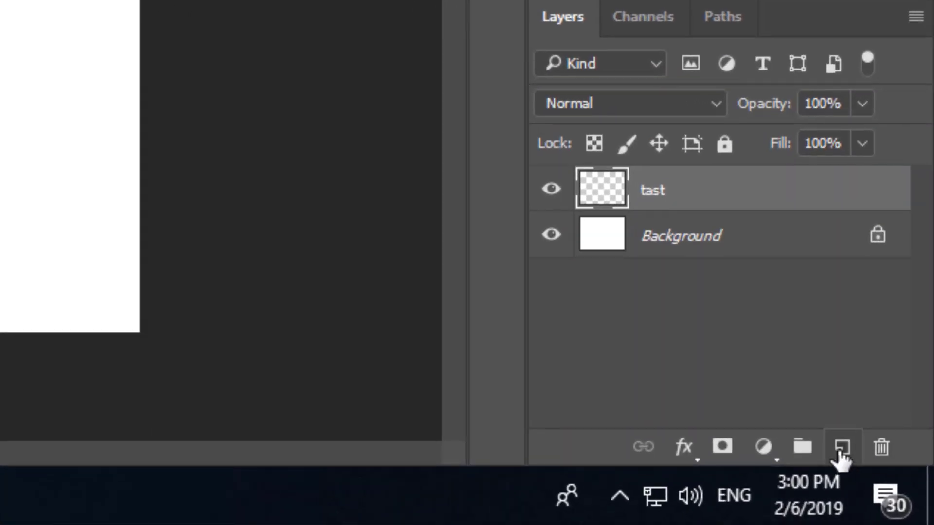
Step: Replace the tast layer with a blank layer renamed Test, and toggle its visibility off and on
{"action": "key", "text": "Delete"}
{"action": "left_click", "coordinate": [843, 448]}
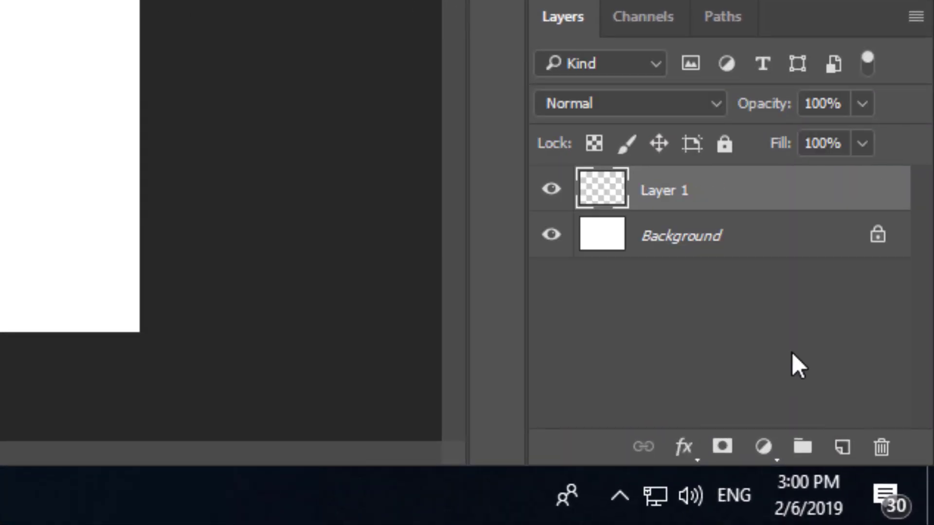
{"action": "double_click", "coordinate": [661, 194]}
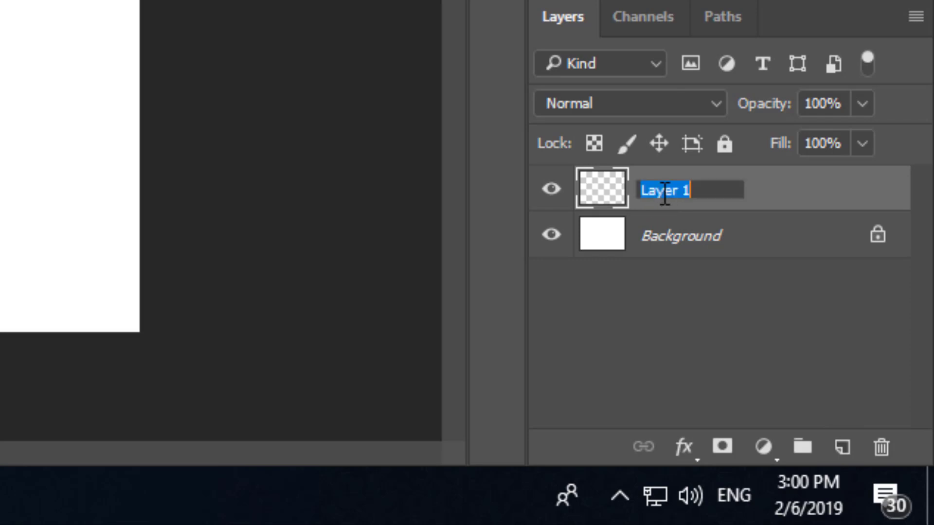
{"action": "type", "text": "Test"}
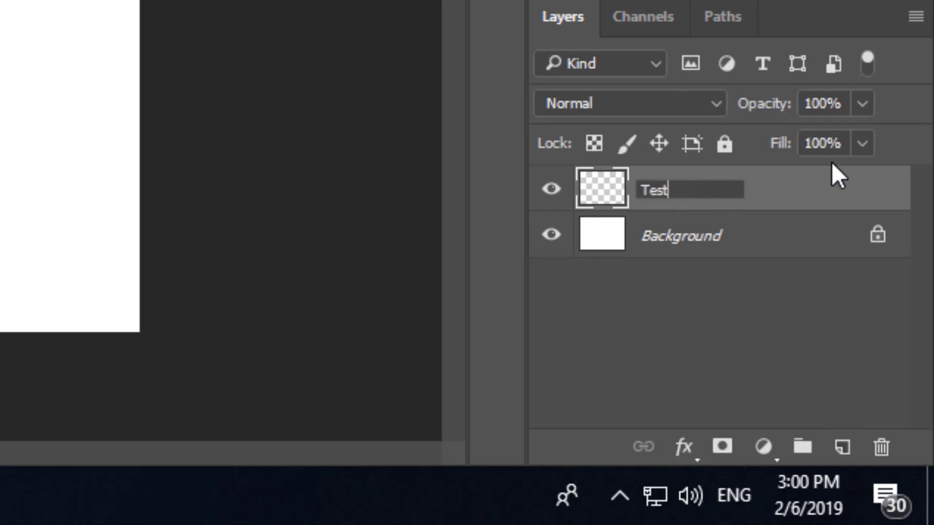
{"action": "key", "text": "Return"}
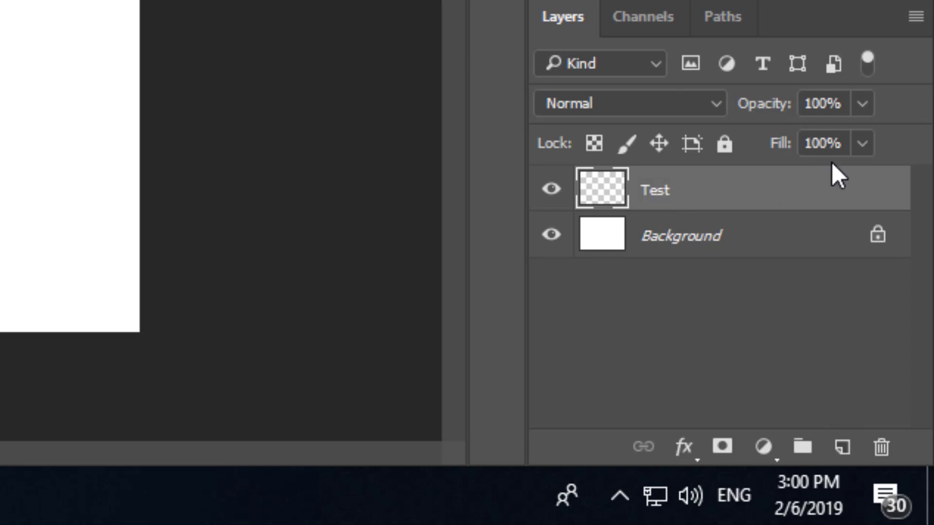
{"action": "left_click", "coordinate": [551, 190]}
{"action": "left_click", "coordinate": [551, 190]}
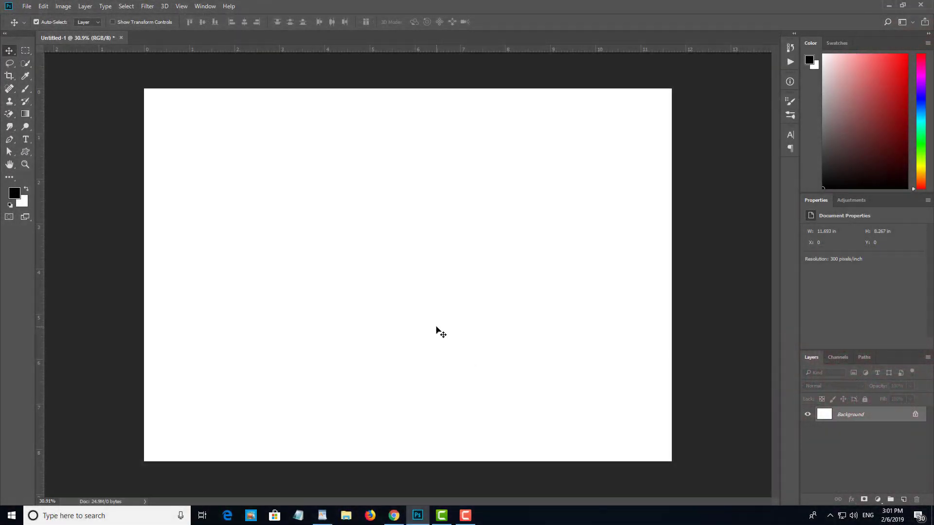
Step: Show and collapse the Brush Settings panel twice, and check its entry in the list of available panels
{"action": "key", "text": "F5"}
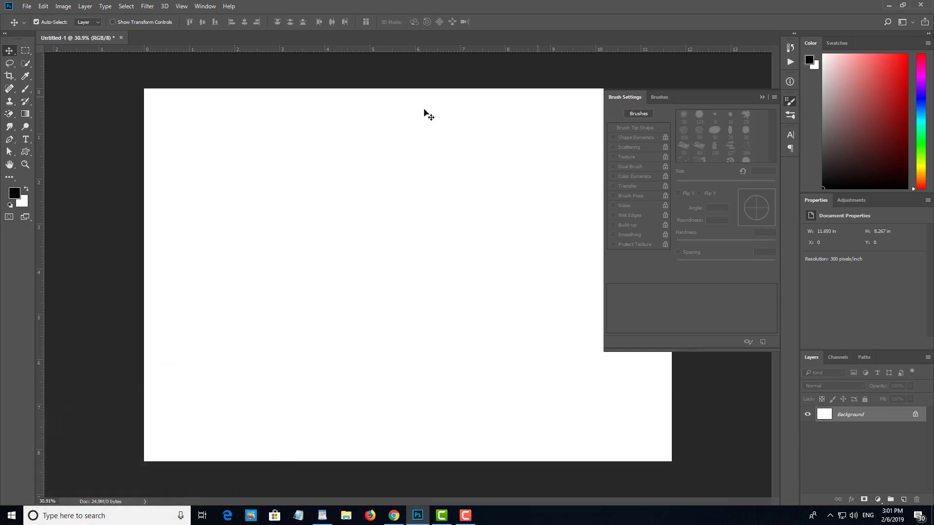
{"action": "left_click", "coordinate": [762, 97]}
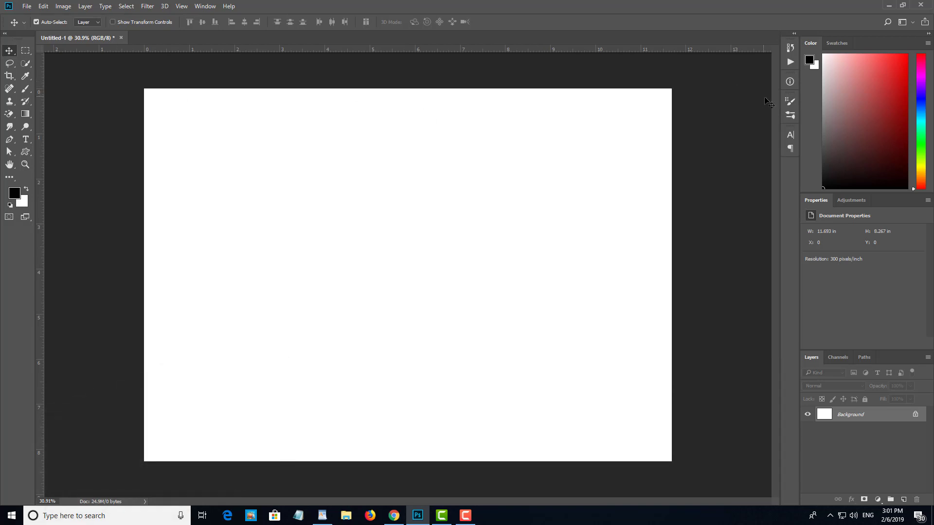
{"action": "left_click", "coordinate": [792, 100]}
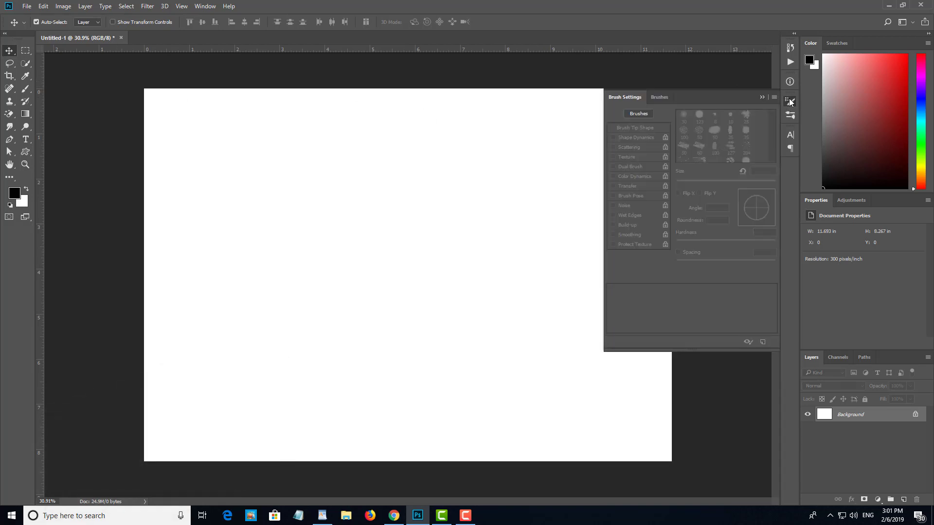
{"action": "left_click", "coordinate": [761, 98]}
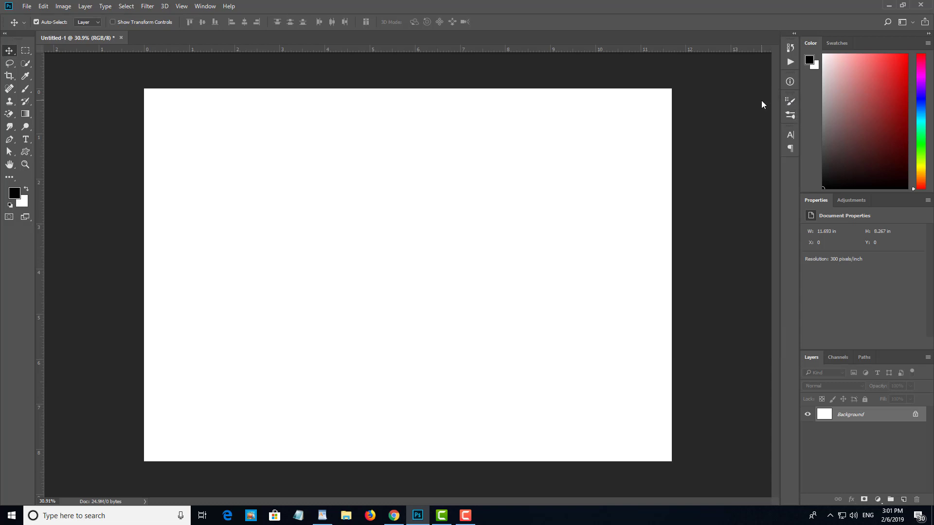
{"action": "left_click", "coordinate": [205, 6]}
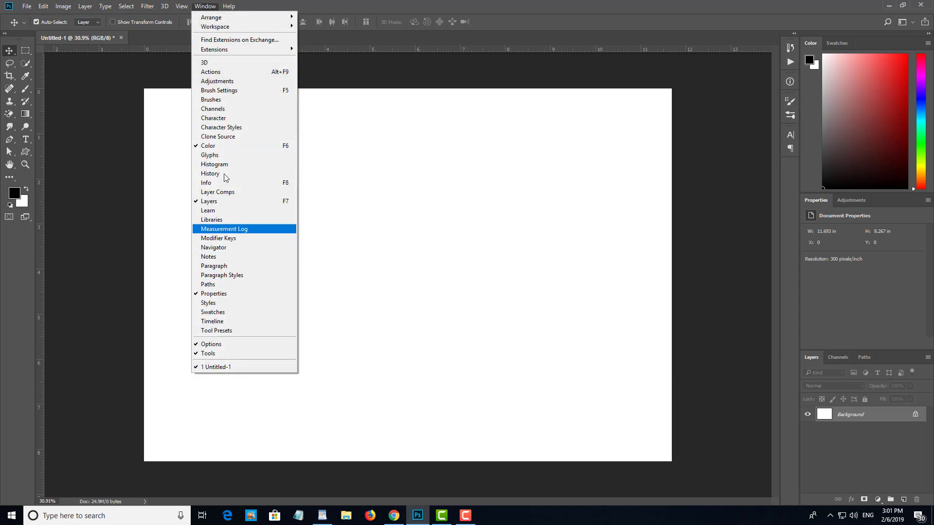
{"action": "left_click", "coordinate": [448, 237]}
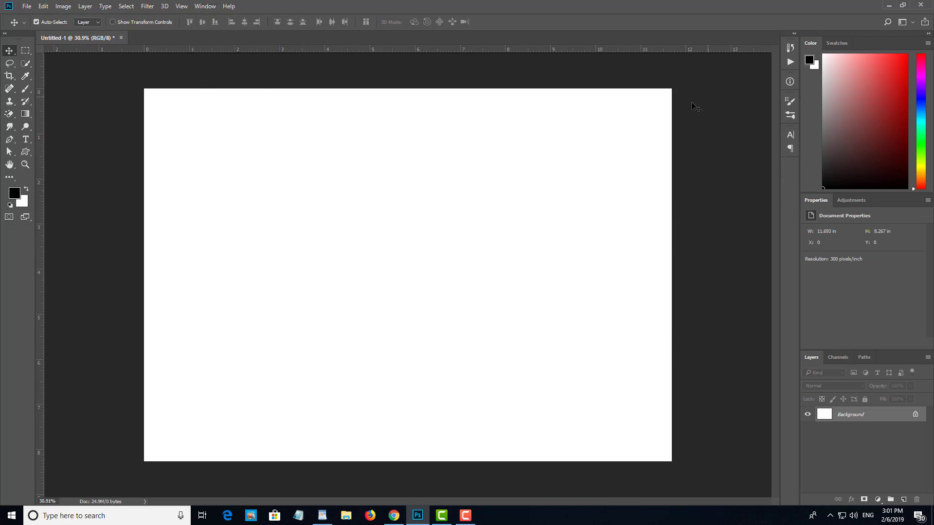
Step: Show the Brush Settings panel, activate the Brush tool to enable its options, collapse the panel and return to the Move tool
{"action": "key", "text": "F5"}
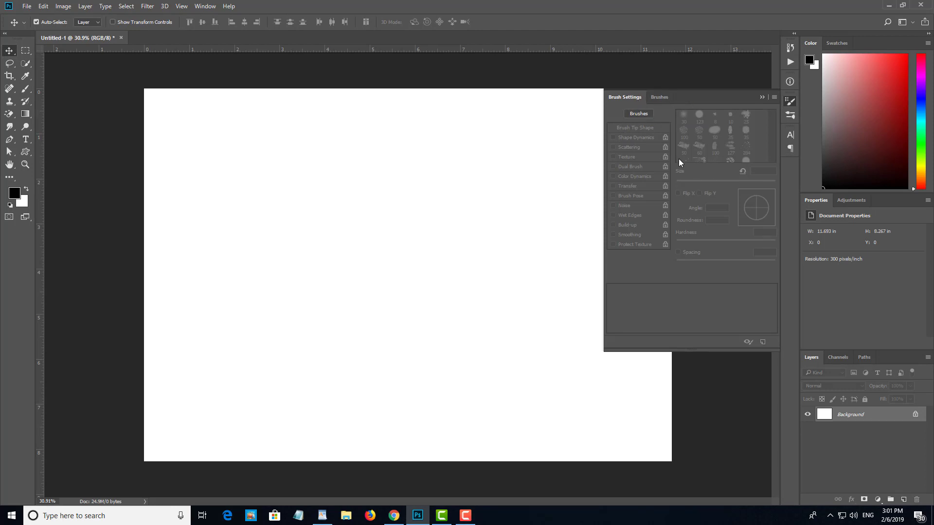
{"action": "left_click", "coordinate": [26, 89]}
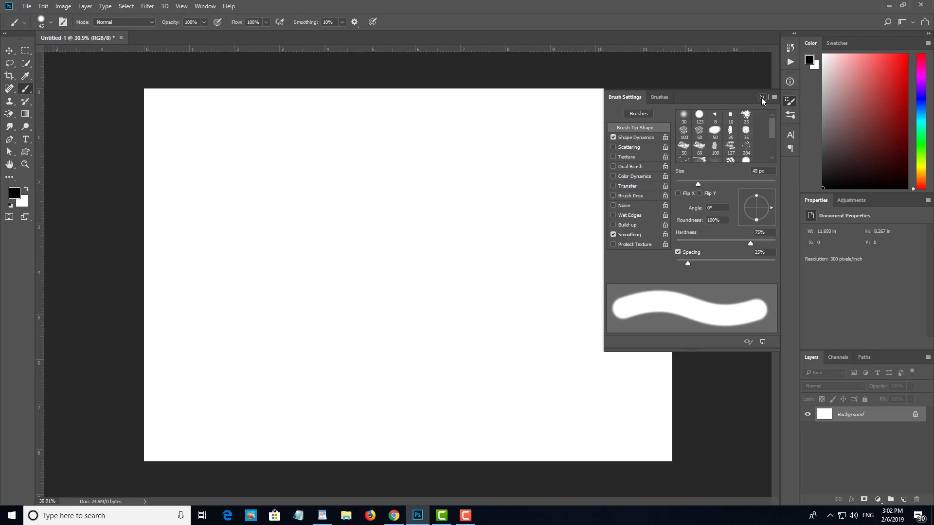
{"action": "left_click", "coordinate": [761, 97]}
{"action": "key", "text": "v"}
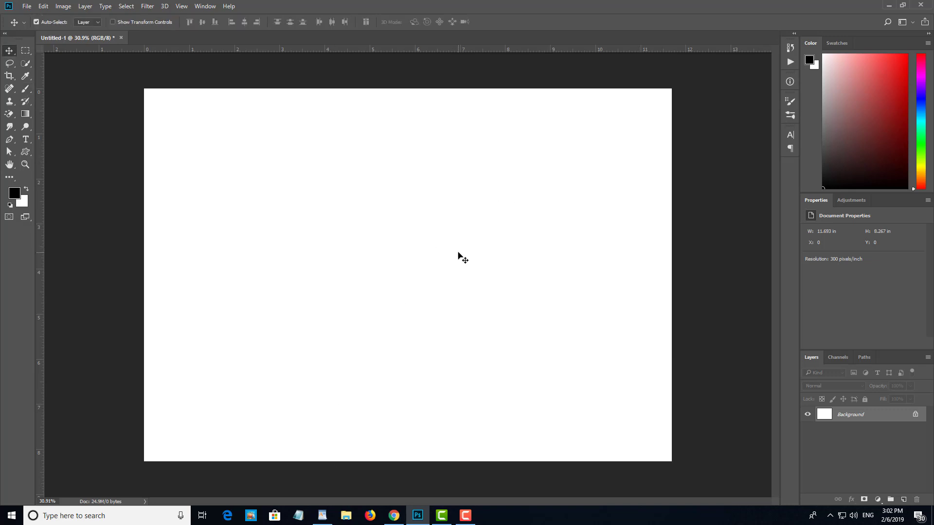
Step: Show the Info panel and measure rectangular marquee selections of about 3.9 x 2.9, 3.9 x 4.3 and 1.6 x 0.6 in, and deselect
{"action": "key", "text": "F8"}
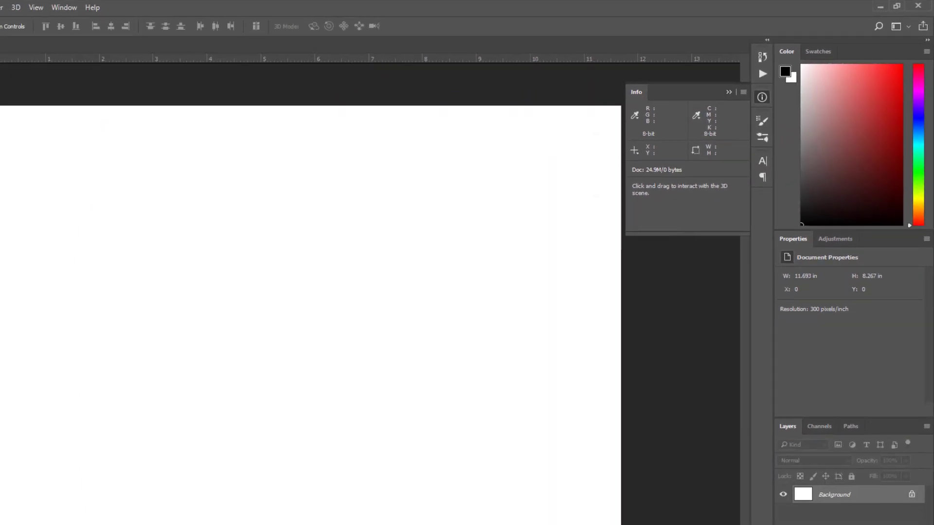
{"action": "key", "text": "m"}
{"action": "left_click_drag", "start_coordinate": [200, 238], "coordinate": [411, 397]}
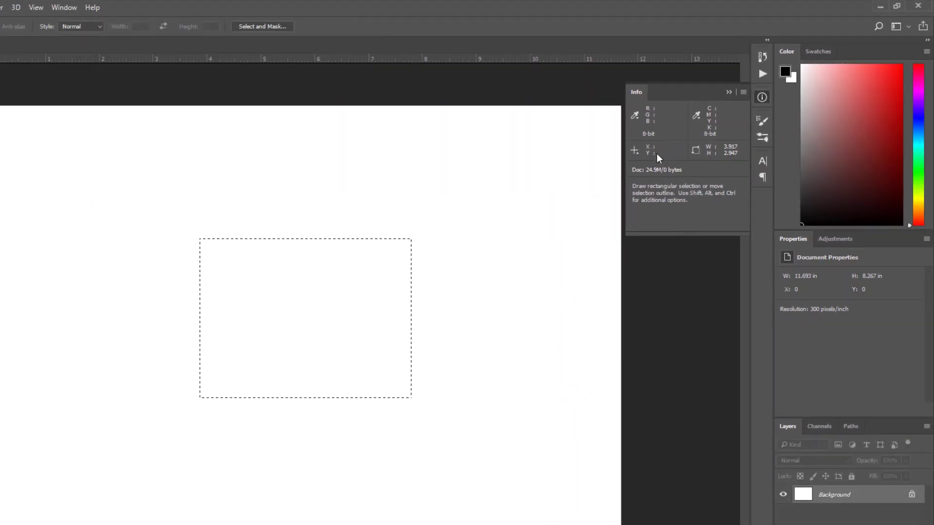
{"action": "left_click_drag", "start_coordinate": [349, 179], "coordinate": [559, 411]}
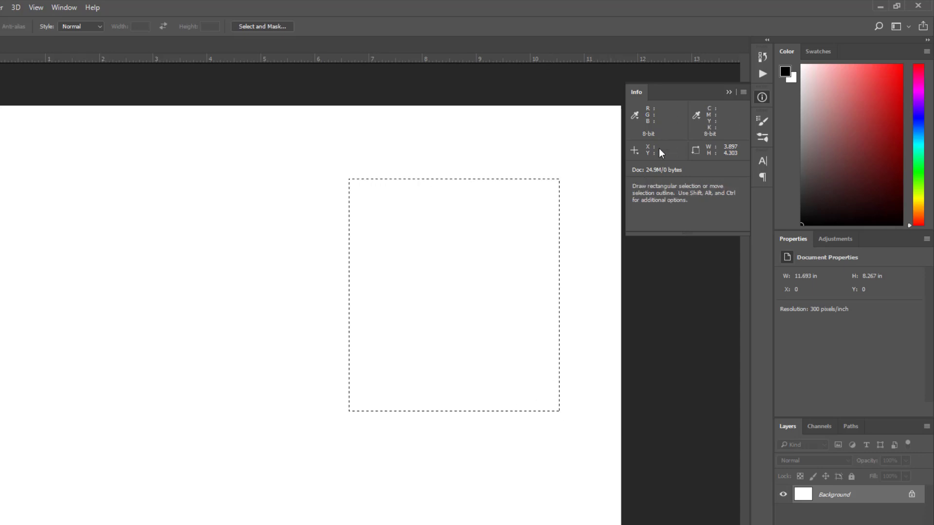
{"action": "left_click_drag", "start_coordinate": [185, 194], "coordinate": [253, 210]}
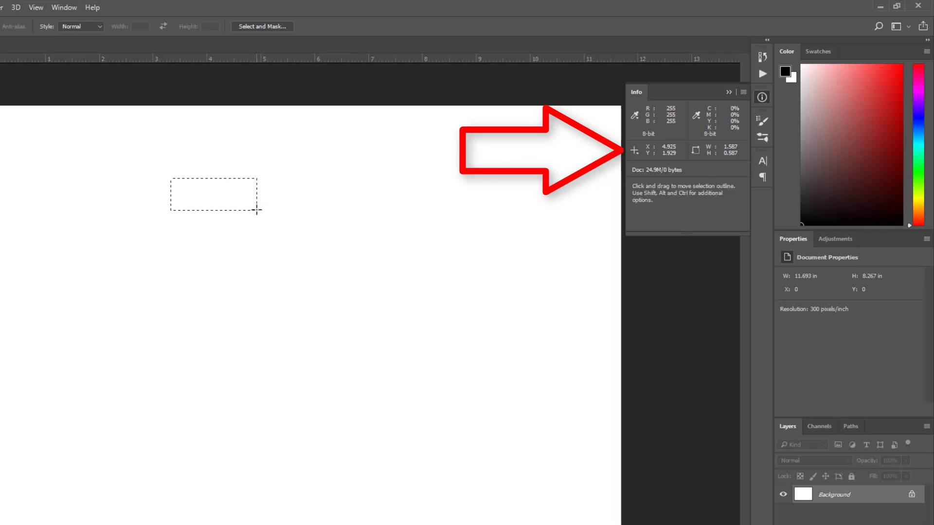
{"action": "left_click", "coordinate": [259, 210]}
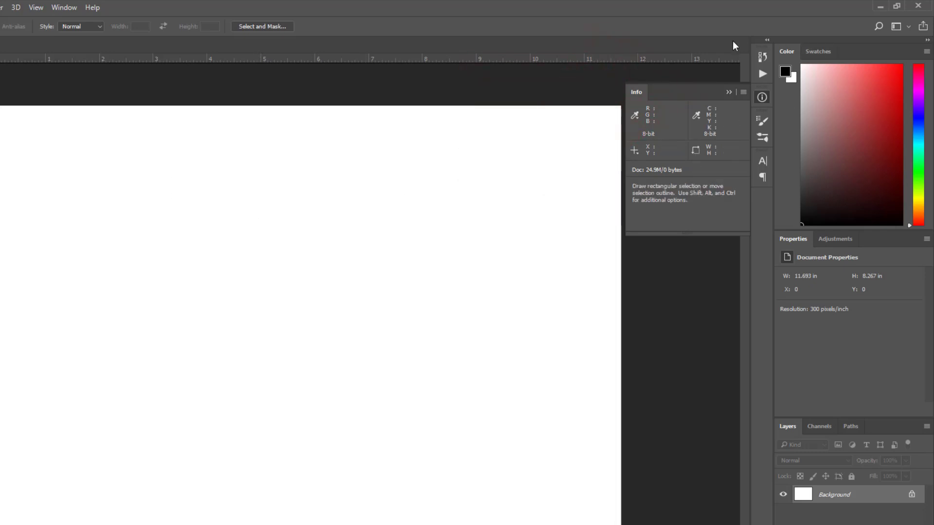
Step: Collapse the Info panel, show it once more and collapse it again
{"action": "left_click", "coordinate": [728, 91]}
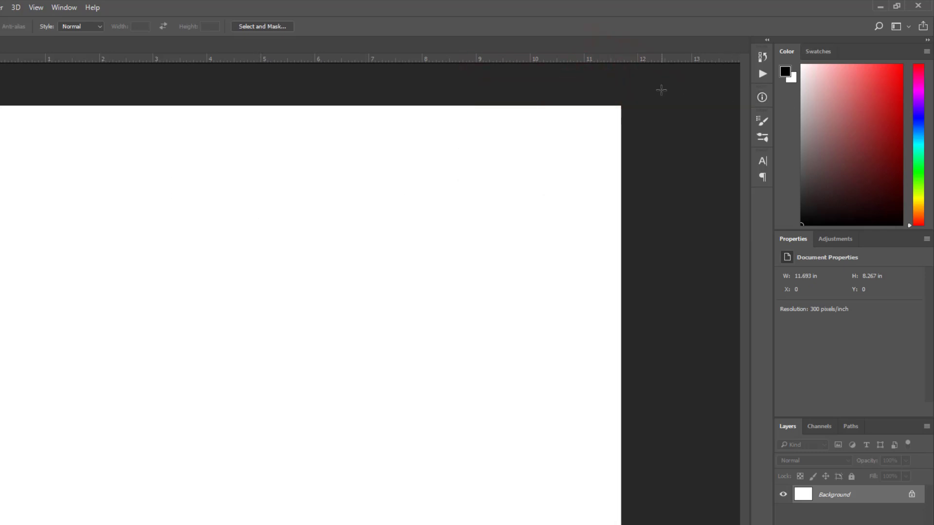
{"action": "key", "text": "F8"}
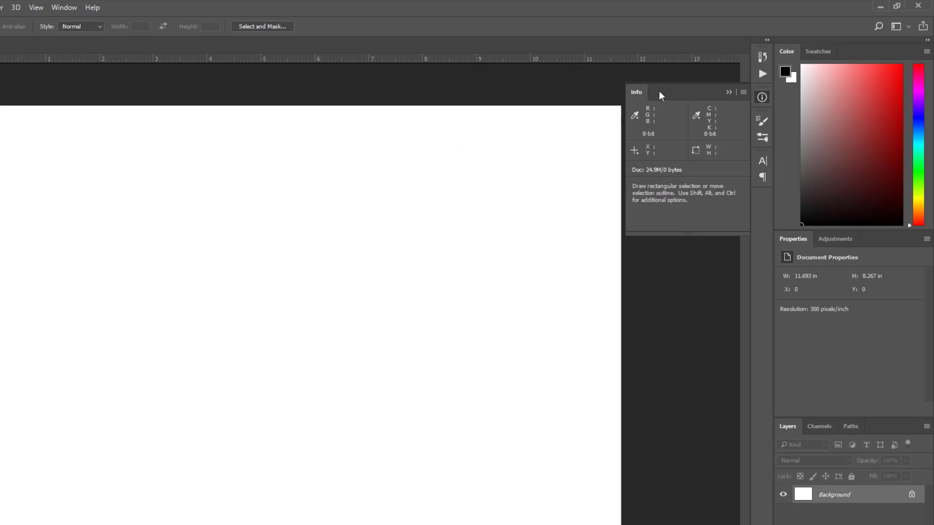
{"action": "left_click", "coordinate": [729, 92]}
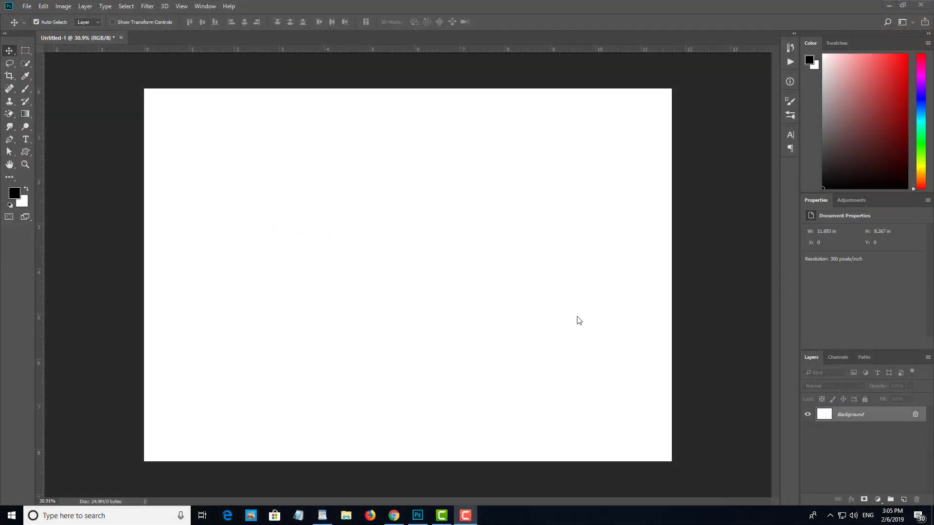
Step: Show the History panel, enlarge it to review the recorded actions, and collapse it
{"action": "key", "text": "F9"}
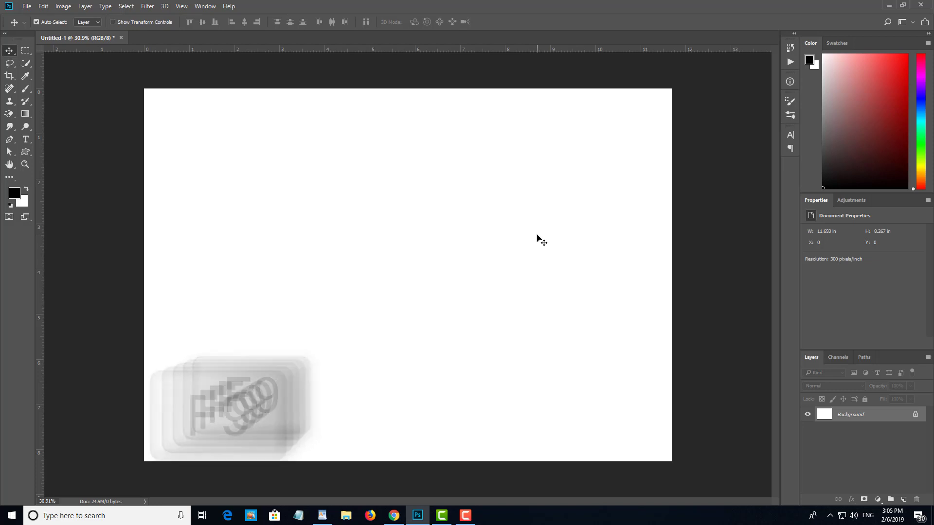
{"action": "key", "text": "F9"}
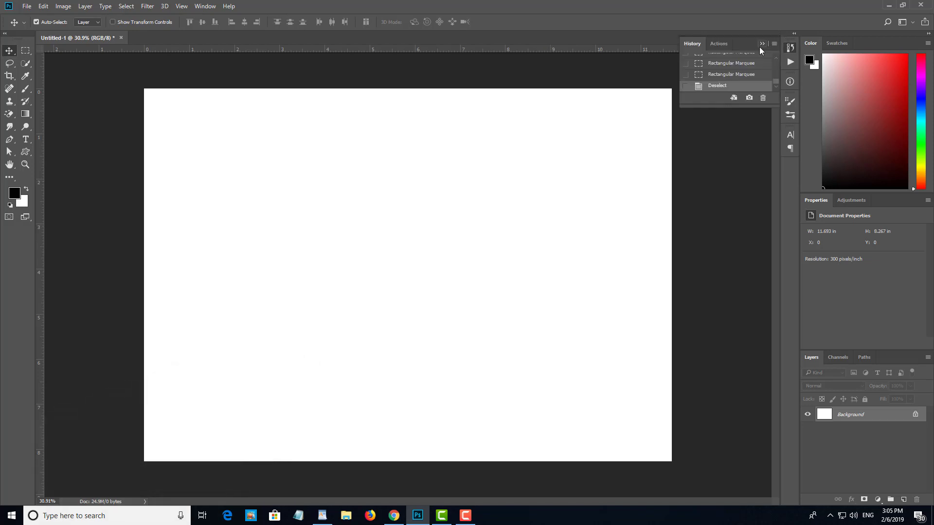
{"action": "left_click_drag", "start_coordinate": [742, 108], "coordinate": [744, 249]}
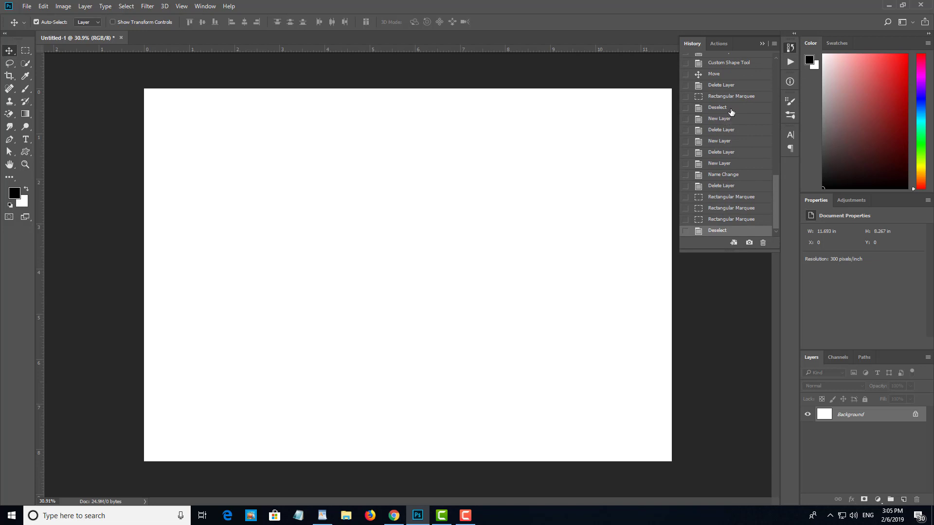
{"action": "left_click", "coordinate": [762, 44]}
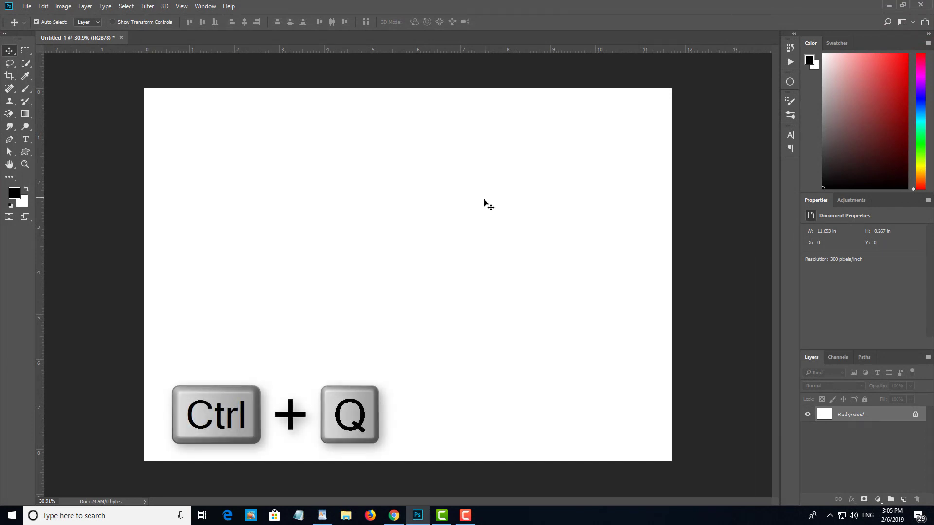
Step: Draw a white heart about 4.6 in wide in the lower middle of the canvas with the Custom Shape tool
{"action": "left_click", "coordinate": [25, 152]}
{"action": "left_click", "coordinate": [492, 330], "text": "alt"}
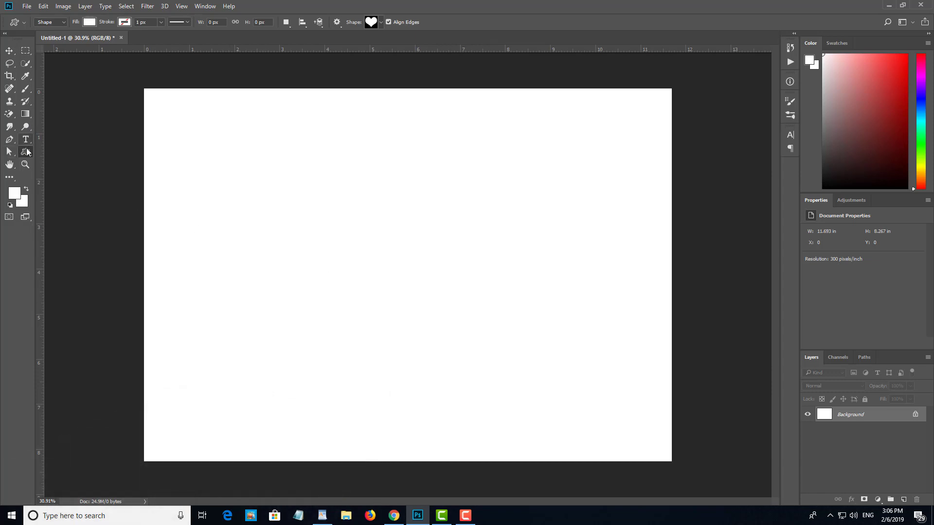
{"action": "left_click_drag", "start_coordinate": [356, 251], "coordinate": [432, 319]}
{"action": "left_click_drag", "start_coordinate": [491, 363], "coordinate": [590, 427]}
{"action": "key", "text": "v"}
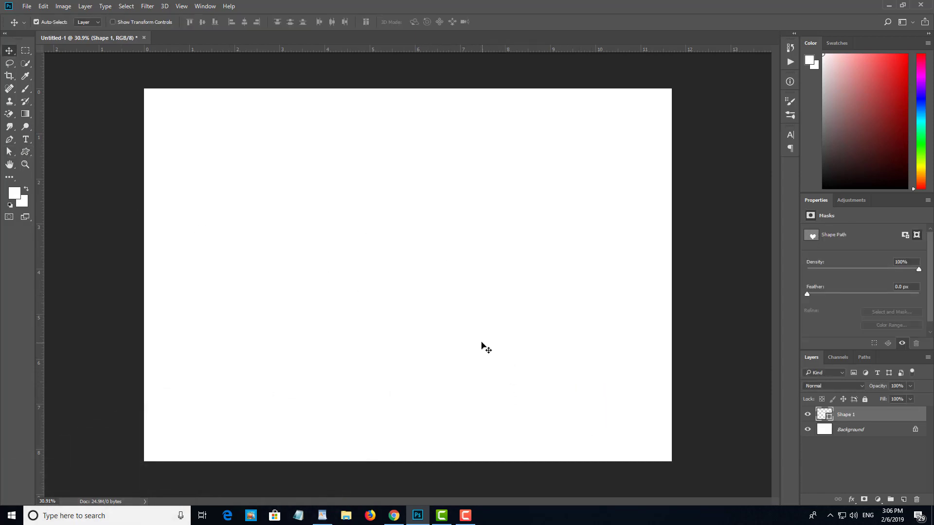
Step: Change the heart's fill to black and move it to the middle of the canvas
{"action": "double_click", "coordinate": [826, 417]}
{"action": "mouse_move", "coordinate": [258, 190]}
{"action": "left_mouse_down"}
{"action": "mouse_move", "coordinate": [219, 173]}
{"action": "mouse_move", "coordinate": [141, 272]}
{"action": "left_mouse_up"}
{"action": "left_click", "coordinate": [381, 147]}
{"action": "key", "text": "v"}
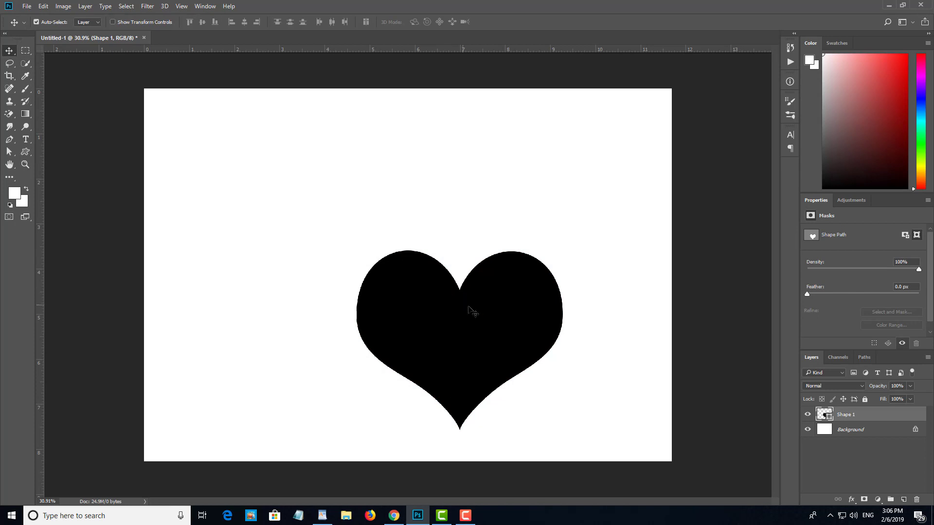
{"action": "left_click_drag", "start_coordinate": [479, 313], "coordinate": [425, 254]}
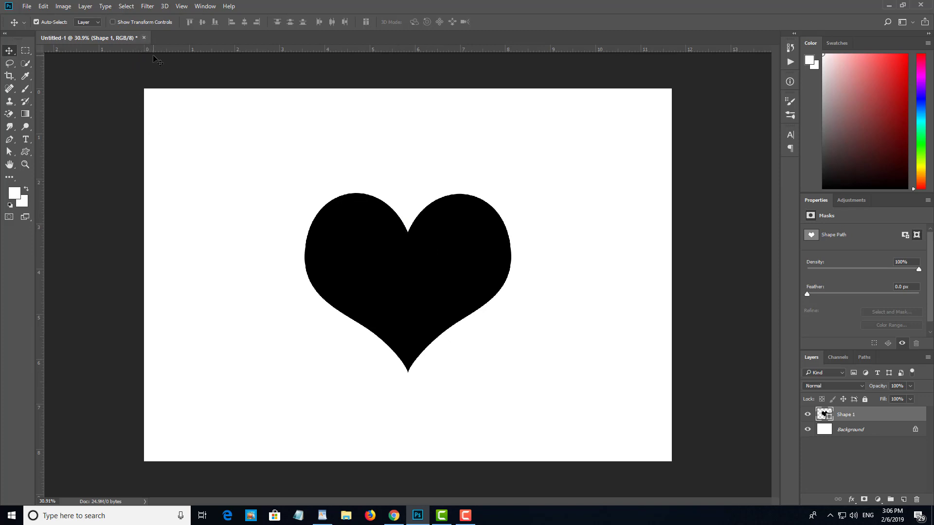
Step: Try closing the document, move the save prompt above the heart, and cancel it
{"action": "key", "text": "ctrl+w"}
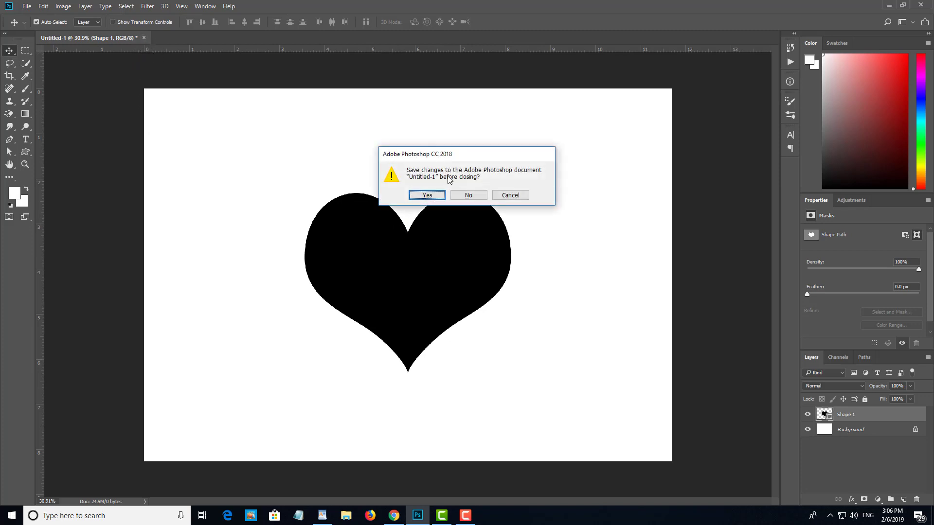
{"action": "left_click_drag", "start_coordinate": [461, 153], "coordinate": [456, 124]}
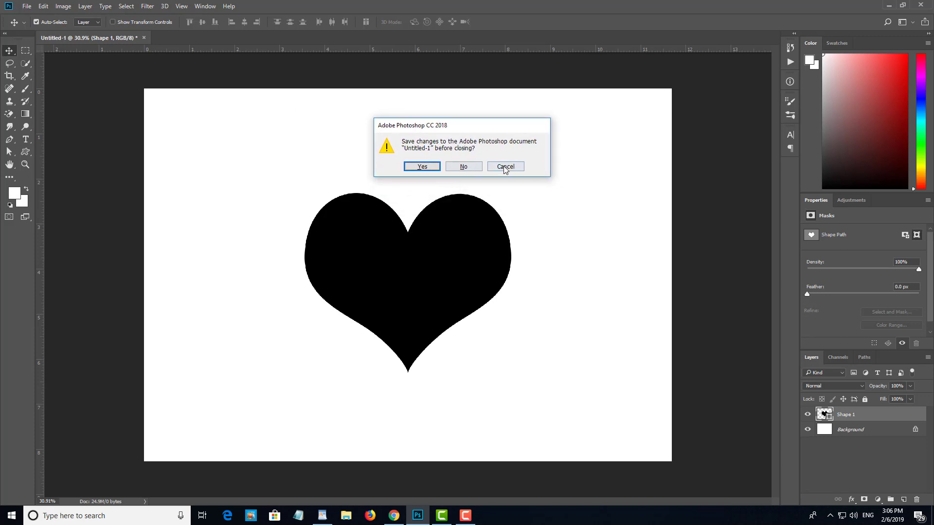
{"action": "left_click", "coordinate": [505, 167]}
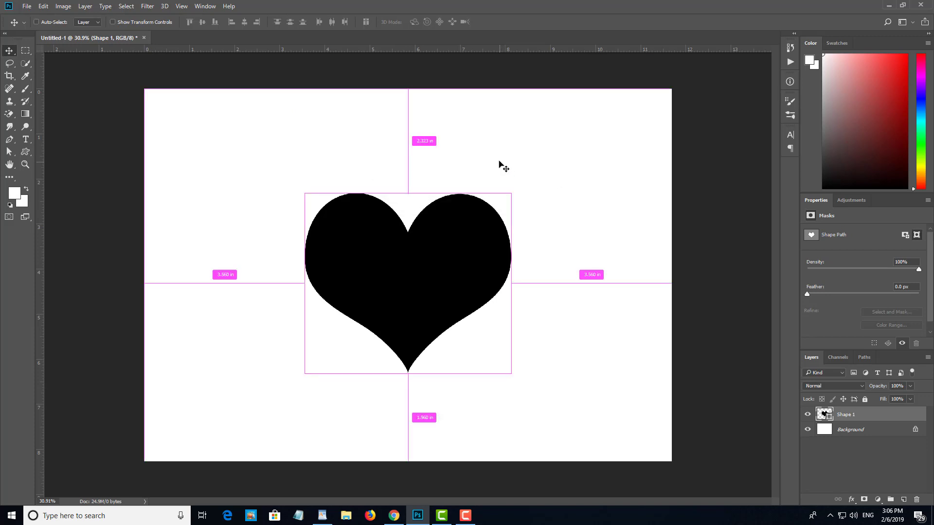
Step: Try quitting the program, choose to save the changes, and cancel the save dialog
{"action": "key", "text": "ctrl+q"}
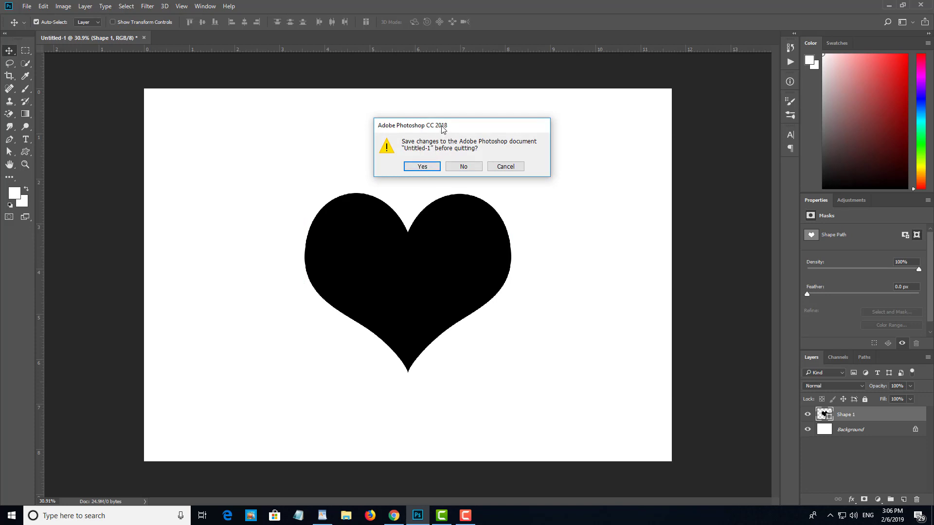
{"action": "left_click", "coordinate": [422, 167]}
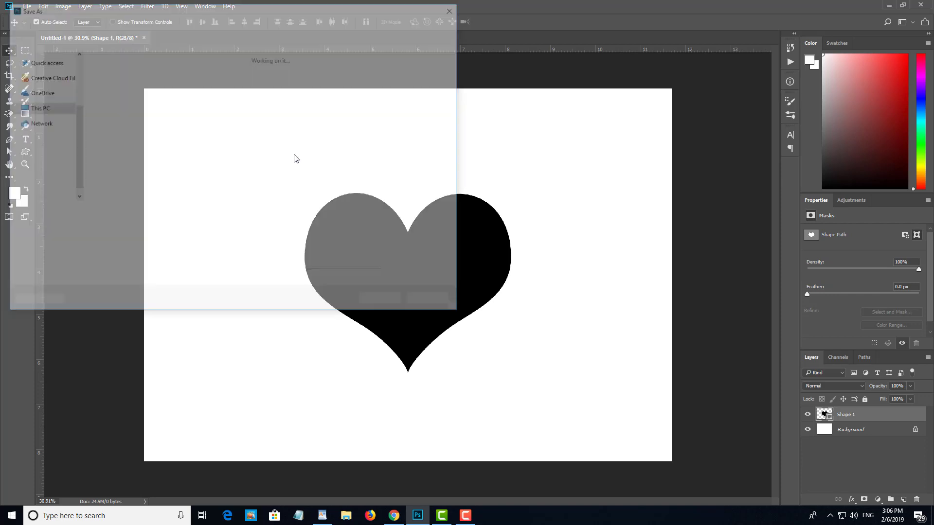
{"action": "left_click", "coordinate": [434, 302]}
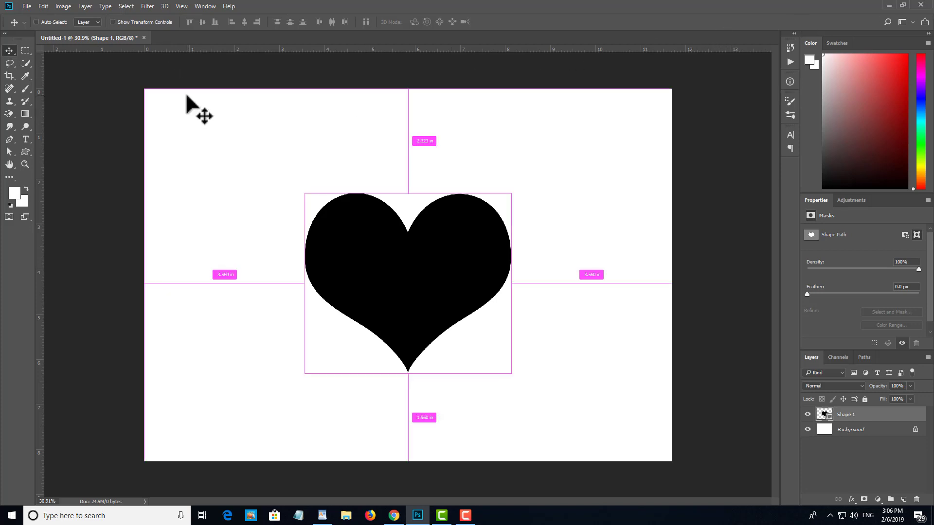
Step: Request closing the heart document, cancel once, and close it without saving the changes
{"action": "key", "text": "ctrl+w"}
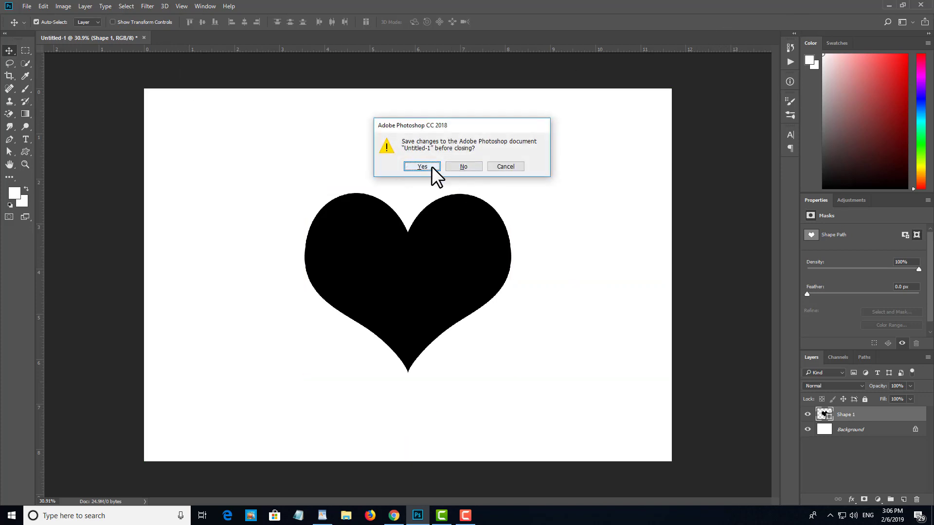
{"action": "left_click", "coordinate": [515, 166]}
{"action": "left_click", "coordinate": [144, 38]}
{"action": "left_click", "coordinate": [469, 167]}
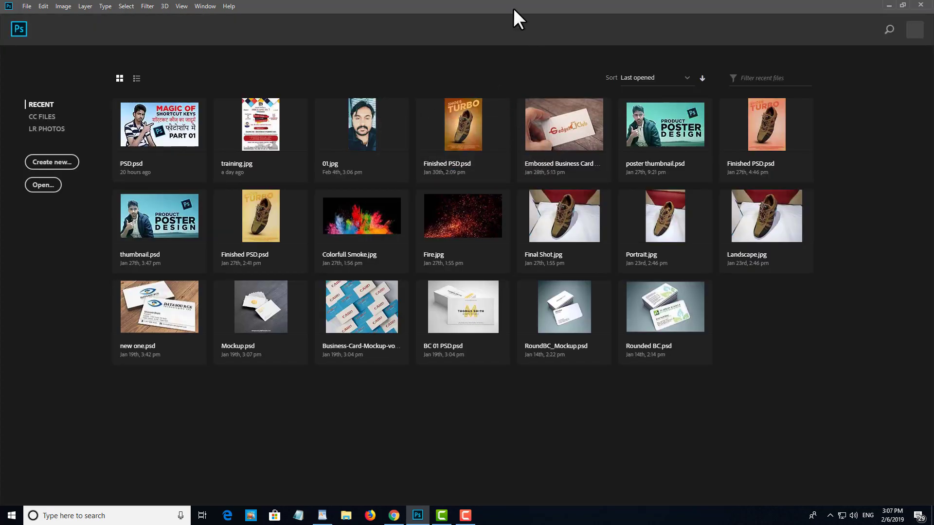
Step: Quit the program from the start screen
{"action": "left_click_drag", "start_coordinate": [513, 8], "coordinate": [536, 17]}
{"action": "double_click", "coordinate": [637, 32]}
{"action": "key", "text": "ctrl+q"}
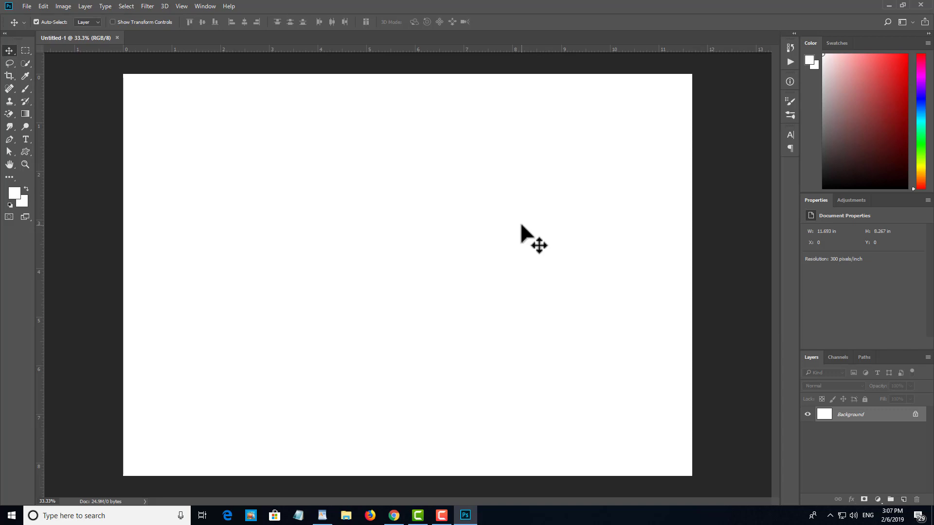
{"action": "key", "text": "d"}
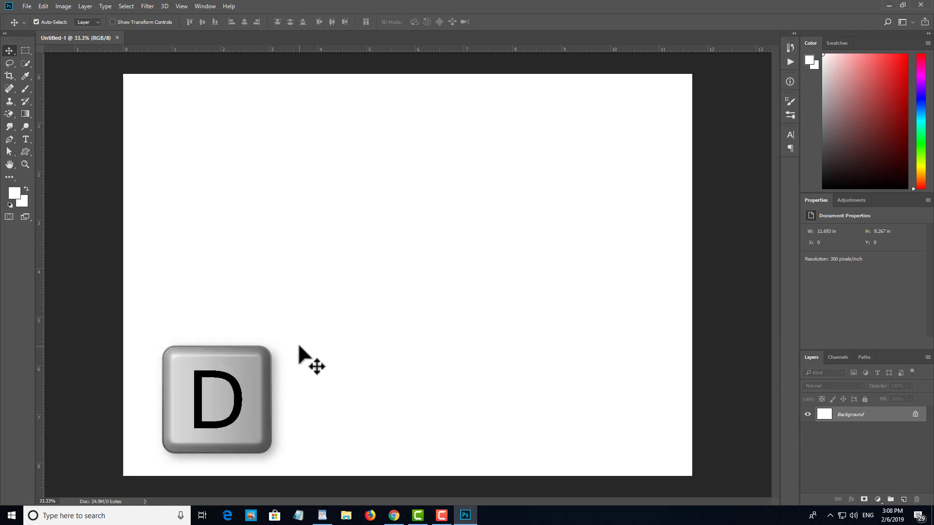
{"action": "left_click", "coordinate": [302, 354]}
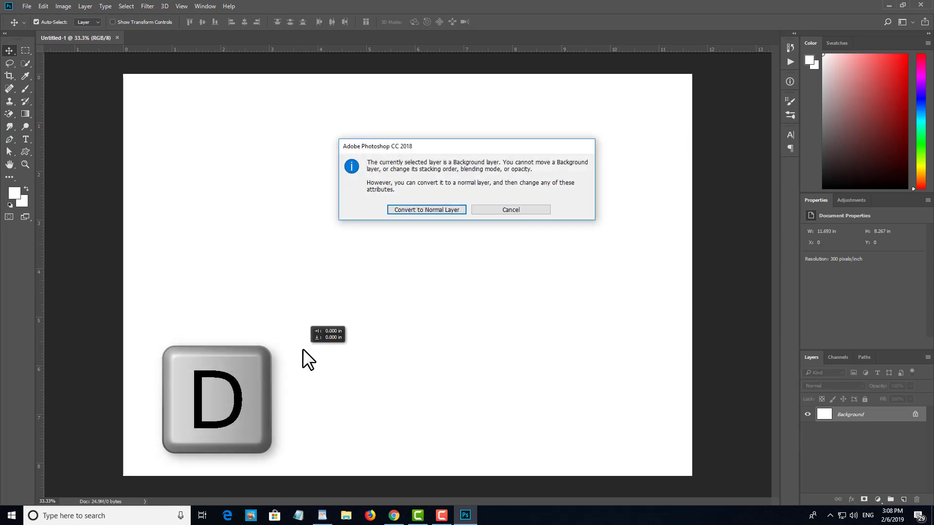
{"action": "left_click", "coordinate": [500, 214]}
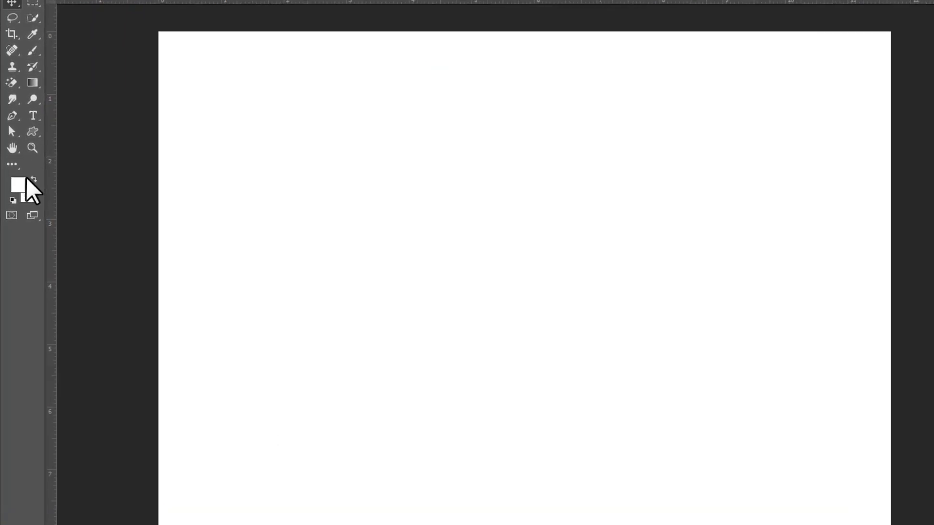
Step: Set the foreground color to red aa3535 and the background color to near-black 020202
{"action": "left_click", "coordinate": [14, 193]}
{"action": "left_click", "coordinate": [358, 169]}
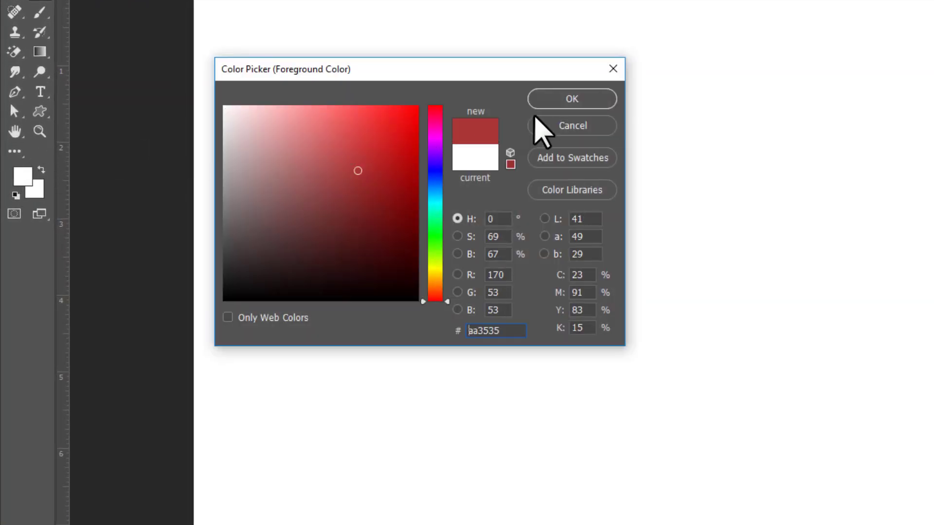
{"action": "left_click", "coordinate": [572, 100]}
{"action": "left_click", "coordinate": [28, 187]}
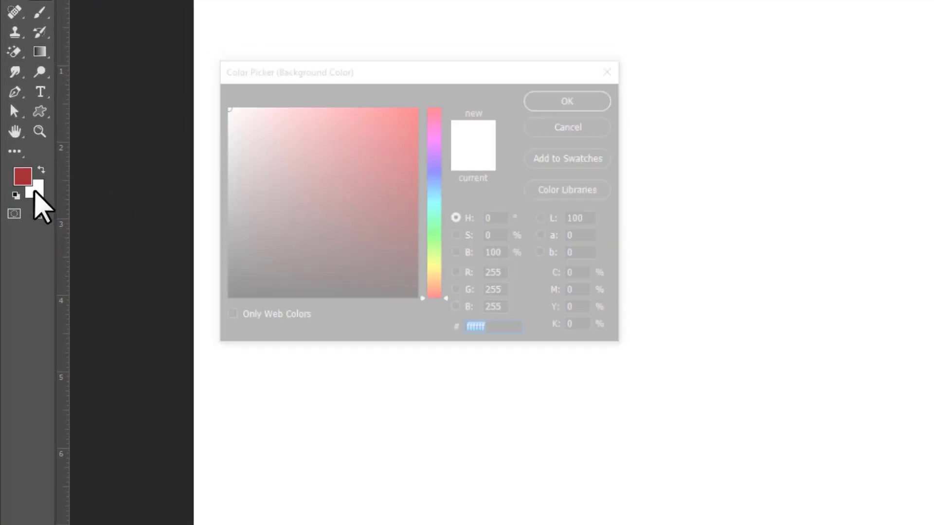
{"action": "left_click_drag", "start_coordinate": [267, 246], "coordinate": [229, 302]}
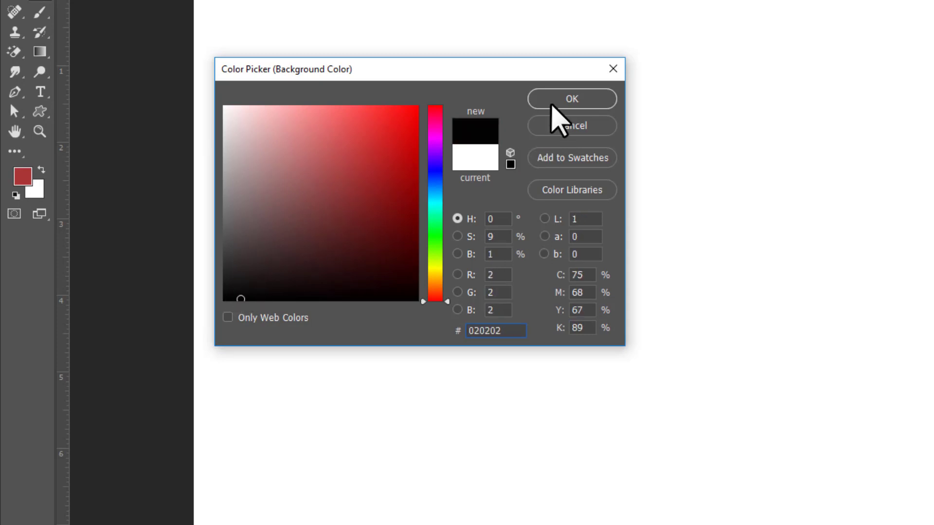
{"action": "left_click", "coordinate": [563, 102]}
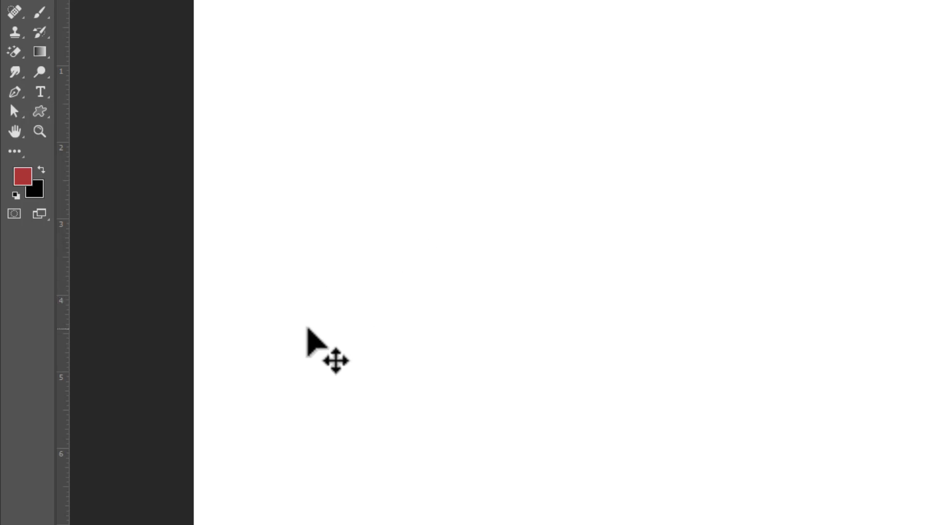
Step: Reset the foreground and background colors to the default black and white
{"action": "key", "text": "d"}
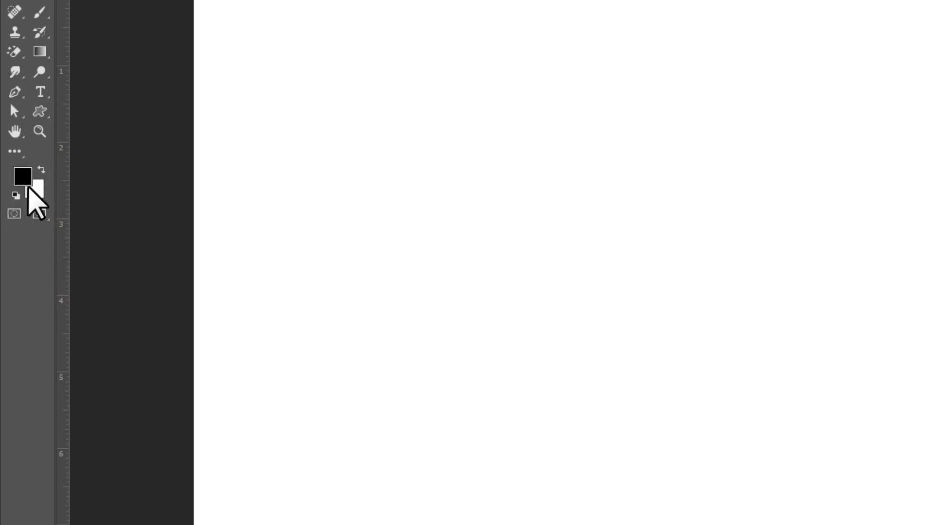